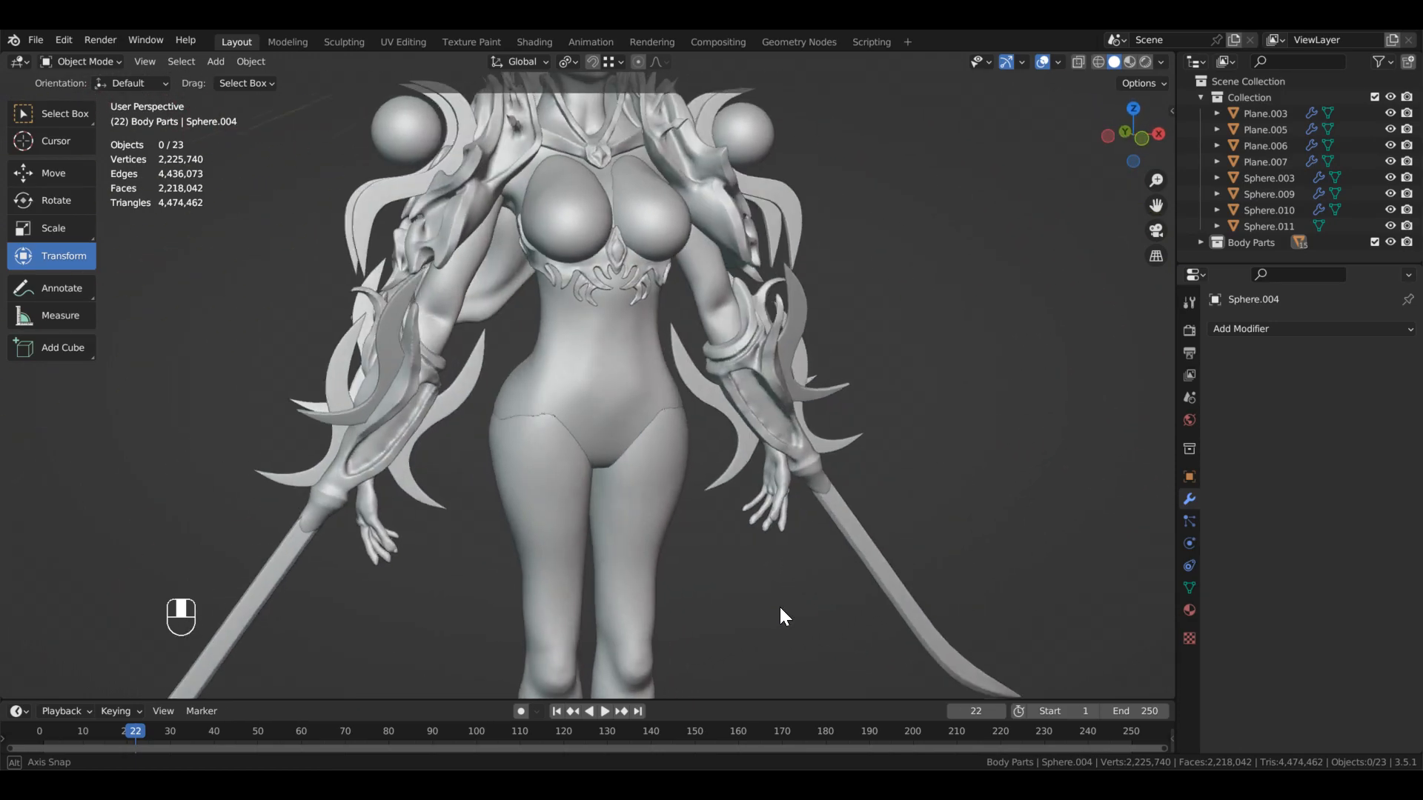
# - Select the character's legs mesh and enter Sculpt Mode
pyautogui.scroll(3, 828, 590)
pyautogui.scroll(2, 937, 536)
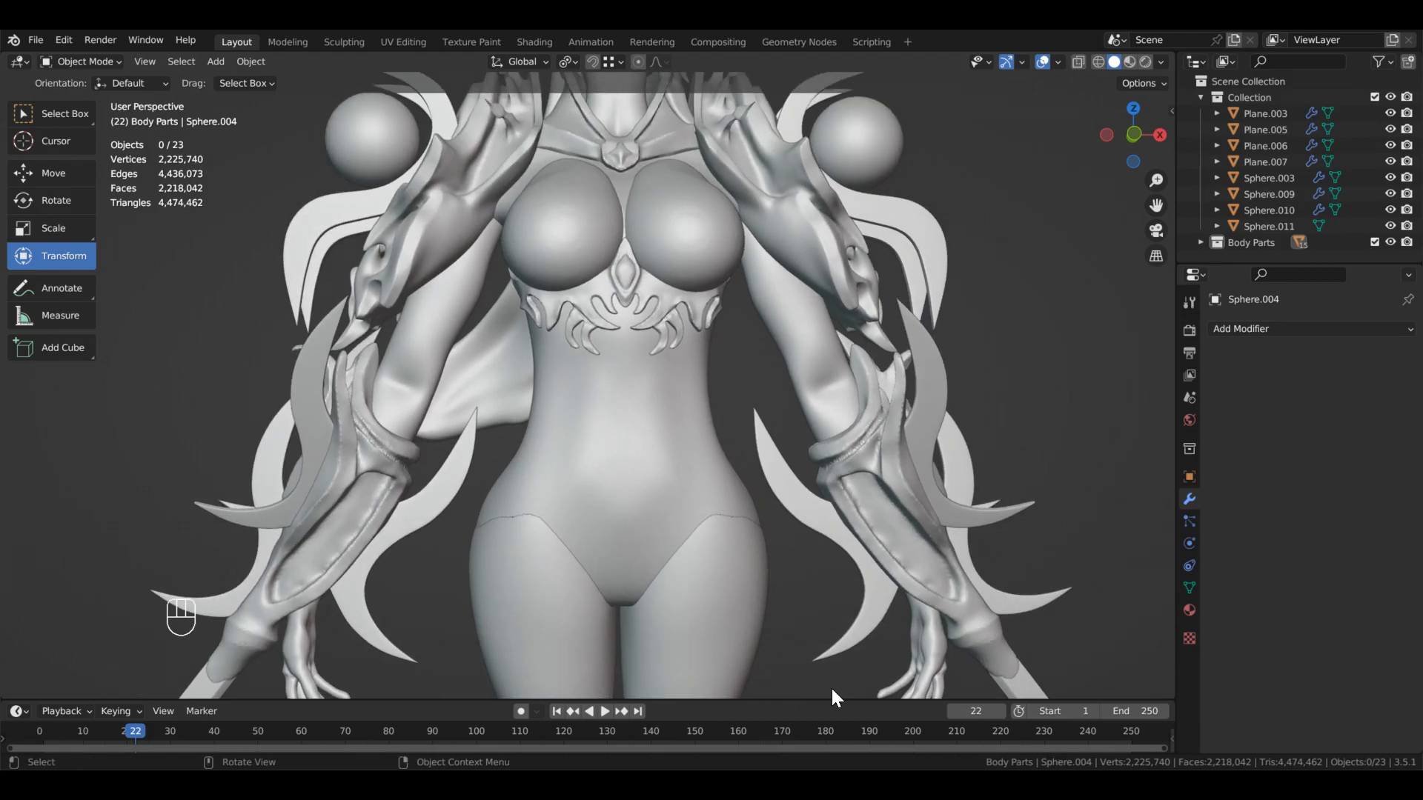
pyautogui.scroll(-1, 834, 686)
pyautogui.scroll(3, 838, 686)
pyautogui.scroll(-4, 852, 689)
pyautogui.moveTo(771, 693)
pyautogui.mouseDown(button='middle')
pyautogui.moveTo(873, 622)
pyautogui.moveTo(1150, 603)
pyautogui.moveTo(1221, 612)
pyautogui.moveTo(1007, 625)
pyautogui.moveTo(834, 671)
pyautogui.moveTo(851, 509)
pyautogui.moveTo(918, 504)
pyautogui.mouseUp(button='middle')
pyautogui.click(794, 682)
pyautogui.hotkey('ctrl', 'Tab')
pyautogui.click(596, 612)
pyautogui.scroll(4, 786, 704)
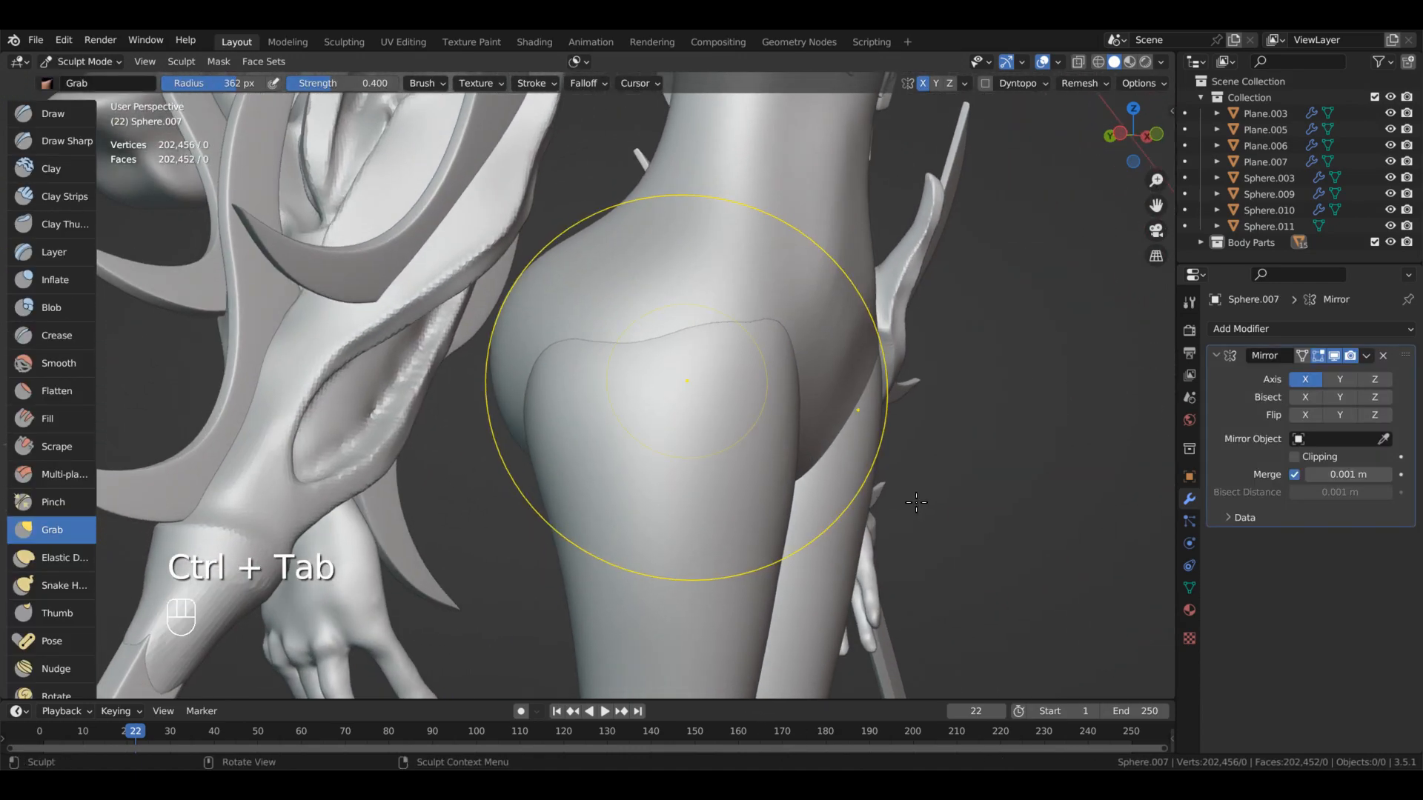
# - Reshape the upper edge of the thighs around the hips and below the buttocks with the Grab brush, smoothing the transition
pyautogui.keyDown('alt'); pyautogui.moveTo(975, 528); pyautogui.dragTo(919, 500); pyautogui.keyUp('alt')
pyautogui.moveTo(919, 500); pyautogui.dragTo(949, 472, button='middle')
pyautogui.keyDown('shift'); pyautogui.moveTo(741, 503); pyautogui.dragTo(792, 559); pyautogui.keyUp('shift')
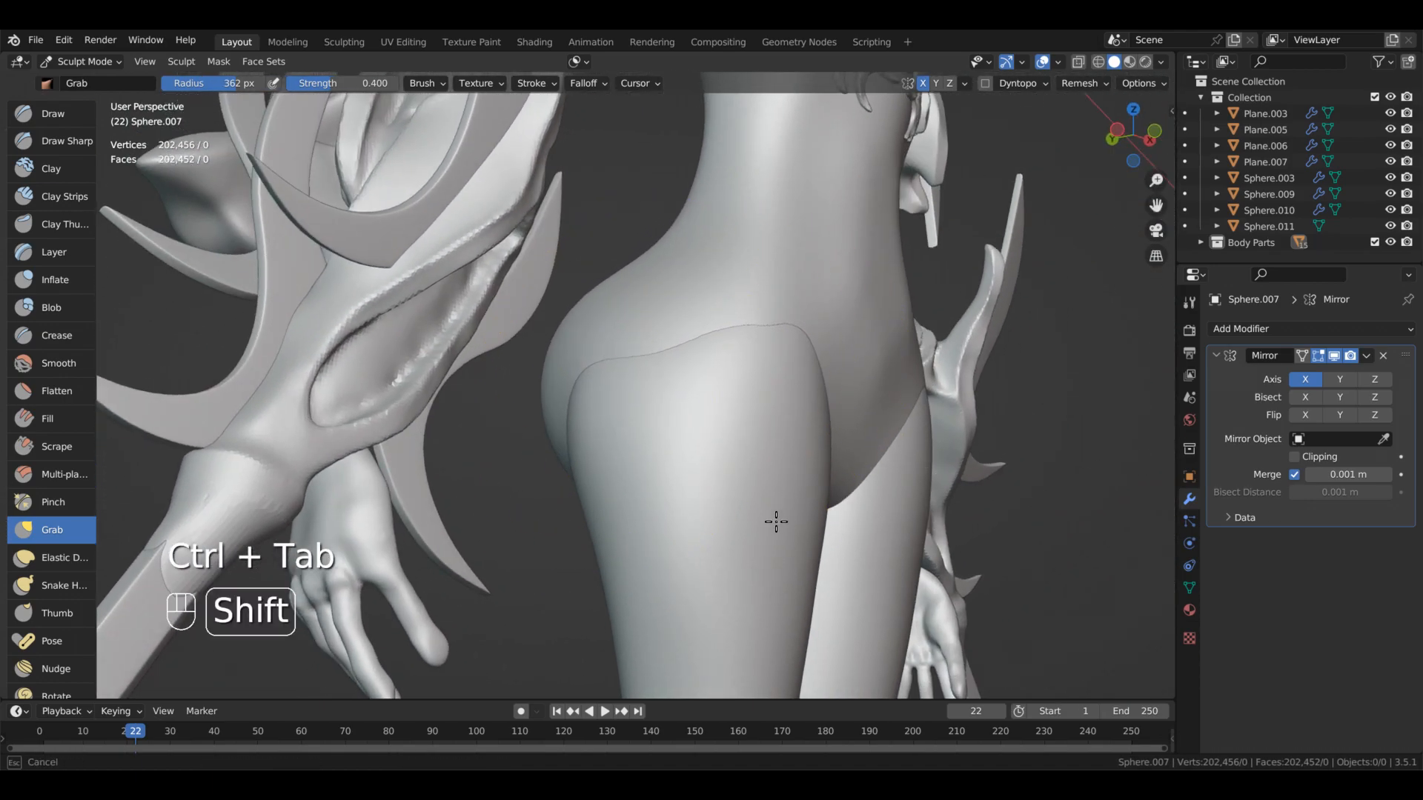
pyautogui.keyDown('alt'); pyautogui.moveTo(959, 555); pyautogui.dragTo(838, 475); pyautogui.keyUp('alt')
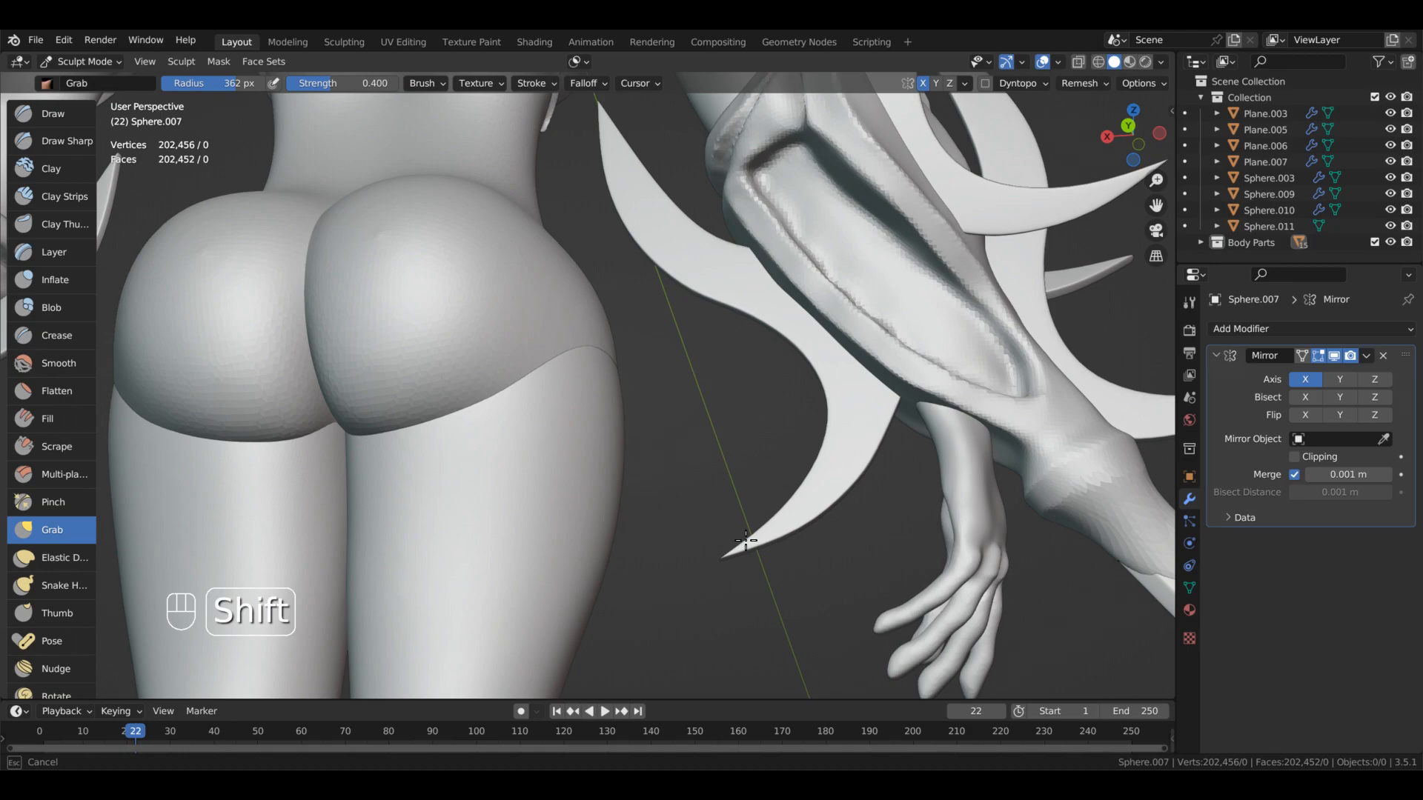
pyautogui.keyDown('alt'); pyautogui.moveTo(749, 563); pyautogui.dragTo(822, 578); pyautogui.keyUp('alt')
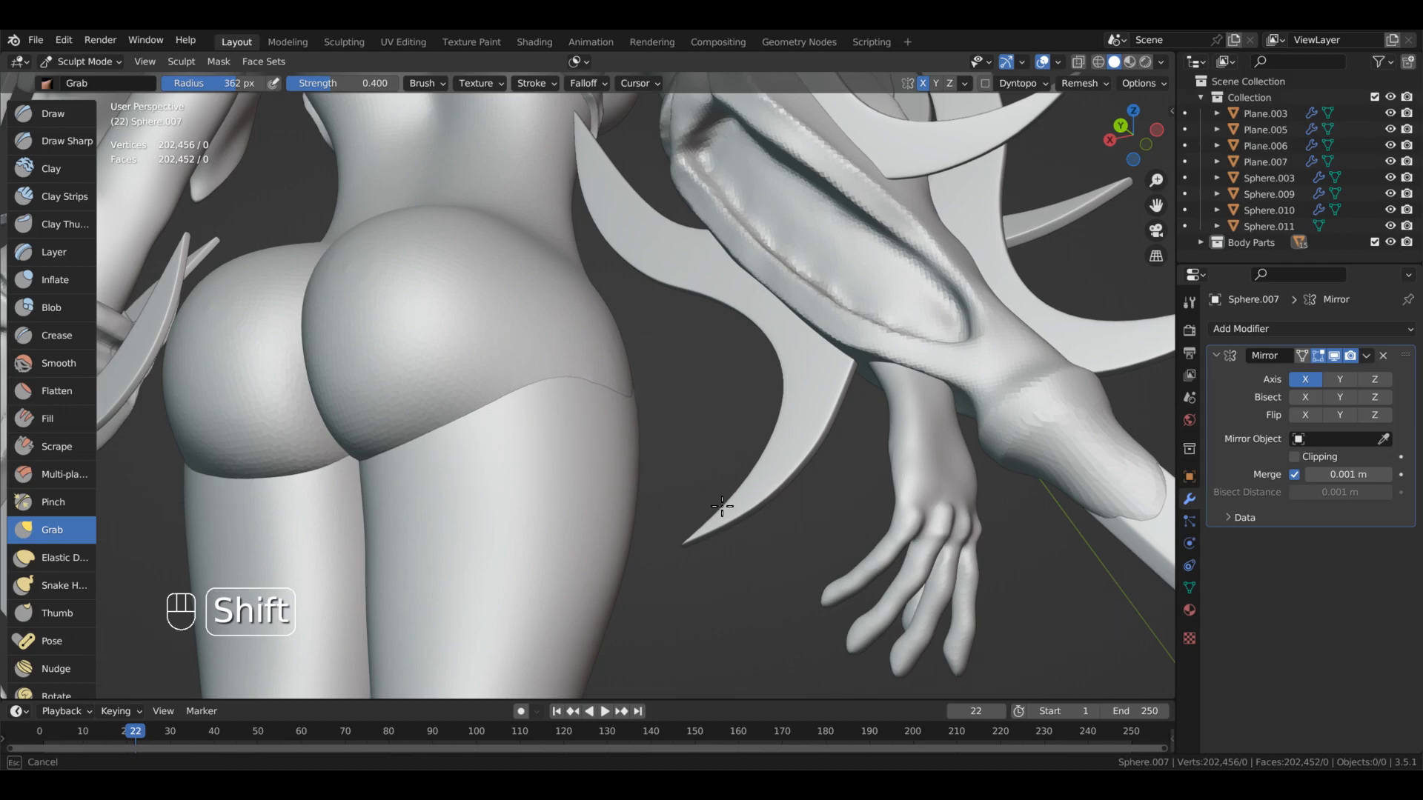
pyautogui.moveTo(811, 570)
pyautogui.keyDown('alt'); pyautogui.mouseDown()
pyautogui.moveTo(598, 660)
pyautogui.moveTo(928, 522)
pyautogui.moveTo(864, 566)
pyautogui.moveTo(820, 559)
pyautogui.moveTo(923, 515)
pyautogui.mouseUp(); pyautogui.keyUp('alt')
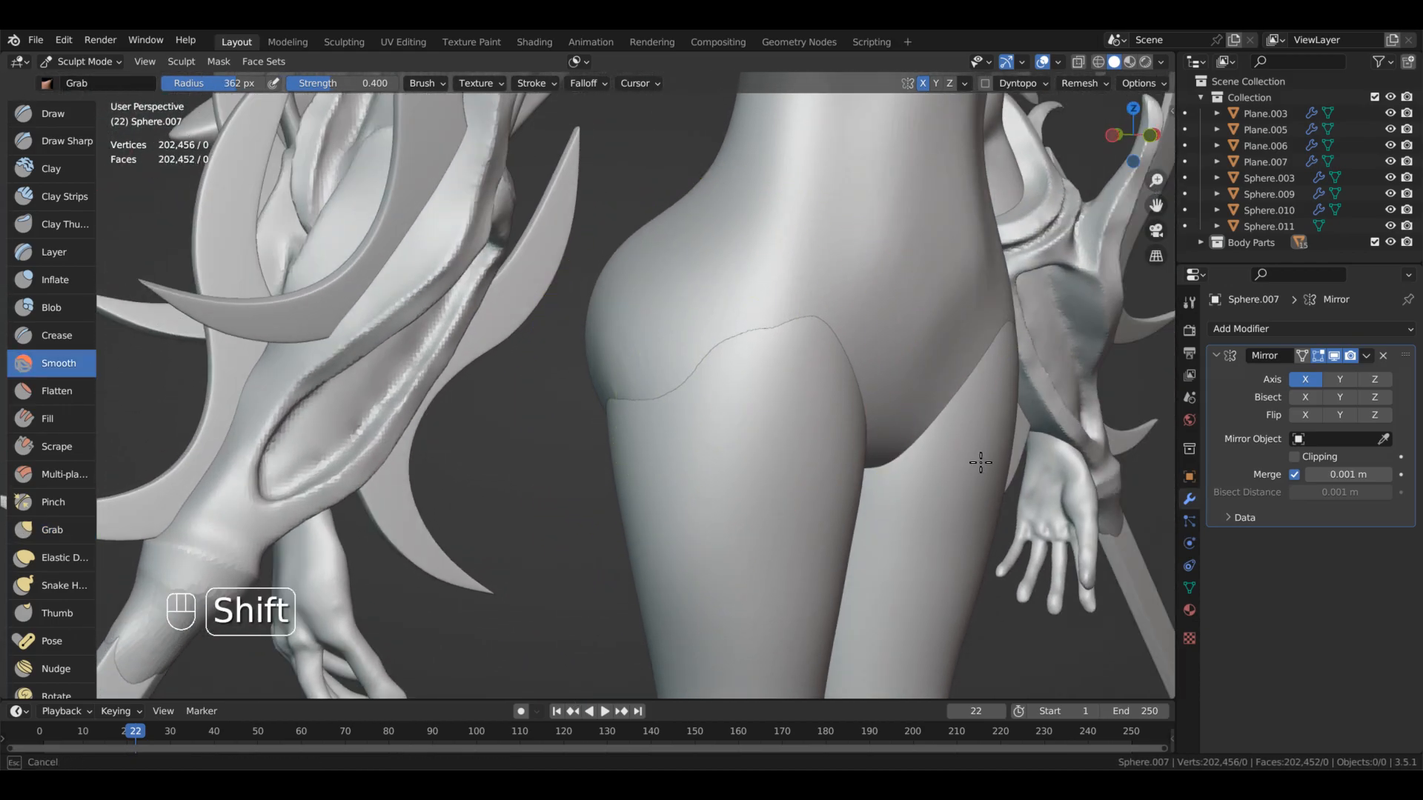
pyautogui.moveTo(921, 601)
pyautogui.keyDown('alt'); pyautogui.mouseDown()
pyautogui.moveTo(852, 622)
pyautogui.moveTo(956, 575)
pyautogui.moveTo(908, 545)
pyautogui.moveTo(963, 582)
pyautogui.moveTo(1030, 569)
pyautogui.moveTo(953, 572)
pyautogui.moveTo(924, 609)
pyautogui.moveTo(981, 597)
pyautogui.moveTo(902, 625)
pyautogui.moveTo(902, 601)
pyautogui.moveTo(904, 642)
pyautogui.moveTo(911, 603)
pyautogui.moveTo(889, 623)
pyautogui.moveTo(810, 574)
pyautogui.moveTo(944, 632)
pyautogui.moveTo(927, 603)
pyautogui.moveTo(969, 556)
pyautogui.moveTo(869, 510)
pyautogui.moveTo(889, 519)
pyautogui.moveTo(933, 625)
pyautogui.moveTo(997, 581)
pyautogui.moveTo(934, 600)
pyautogui.moveTo(854, 560)
pyautogui.mouseUp(); pyautogui.keyUp('alt')
# - Return to Object Mode and hide the forearm armor pieces, the curved arm blades and the arms around the hips
pyautogui.press('2')
pyautogui.hotkey('alt', 'q')
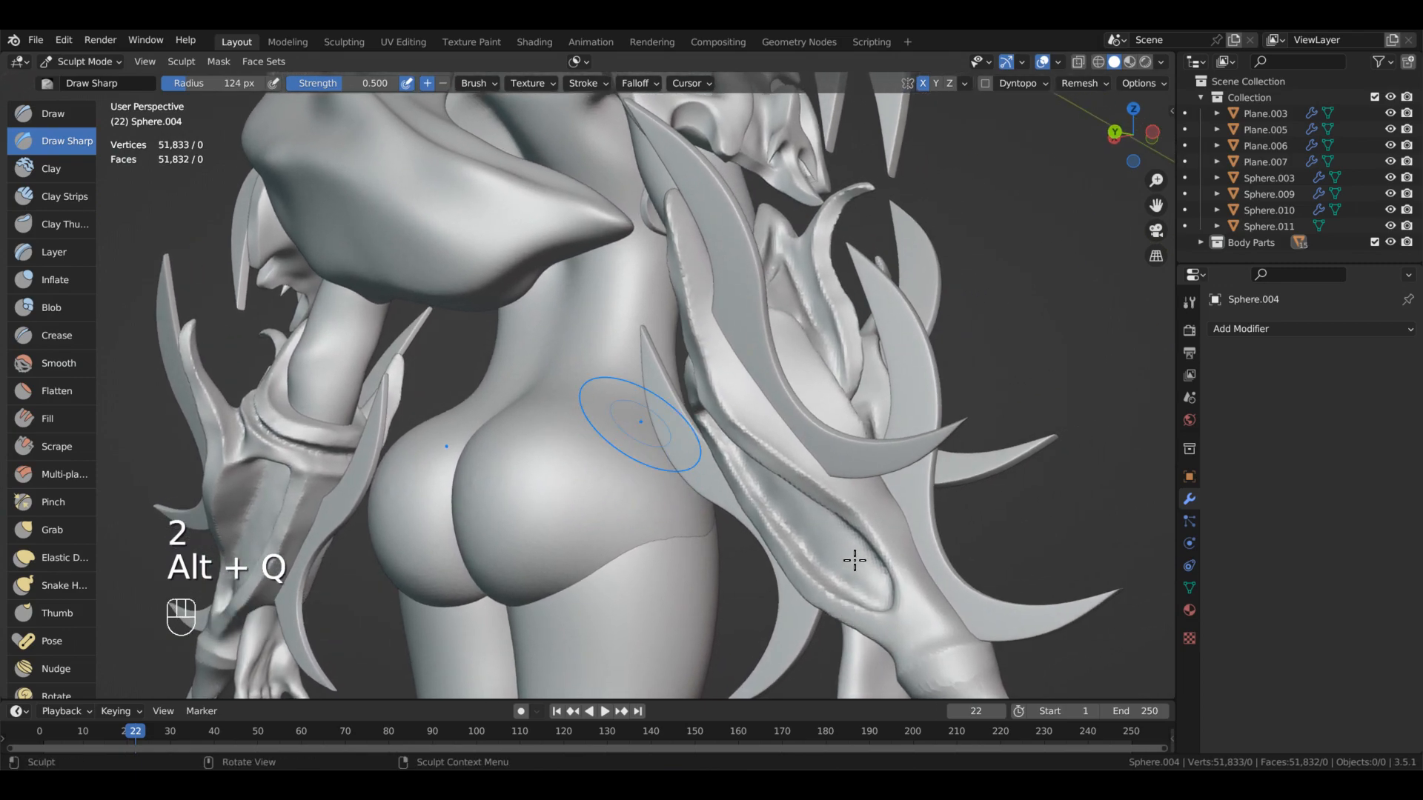
pyautogui.hotkey('ctrl', 'Tab')
pyautogui.click(626, 287)
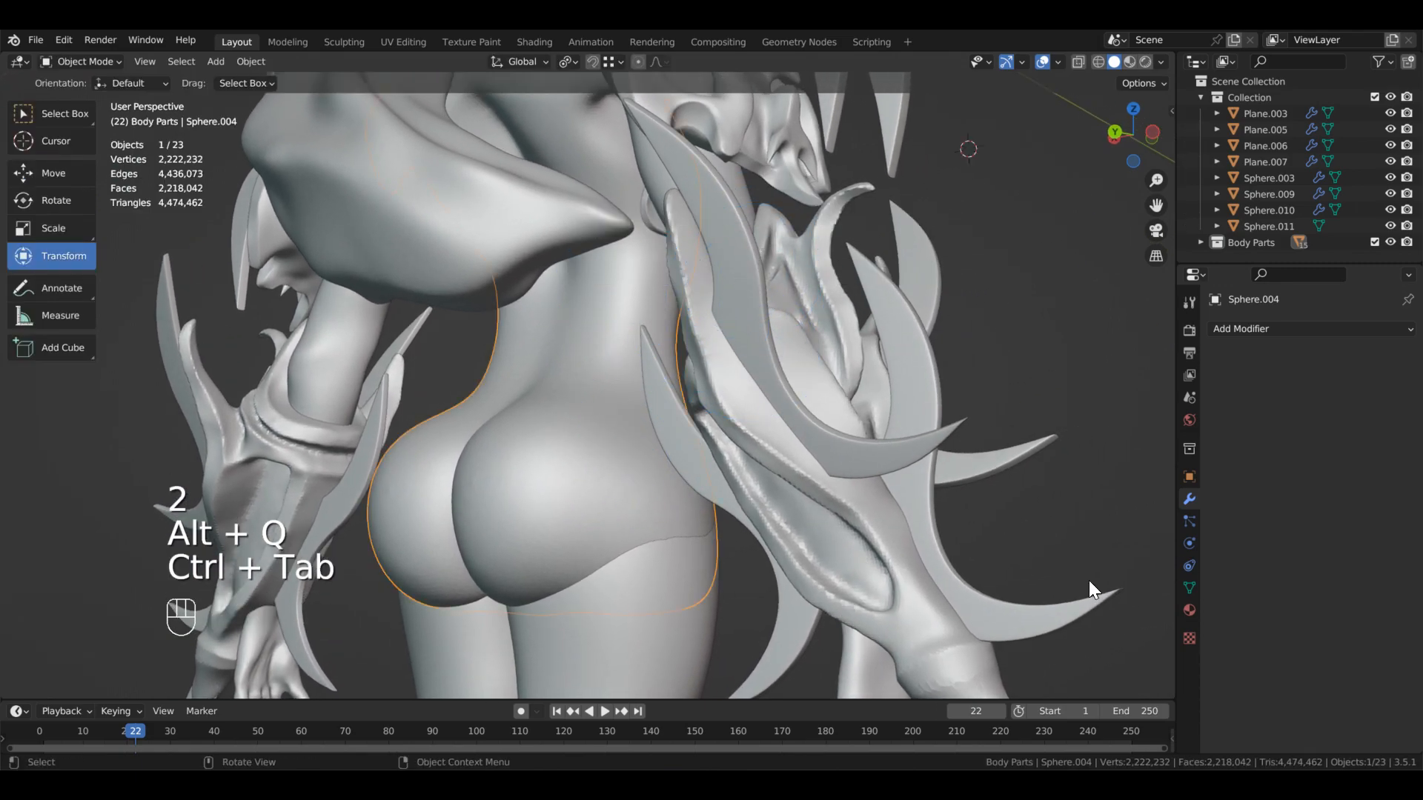
pyautogui.click(1091, 582)
pyautogui.press('h')
pyautogui.click(1090, 582)
pyautogui.press('h')
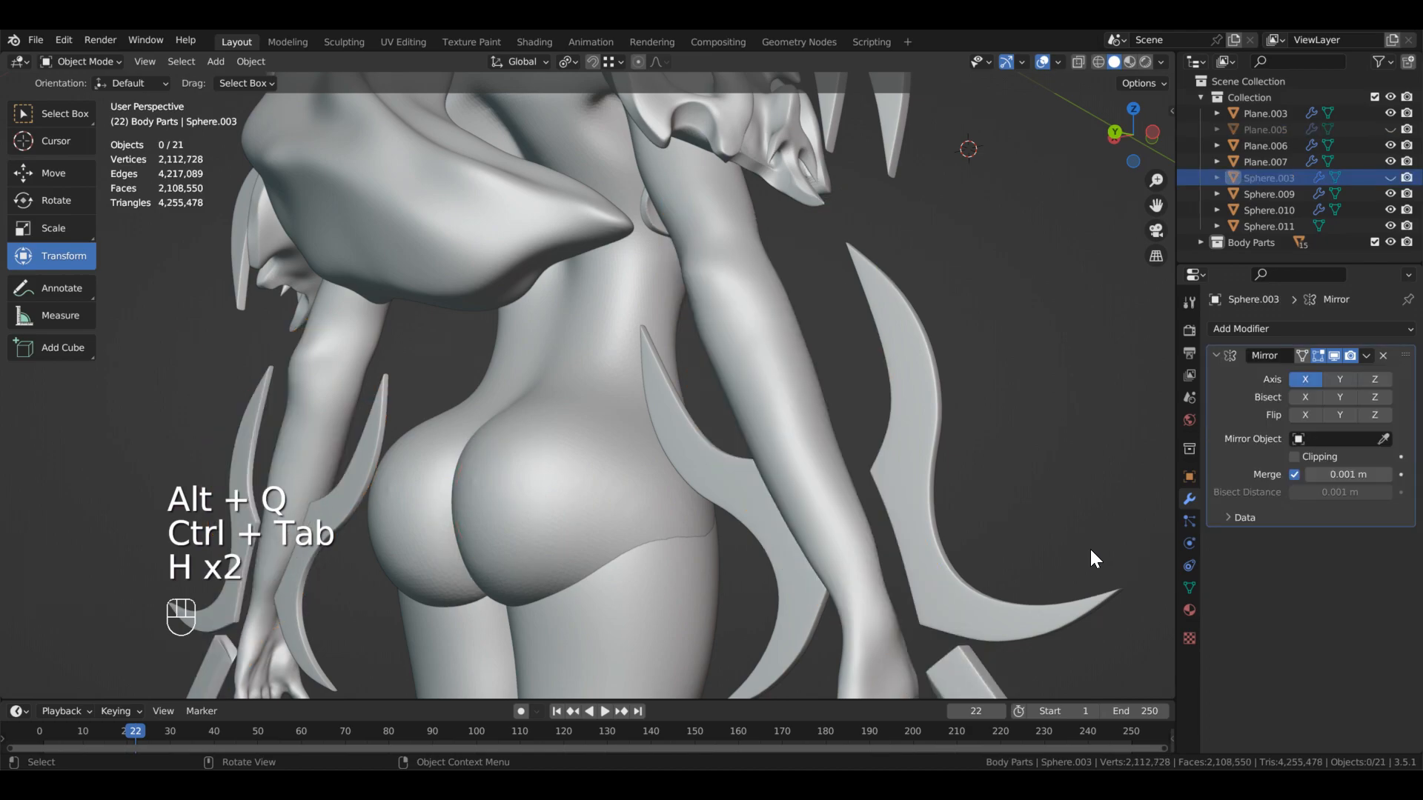
pyautogui.click(1090, 551)
pyautogui.press('h')
pyautogui.click(1209, 554)
pyautogui.press('h')
# - Select the torso mesh and put it back in Sculpt Mode with the Draw Sharp brush
pyautogui.click(700, 518)
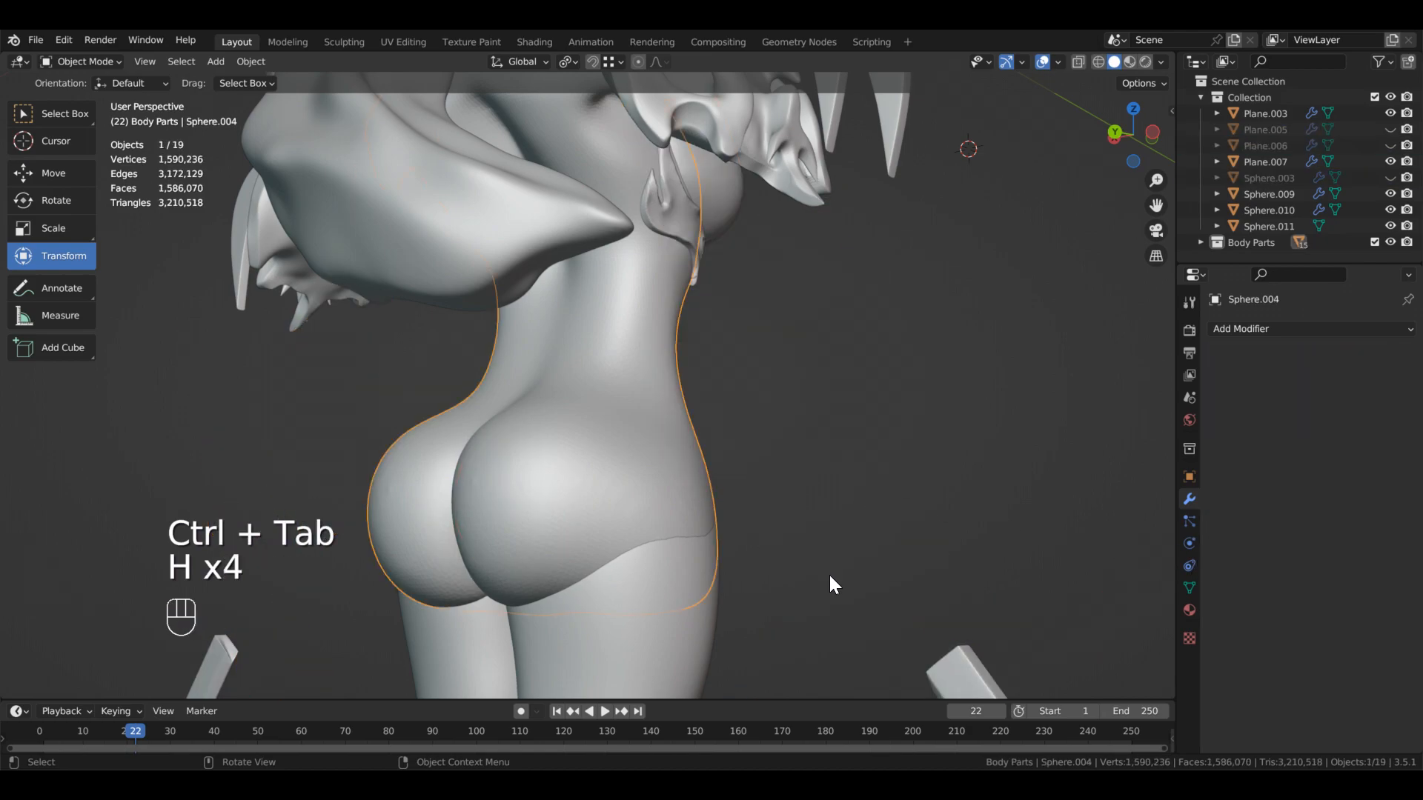
pyautogui.hotkey('ctrl', 'Tab')
pyautogui.click(626, 527)
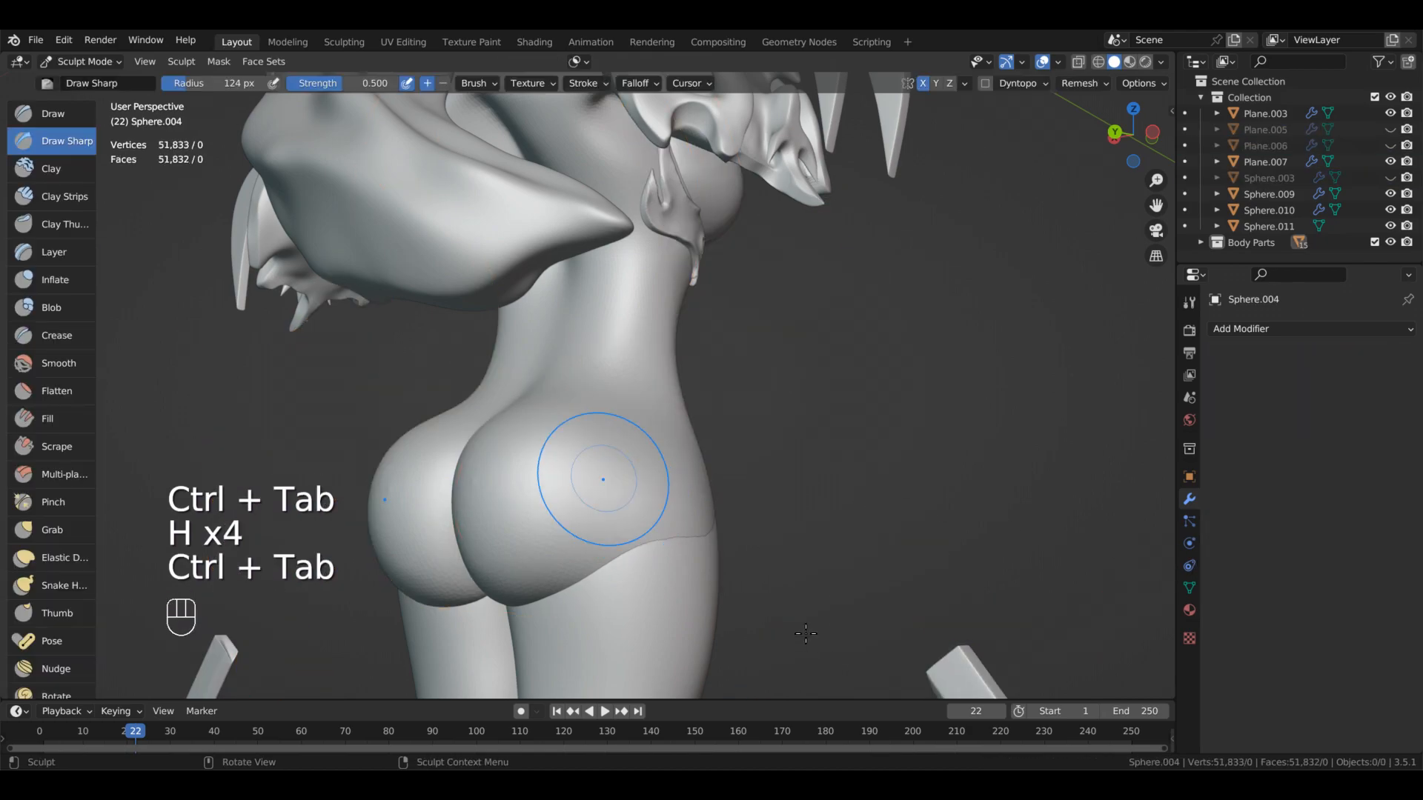
# - Undo the trial Draw Sharp strokes on the torso
pyautogui.moveTo(805, 633); pyautogui.dragTo(843, 572, button='middle')
pyautogui.moveTo(947, 592)
pyautogui.keyDown('alt'); pyautogui.mouseDown(button='middle')
pyautogui.moveTo(876, 506)
pyautogui.moveTo(934, 543)
pyautogui.moveTo(1147, 528)
pyautogui.moveTo(736, 429)
pyautogui.moveTo(741, 460)
pyautogui.moveTo(854, 536)
pyautogui.moveTo(1069, 531)
pyautogui.moveTo(834, 541)
pyautogui.mouseUp(button='middle'); pyautogui.keyUp('alt')
pyautogui.hotkey('ctrl', 'z')
pyautogui.hotkey('ctrl', 'z')
pyautogui.hotkey('ctrl', 'z')
pyautogui.hotkey('ctrl', 'z')
pyautogui.hotkey('ctrl', 'z')
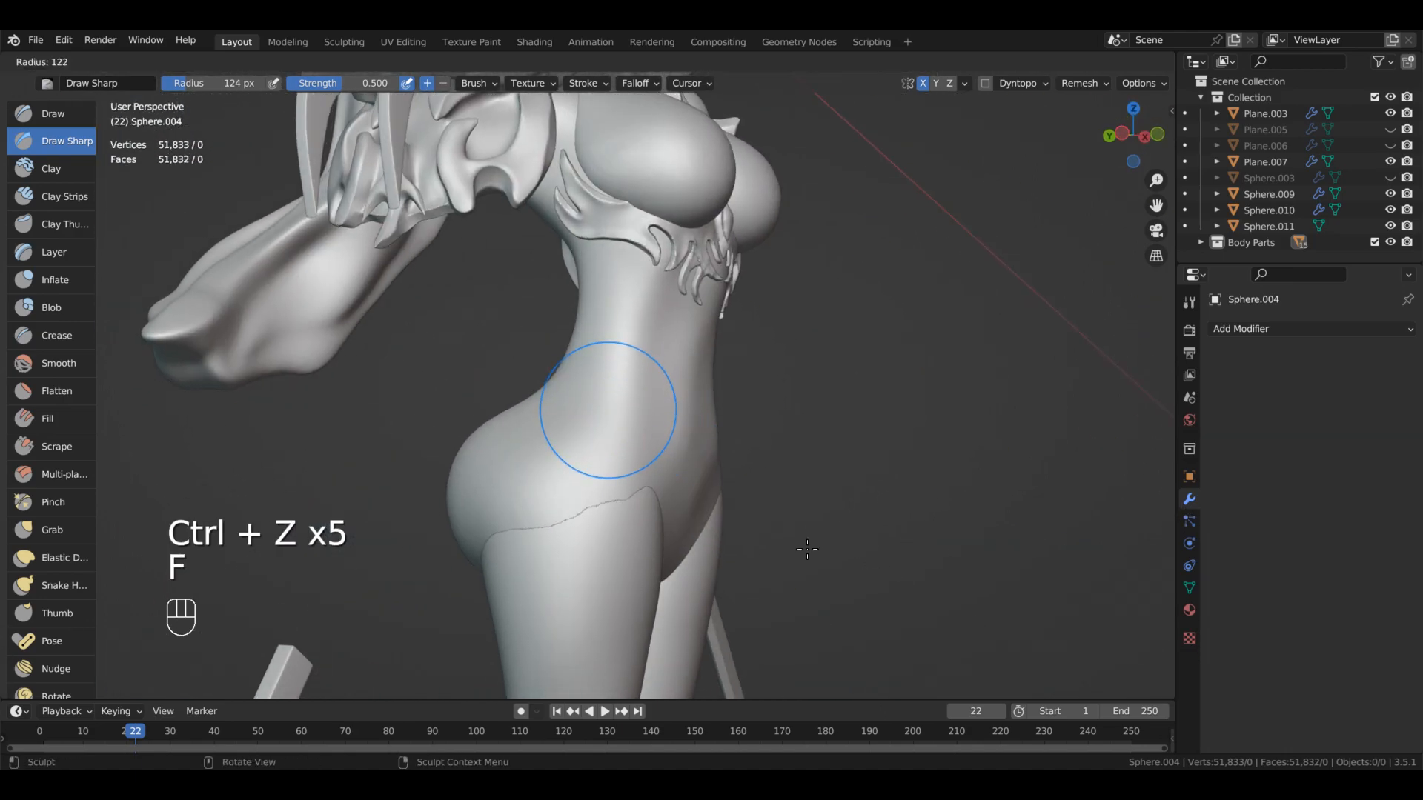
# - Reduce the Draw Sharp radius to 32 px and try a seam line down the side of the waist
pyautogui.keyDown('alt'); pyautogui.moveTo(853, 515); pyautogui.dragTo(943, 535, button='middle'); pyautogui.keyUp('alt')
pyautogui.keyDown('alt'); pyautogui.moveTo(942, 535); pyautogui.dragTo(919, 533, button='middle'); pyautogui.keyUp('alt')
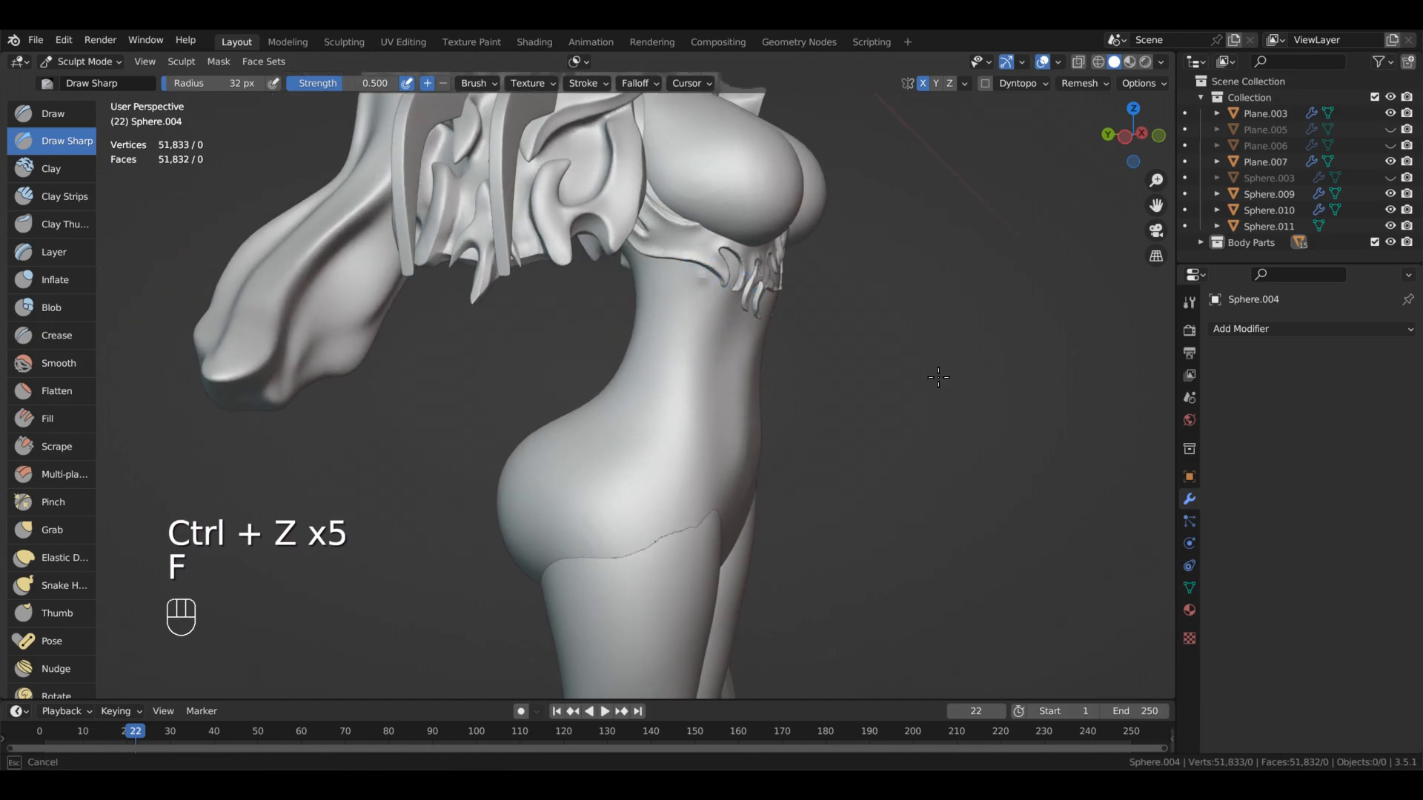
pyautogui.hotkey('ctrl', 'z')
pyautogui.moveTo(918, 679)
pyautogui.keyDown('alt'); pyautogui.mouseDown(button='middle')
pyautogui.moveTo(911, 655)
pyautogui.moveTo(994, 448)
pyautogui.mouseUp(button='middle'); pyautogui.keyUp('alt')
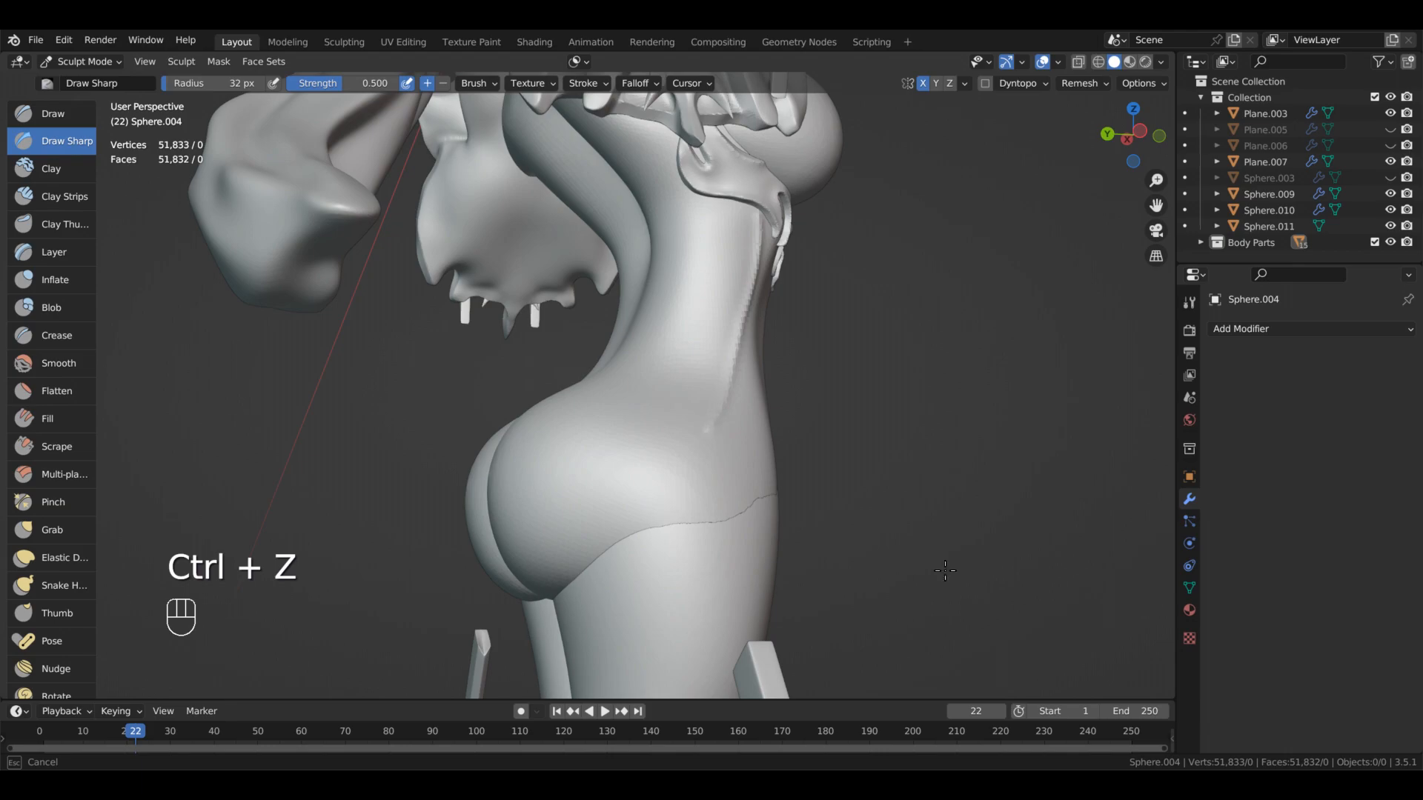
pyautogui.hotkey('ctrl', 'z')
# - Sculpt a Draw Sharp seam line from the side of the waist diagonally across the hip to the underside of the buttock
pyautogui.moveTo(871, 643)
pyautogui.keyDown('alt'); pyautogui.mouseDown(button='middle')
pyautogui.moveTo(1088, 635)
pyautogui.moveTo(1035, 578)
pyautogui.mouseUp(button='middle'); pyautogui.keyUp('alt')
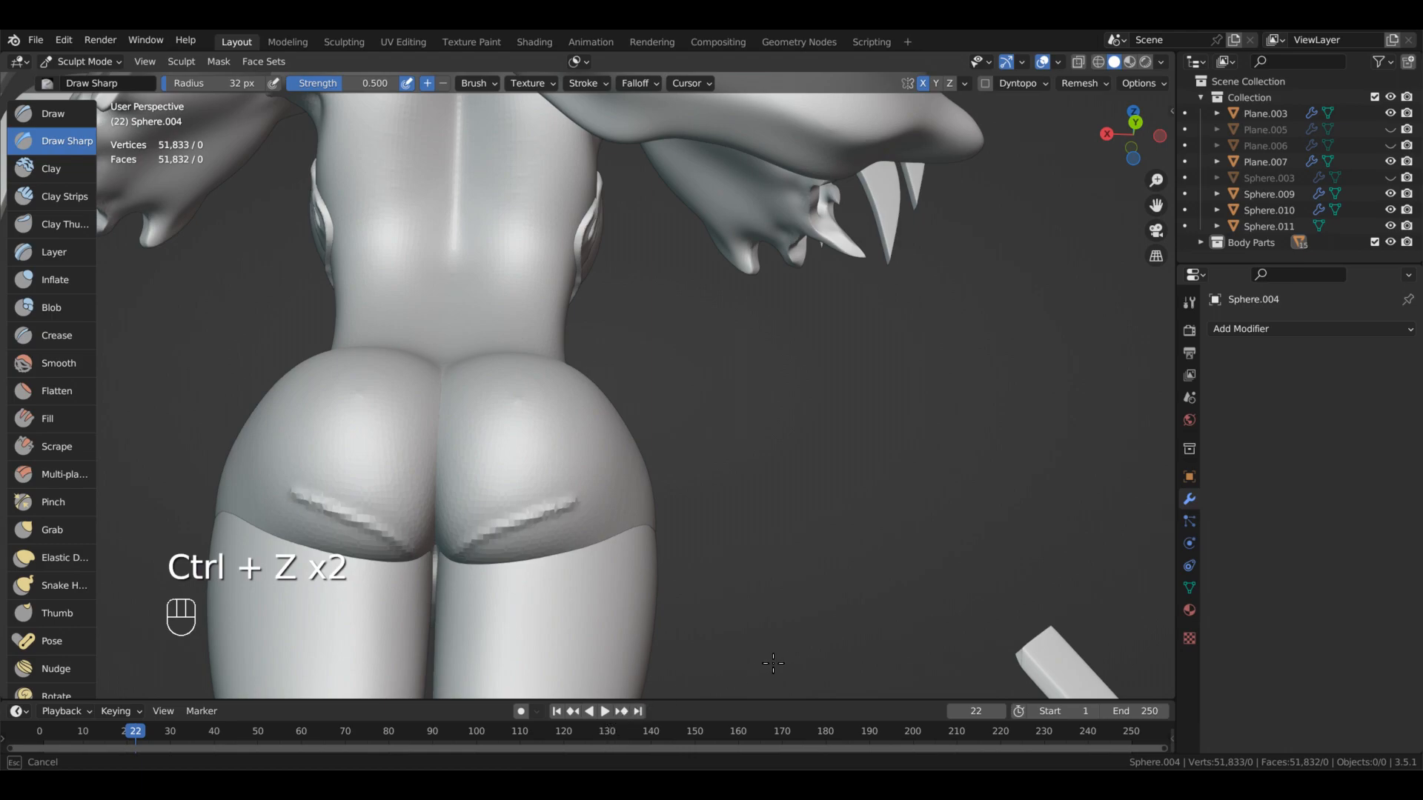
pyautogui.keyDown('alt'); pyautogui.moveTo(844, 622); pyautogui.dragTo(701, 678); pyautogui.keyUp('alt')
pyautogui.keyDown('alt'); pyautogui.moveTo(785, 671); pyautogui.dragTo(713, 699); pyautogui.keyUp('alt')
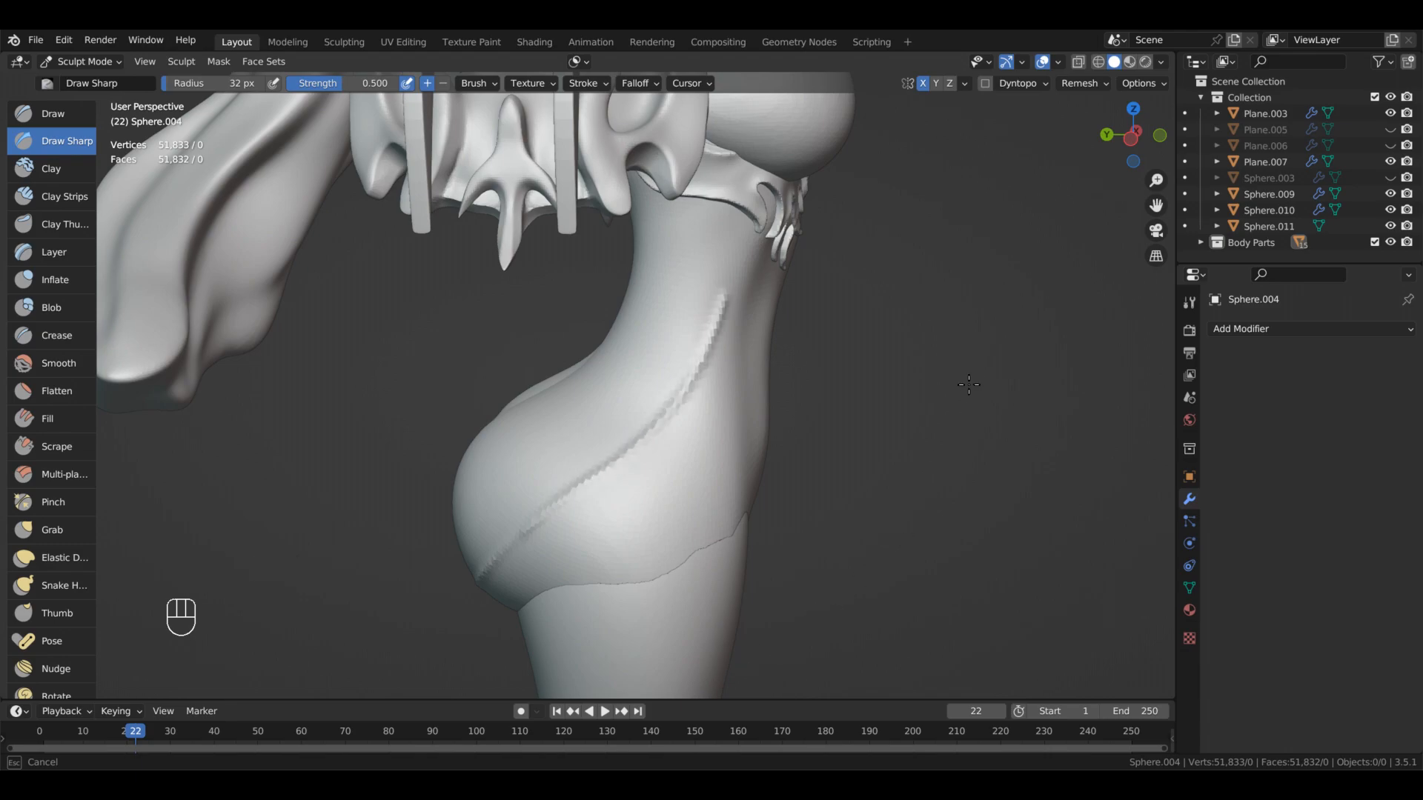
pyautogui.keyDown('alt'); pyautogui.moveTo(964, 514); pyautogui.dragTo(793, 519); pyautogui.keyUp('alt')
pyautogui.keyDown('alt'); pyautogui.moveTo(830, 459); pyautogui.dragTo(1111, 466); pyautogui.keyUp('alt')
pyautogui.keyDown('alt'); pyautogui.keyDown('shift'); pyautogui.moveTo(1112, 467); pyautogui.dragTo(973, 586); pyautogui.keyUp('shift'); pyautogui.keyUp('alt')
pyautogui.keyDown('shift'); pyautogui.moveTo(973, 586); pyautogui.dragTo(1067, 530, button='middle'); pyautogui.keyUp('shift')
pyautogui.moveTo(793, 589); pyautogui.dragTo(1018, 538, button='middle')
pyautogui.keyDown('alt'); pyautogui.moveTo(910, 626); pyautogui.dragTo(935, 606); pyautogui.keyUp('alt')
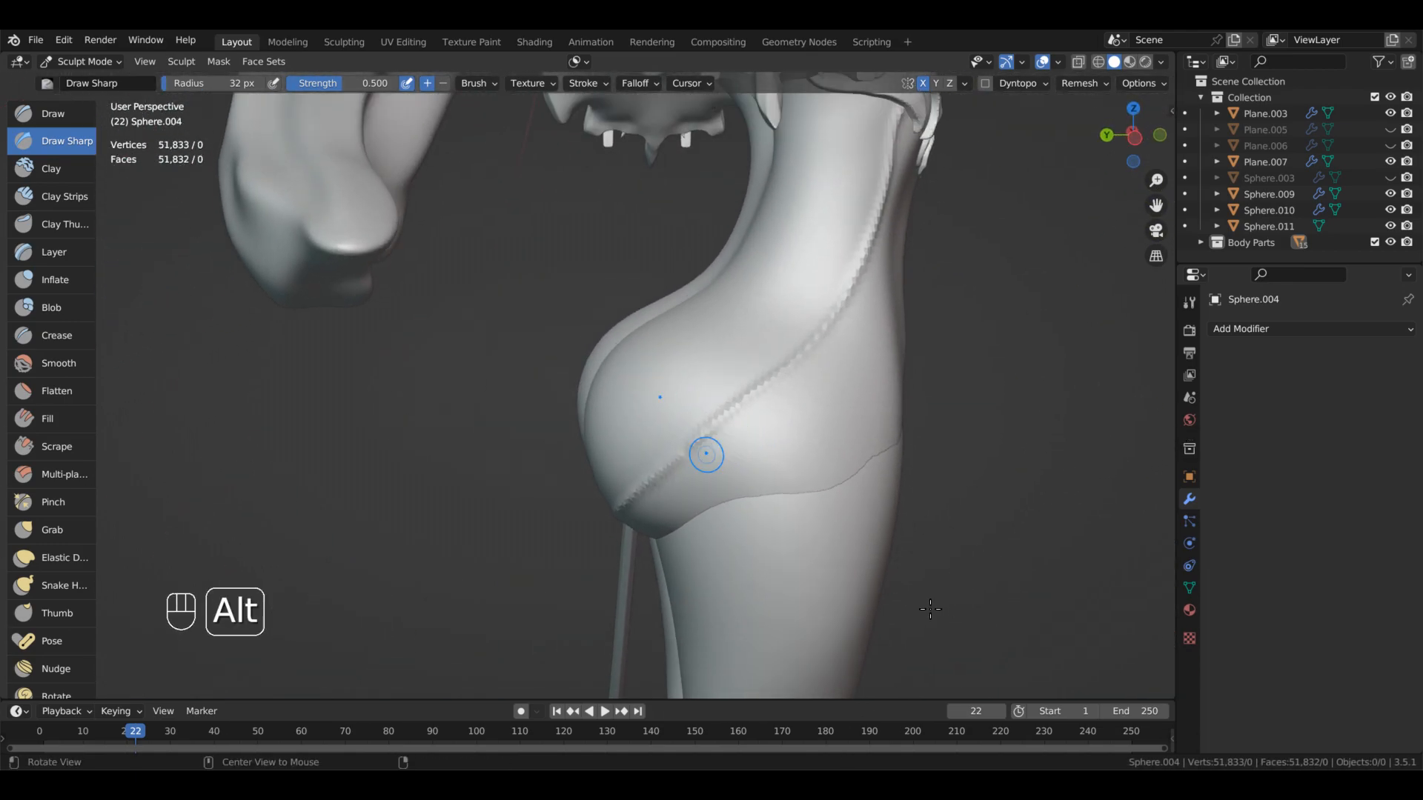
pyautogui.keyDown('alt'); pyautogui.keyDown('shift'); pyautogui.moveTo(984, 553); pyautogui.dragTo(922, 631); pyautogui.keyUp('shift'); pyautogui.keyUp('alt')
# - Try a V-shaped Draw Sharp seam along the front of the pelvis, and undo it
pyautogui.keyDown('alt'); pyautogui.moveTo(1097, 544); pyautogui.dragTo(789, 550); pyautogui.keyUp('alt')
pyautogui.keyDown('alt'); pyautogui.moveTo(581, 630); pyautogui.dragTo(826, 543); pyautogui.keyUp('alt')
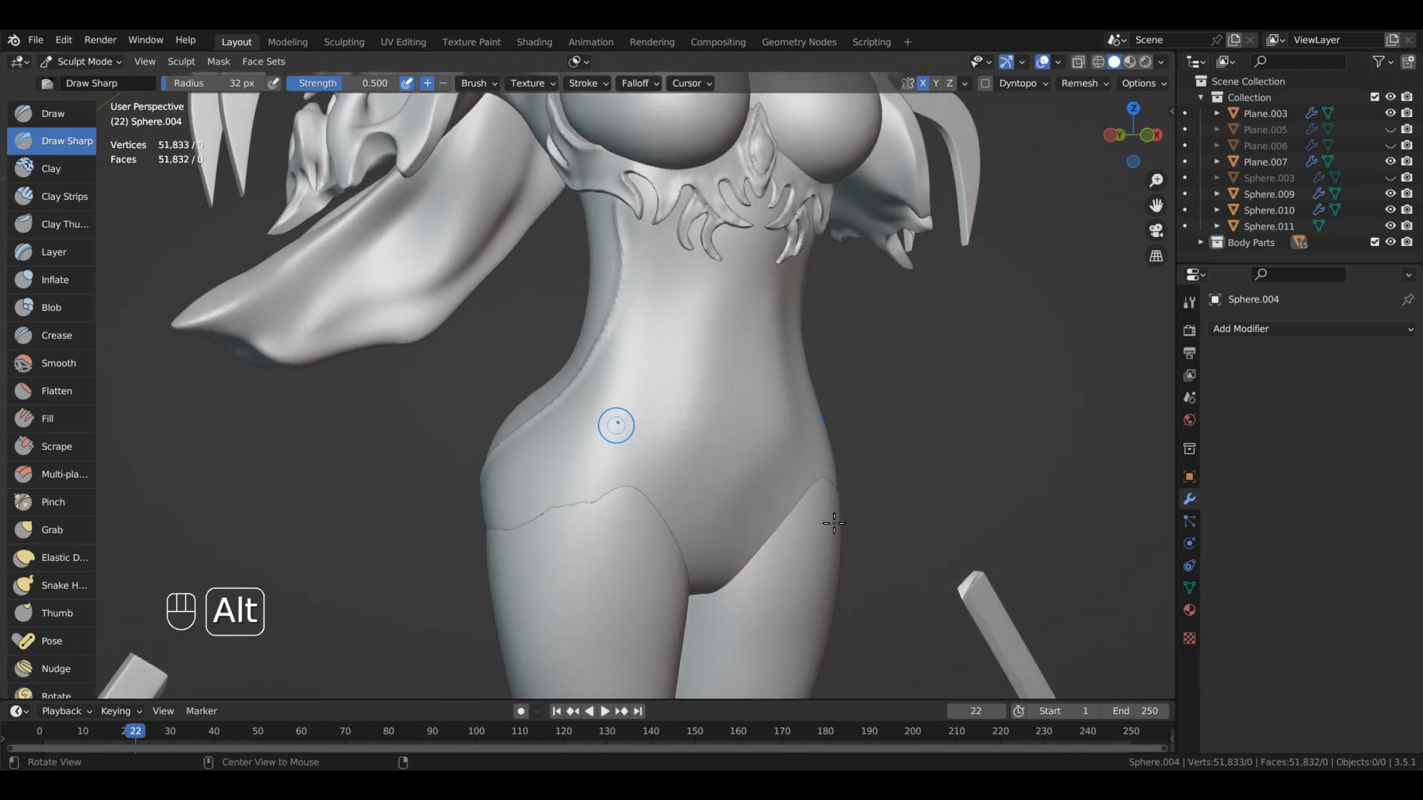
pyautogui.keyDown('alt'); pyautogui.moveTo(957, 624); pyautogui.dragTo(889, 495); pyautogui.keyUp('alt')
pyautogui.keyDown('alt'); pyautogui.keyDown('shift'); pyautogui.moveTo(863, 579); pyautogui.dragTo(709, 484); pyautogui.keyUp('shift'); pyautogui.keyUp('alt')
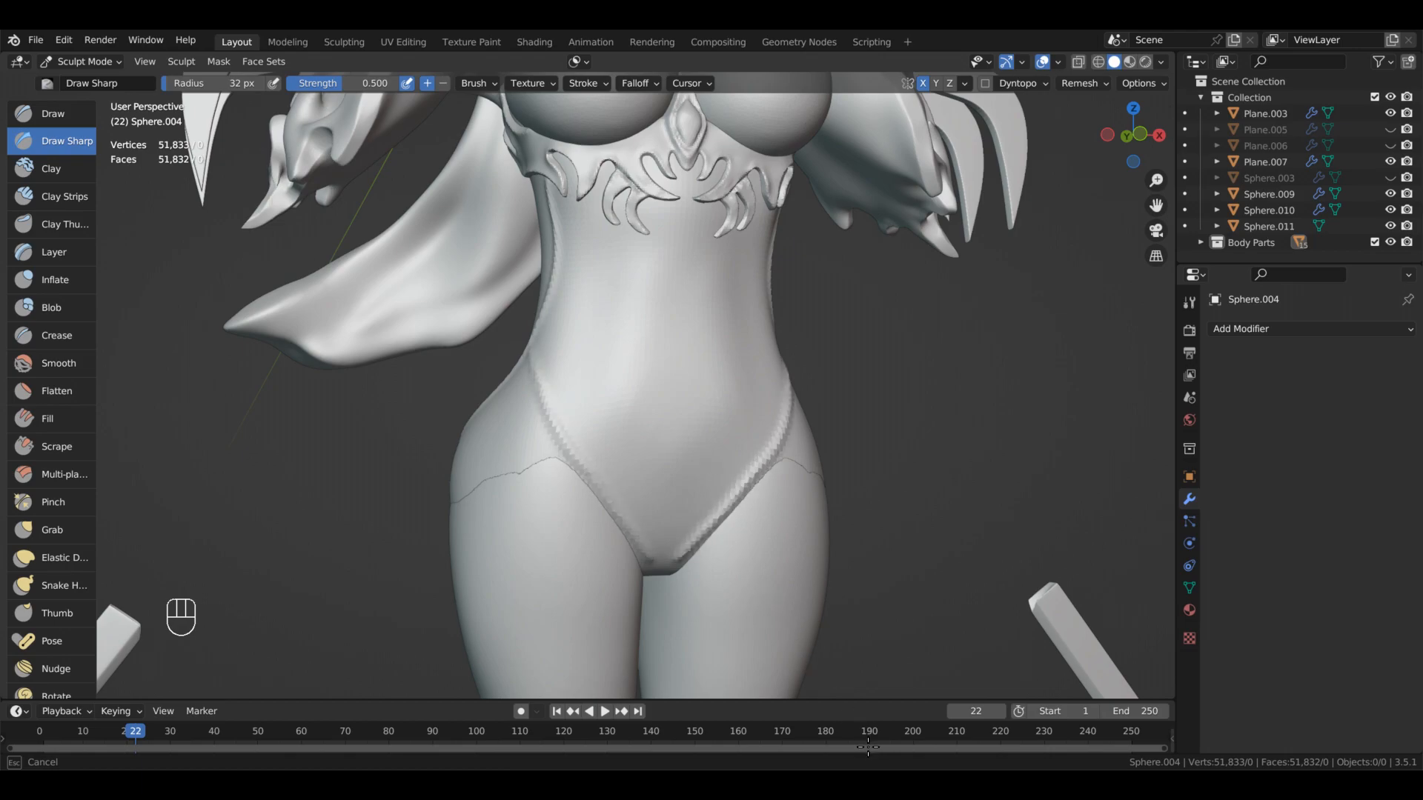
pyautogui.keyDown('alt'); pyautogui.moveTo(880, 656); pyautogui.dragTo(867, 746); pyautogui.keyUp('alt')
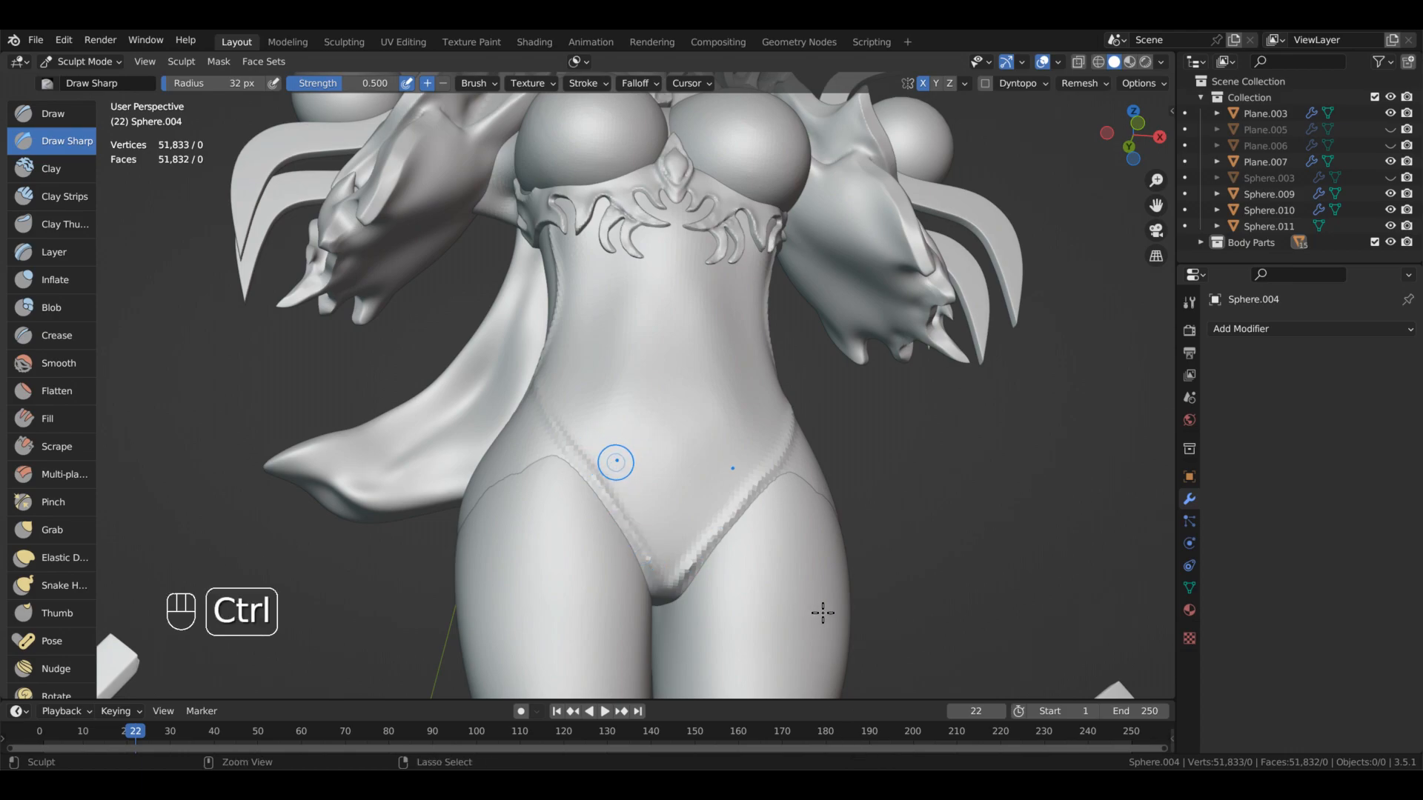
pyautogui.hotkey('ctrl', 'z')
pyautogui.keyDown('alt'); pyautogui.moveTo(763, 498); pyautogui.dragTo(866, 760); pyautogui.keyUp('alt')
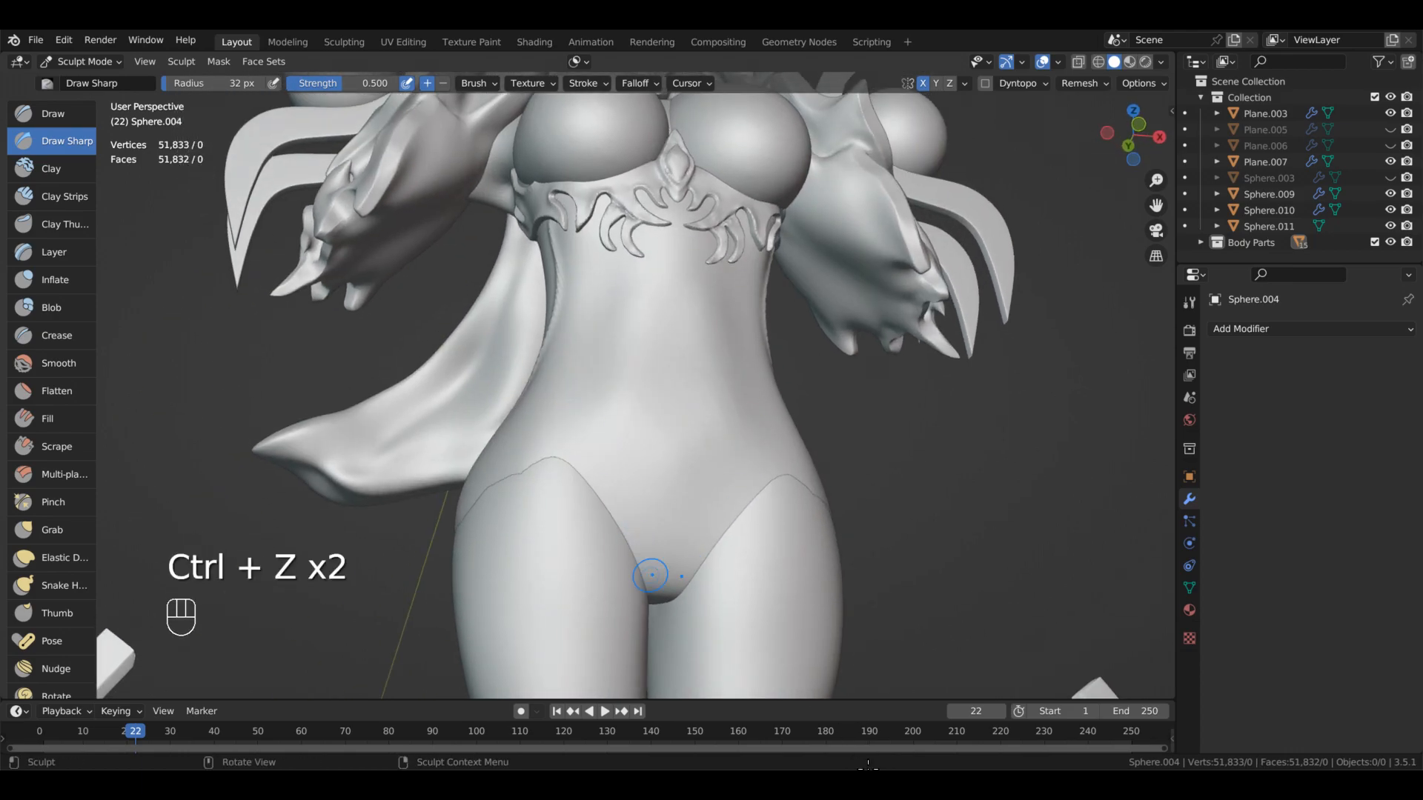
# - Sculpt a V-shaped seam from the crotch along both front leg openings and join it to the side seams at the waist
pyautogui.keyDown('alt'); pyautogui.moveTo(652, 597); pyautogui.dragTo(660, 605); pyautogui.keyUp('alt')
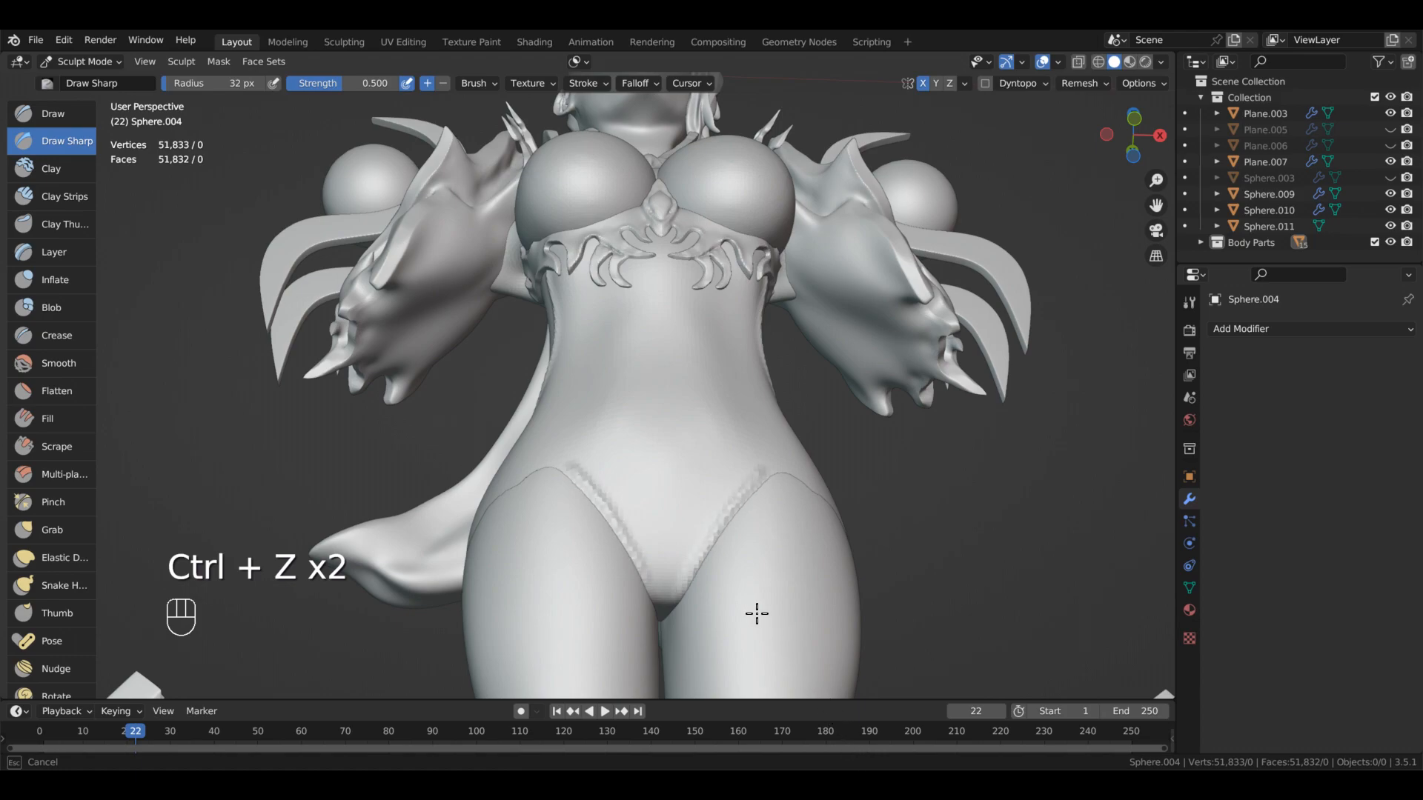
pyautogui.moveTo(755, 534); pyautogui.dragTo(770, 607, button='middle')
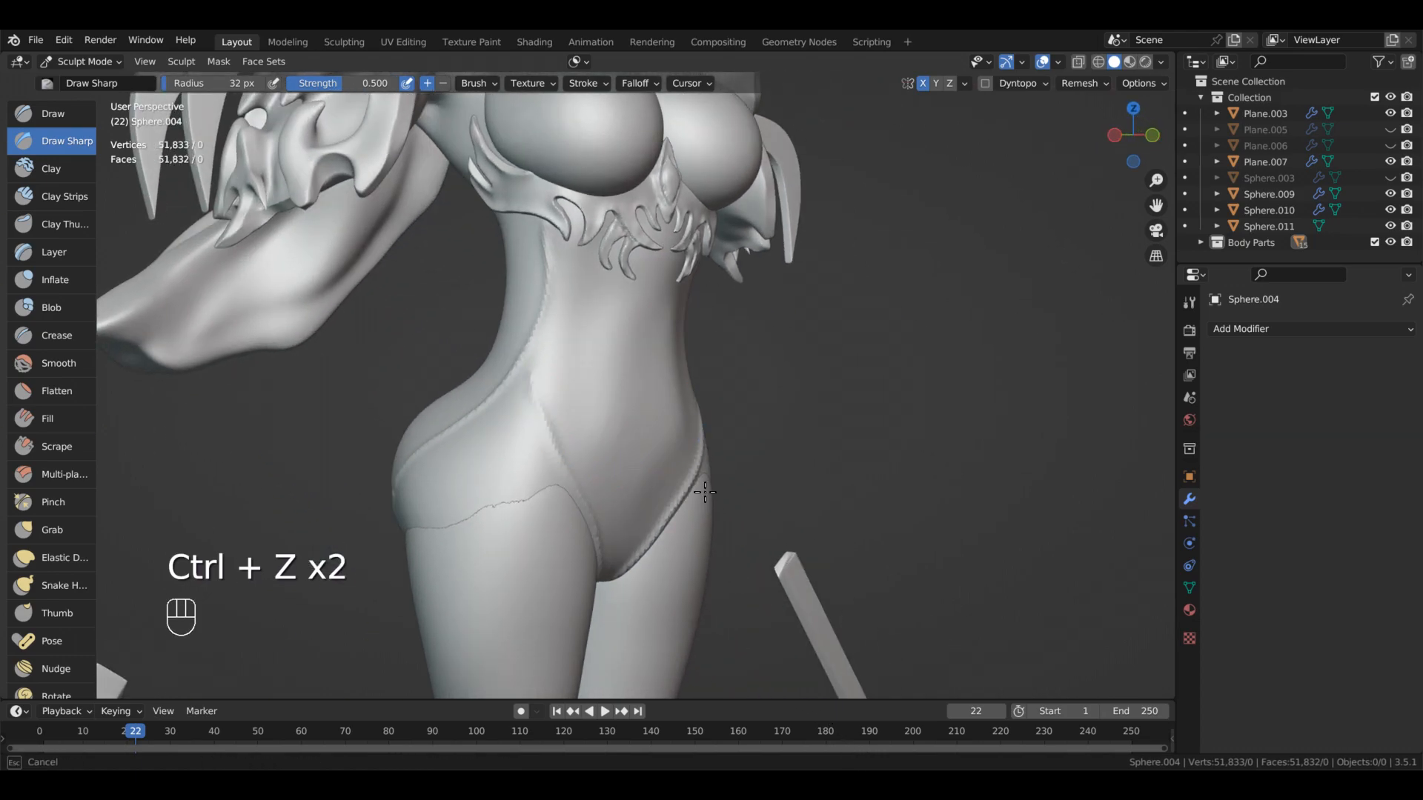
pyautogui.keyDown('alt'); pyautogui.moveTo(766, 473); pyautogui.dragTo(723, 517); pyautogui.keyUp('alt')
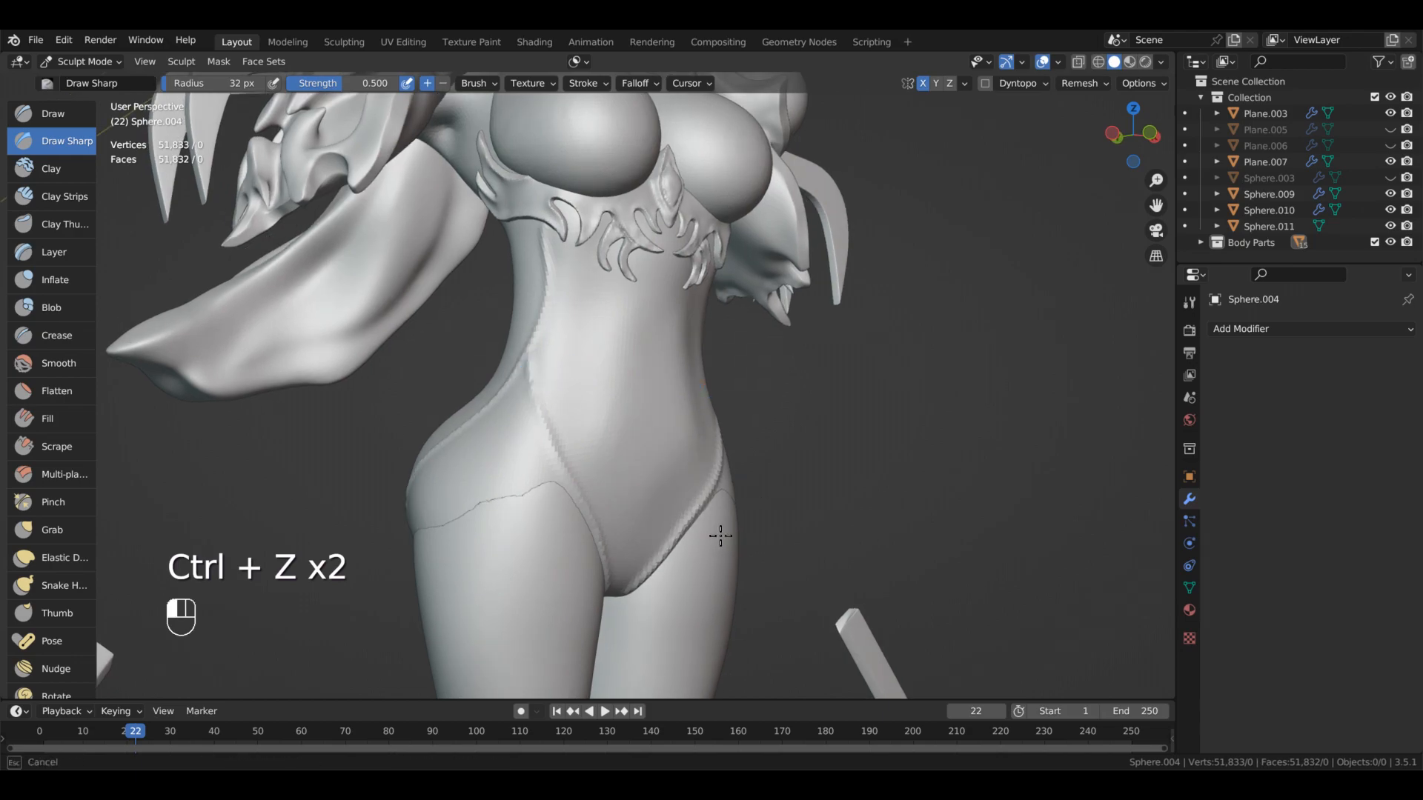
pyautogui.keyDown('shift'); pyautogui.moveTo(763, 557); pyautogui.dragTo(756, 548, button='middle'); pyautogui.keyUp('shift')
pyautogui.keyDown('alt'); pyautogui.moveTo(757, 547); pyautogui.dragTo(823, 545); pyautogui.keyUp('alt')
pyautogui.keyDown('ctrl'); pyautogui.keyDown('alt'); pyautogui.moveTo(822, 545); pyautogui.dragTo(991, 560); pyautogui.keyUp('alt'); pyautogui.keyUp('ctrl')
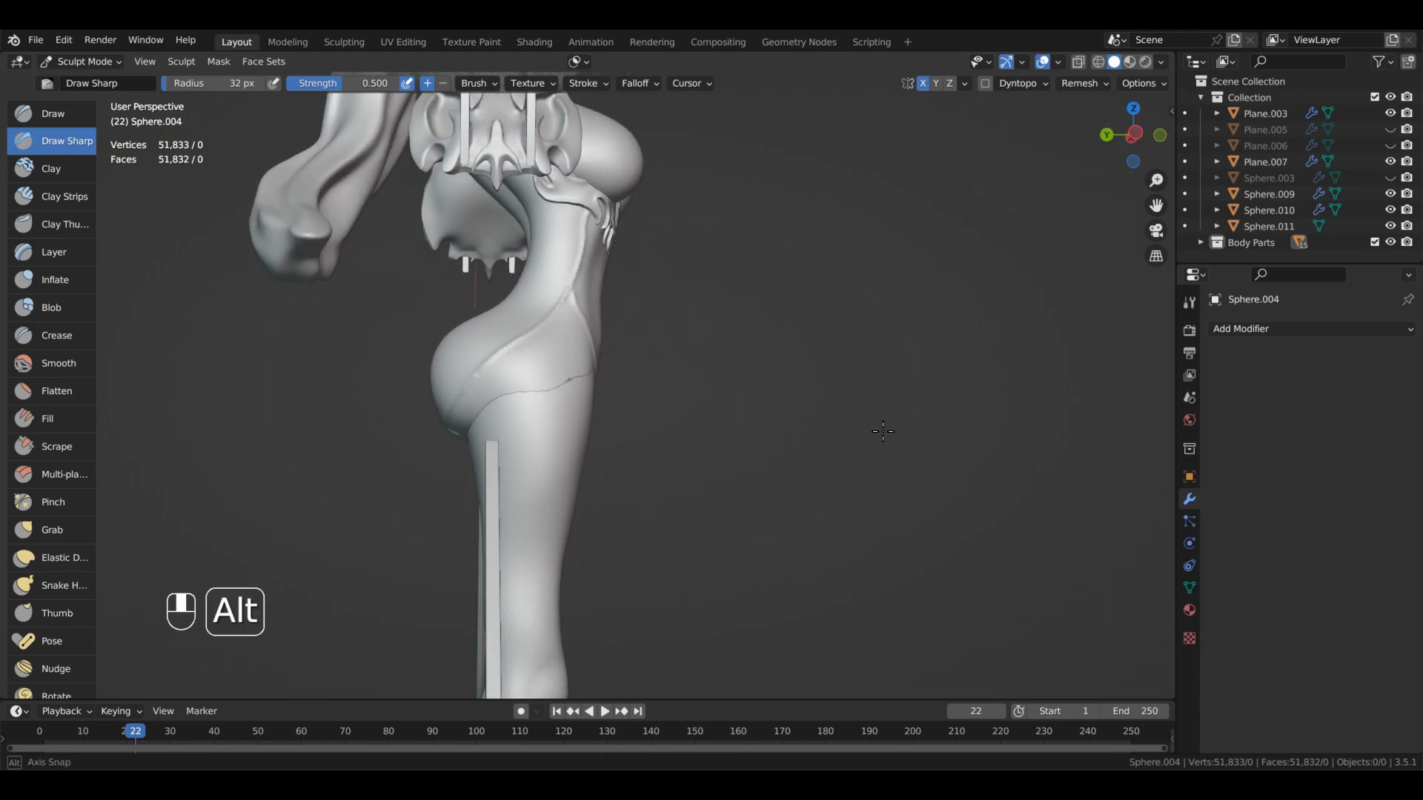
# - Switch sculpting from the torso to the breast mesh, keeping the Draw Sharp brush
pyautogui.keyDown('alt'); pyautogui.moveTo(816, 454); pyautogui.dragTo(785, 481); pyautogui.keyUp('alt')
pyautogui.keyDown('alt'); pyautogui.moveTo(786, 481); pyautogui.dragTo(836, 493); pyautogui.keyUp('alt')
pyautogui.moveTo(837, 493); pyautogui.dragTo(787, 471, button='middle')
pyautogui.moveTo(918, 469)
pyautogui.keyDown('shift'); pyautogui.mouseDown(button='middle')
pyautogui.moveTo(892, 734)
pyautogui.moveTo(864, 621)
pyautogui.moveTo(825, 567)
pyautogui.moveTo(889, 692)
pyautogui.moveTo(816, 680)
pyautogui.moveTo(841, 628)
pyautogui.mouseUp(button='middle'); pyautogui.keyUp('shift')
pyautogui.scroll(3, 825, 567)
pyautogui.scroll(-3, 889, 692)
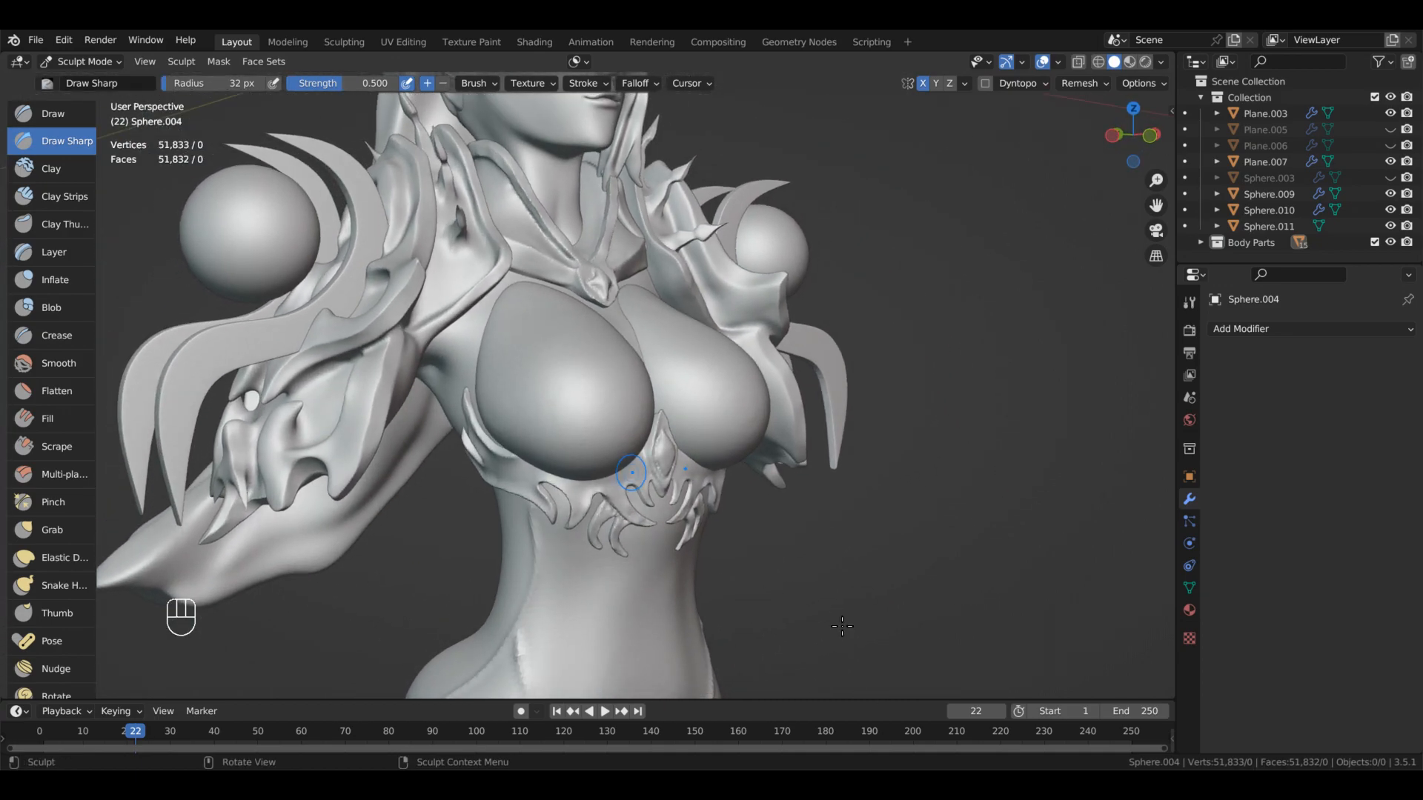
pyautogui.moveTo(834, 526); pyautogui.dragTo(762, 515, button='middle')
pyautogui.hotkey('alt', 'q')
pyautogui.moveTo(597, 397)
pyautogui.mouseDown(button='middle')
pyautogui.moveTo(692, 594)
pyautogui.moveTo(809, 566)
pyautogui.moveTo(781, 563)
pyautogui.moveTo(763, 476)
pyautogui.mouseUp(button='middle')
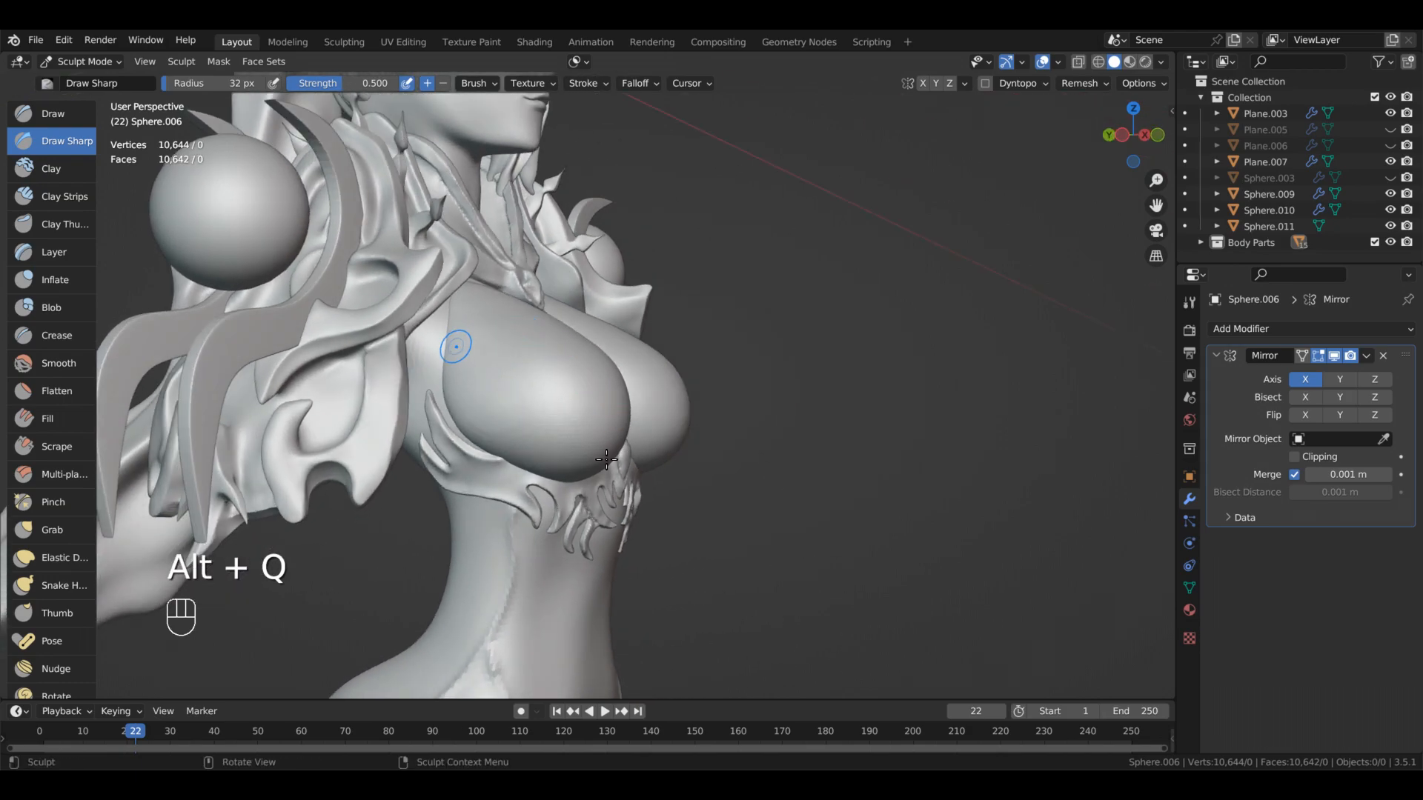
# - Try Draw Sharp seam lines across the breast and undo the trial strokes
pyautogui.hotkey('ctrl', 'z')
pyautogui.hotkey('ctrl', 'z')
pyautogui.hotkey('ctrl', 'z')
pyautogui.hotkey('ctrl', 'z')
pyautogui.hotkey('ctrl', 'z')
pyautogui.hotkey('ctrl', 'z')
pyautogui.hotkey('ctrl', 'z')
pyautogui.hotkey('ctrl', 'z')
pyautogui.hotkey('ctrl', 'z')
pyautogui.hotkey('ctrl', 'z')
pyautogui.hotkey('ctrl', 'z')
pyautogui.hotkey('ctrl', 'z')
pyautogui.hotkey('ctrl', 'z')
pyautogui.hotkey('ctrl', 'z')
pyautogui.hotkey('ctrl', 'z')
pyautogui.hotkey('ctrl', 'z')
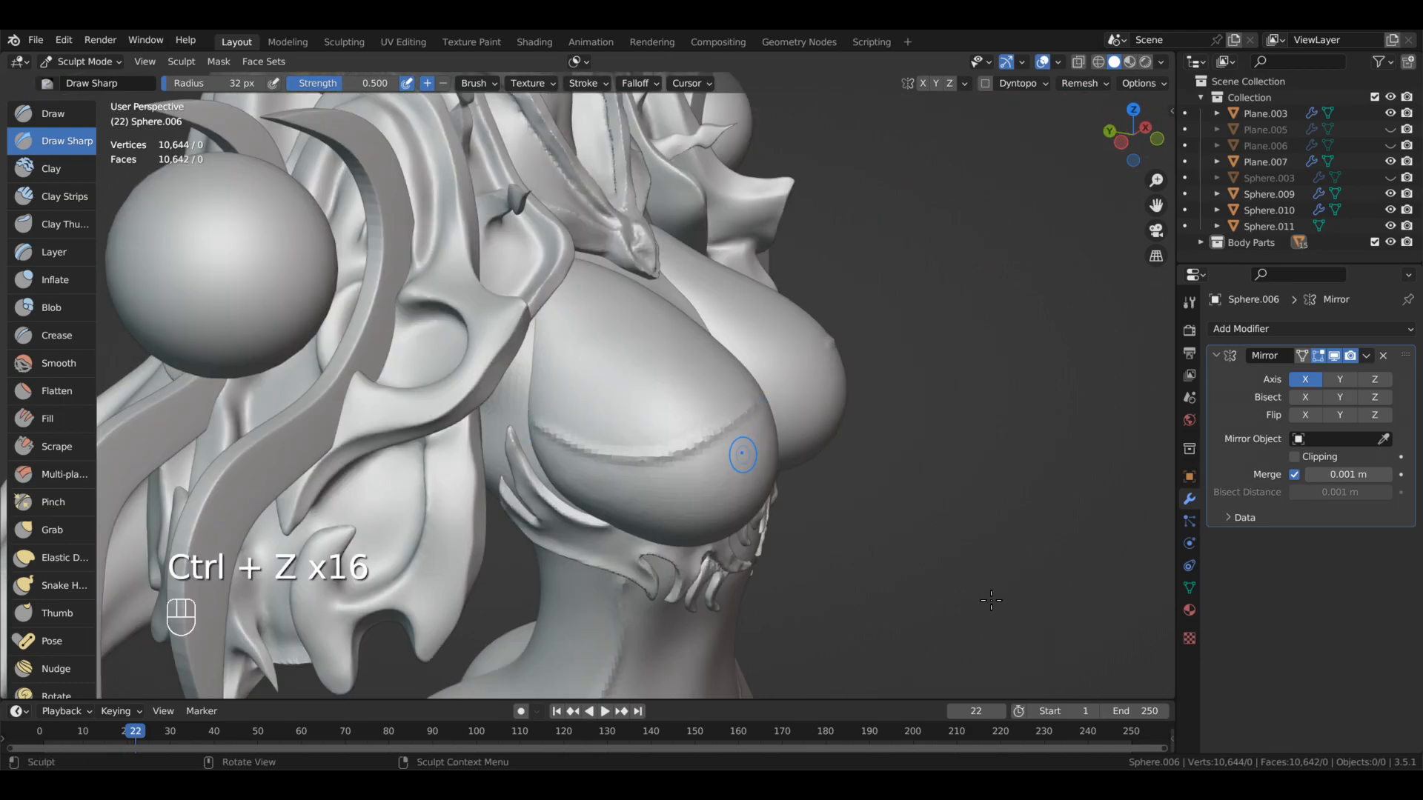
pyautogui.hotkey('ctrl', 'z')
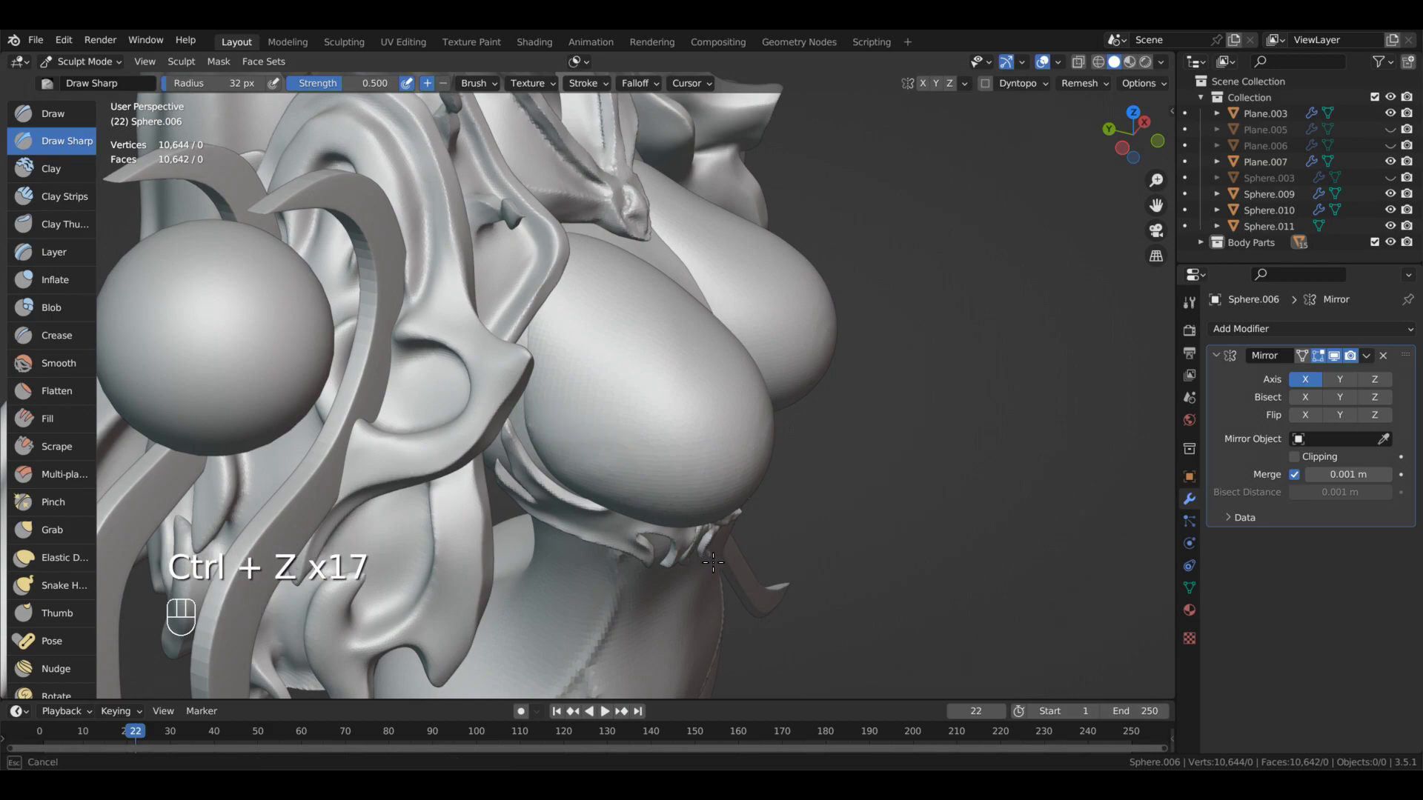
pyautogui.keyDown('alt'); pyautogui.moveTo(970, 463); pyautogui.dragTo(1123, 465); pyautogui.keyUp('alt')
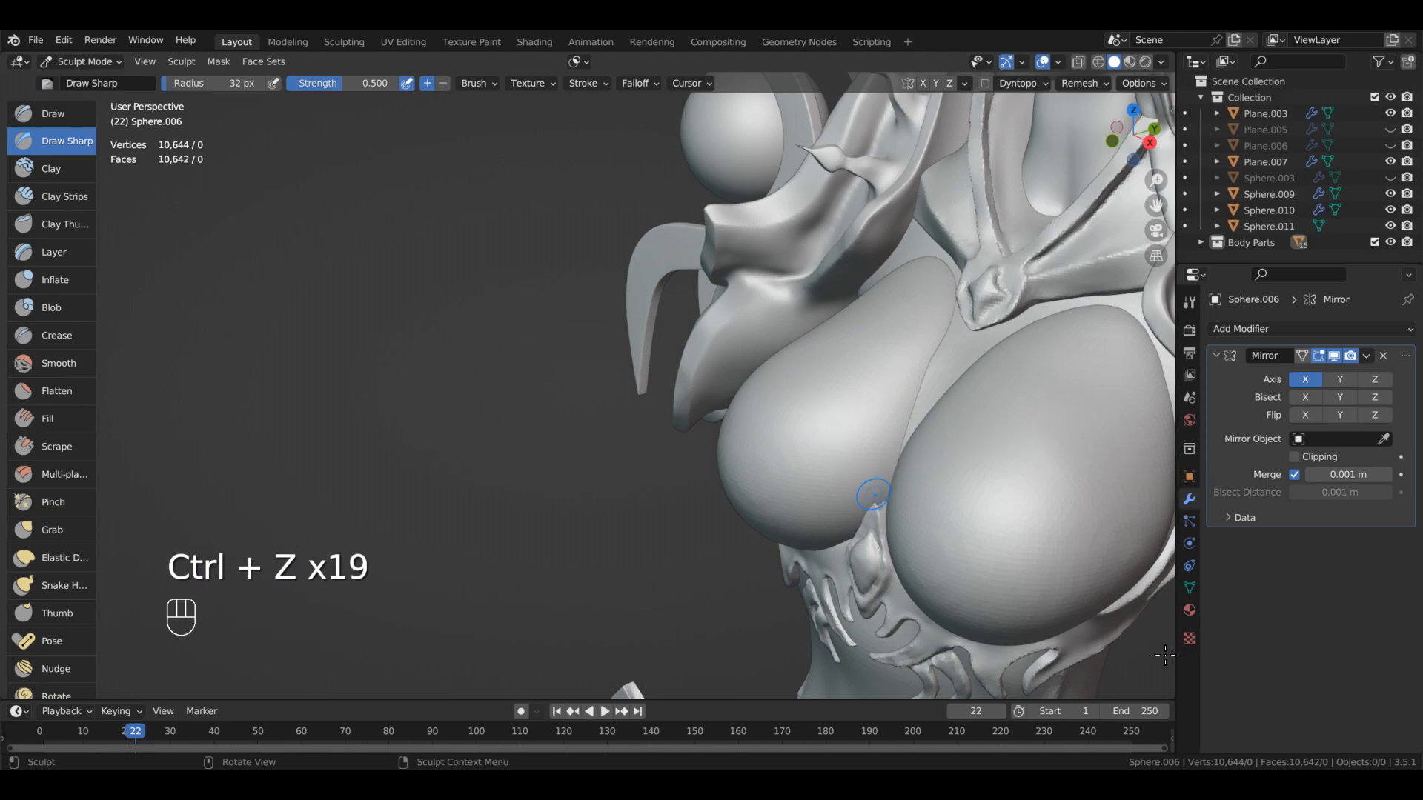
# - Sculpt a Draw Sharp seam line across the breast, curving from the outer side to the cleavage
pyautogui.keyDown('alt'); pyautogui.moveTo(1048, 471); pyautogui.dragTo(1038, 605); pyautogui.keyUp('alt')
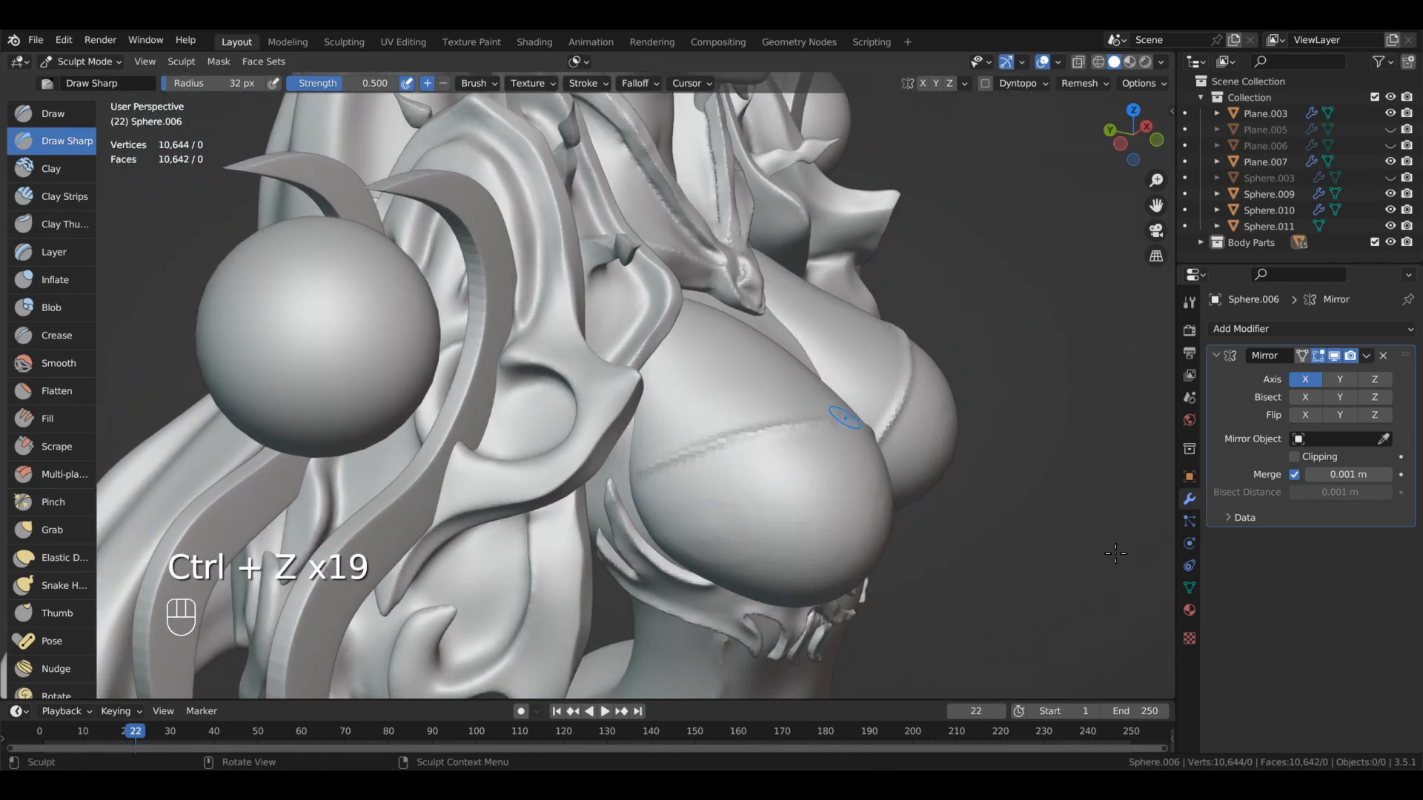
pyautogui.moveTo(1090, 601)
pyautogui.keyDown('alt'); pyautogui.mouseDown()
pyautogui.moveTo(1049, 564)
pyautogui.moveTo(897, 644)
pyautogui.mouseUp(); pyautogui.keyUp('alt')
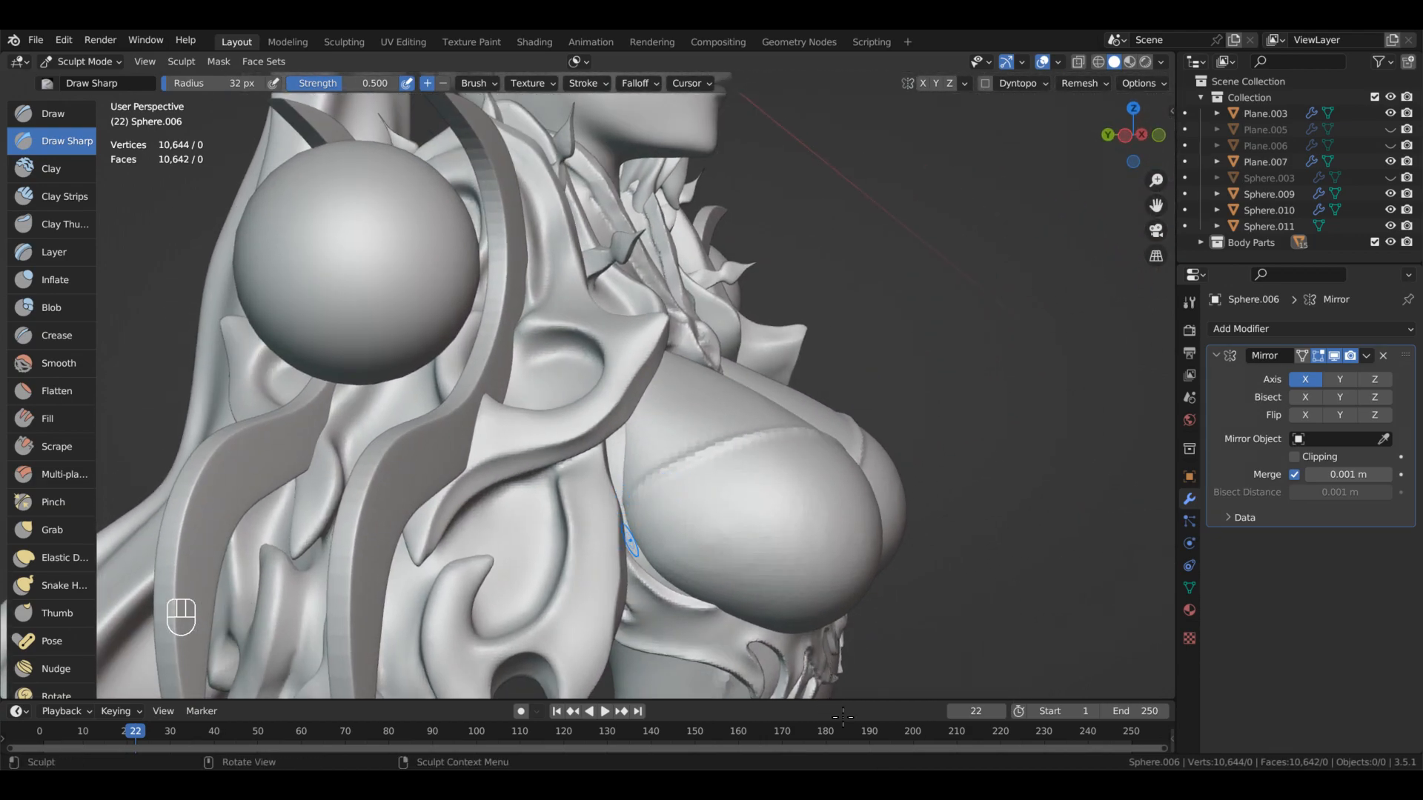
pyautogui.keyDown('alt'); pyautogui.moveTo(716, 510); pyautogui.dragTo(585, 523); pyautogui.keyUp('alt')
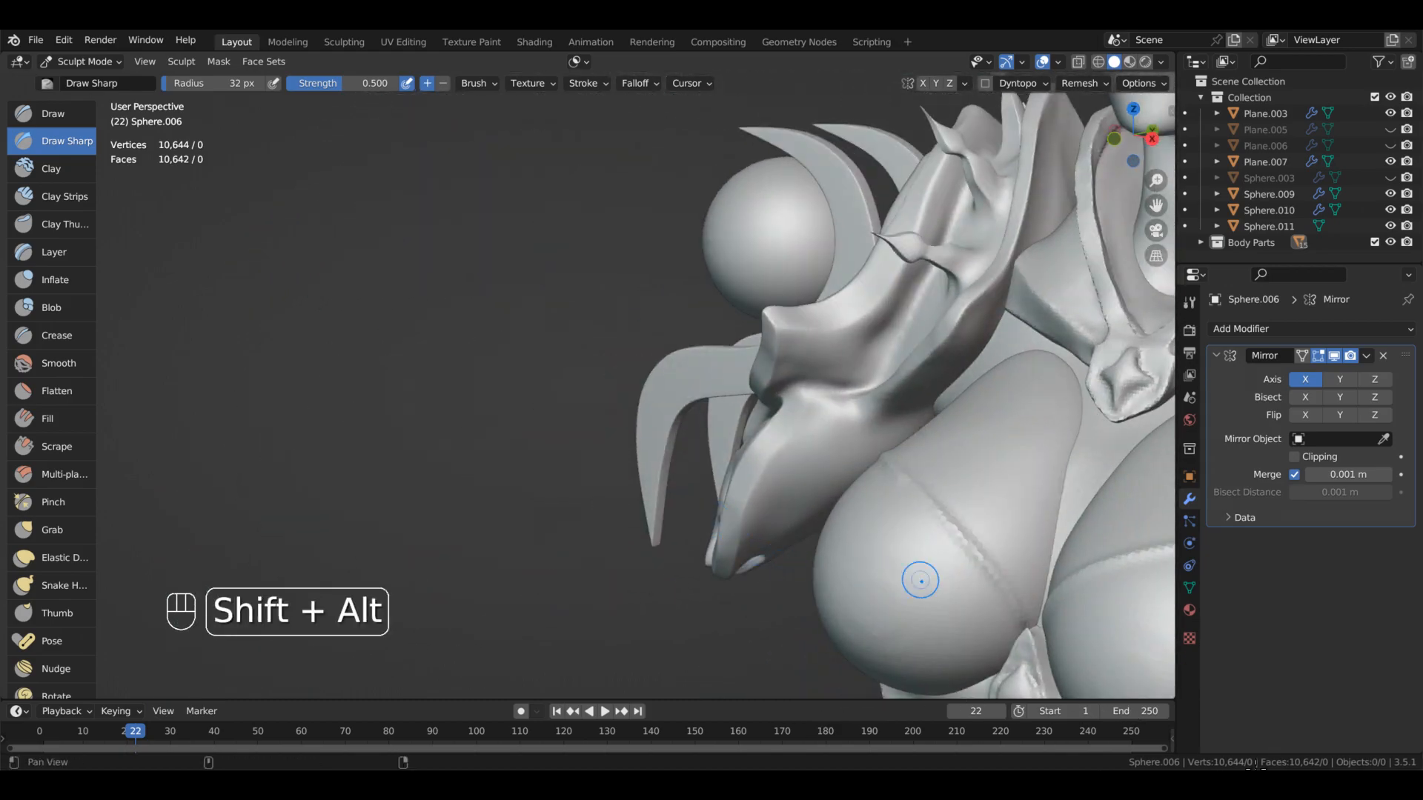
# - Deepen the breast seam toward its inner end with further Draw Sharp strokes, undoing the last stray one
pyautogui.keyDown('alt'); pyautogui.keyDown('shift'); pyautogui.moveTo(918, 578); pyautogui.dragTo(841, 489); pyautogui.keyUp('shift'); pyautogui.keyUp('alt')
pyautogui.keyDown('alt'); pyautogui.moveTo(936, 508); pyautogui.dragTo(900, 571); pyautogui.keyUp('alt')
pyautogui.moveTo(1003, 452)
pyautogui.keyDown('alt'); pyautogui.mouseDown()
pyautogui.moveTo(1096, 384)
pyautogui.moveTo(1127, 330)
pyautogui.moveTo(1016, 432)
pyautogui.moveTo(1081, 585)
pyautogui.moveTo(1038, 502)
pyautogui.moveTo(1081, 422)
pyautogui.moveTo(967, 420)
pyautogui.mouseUp(); pyautogui.keyUp('alt')
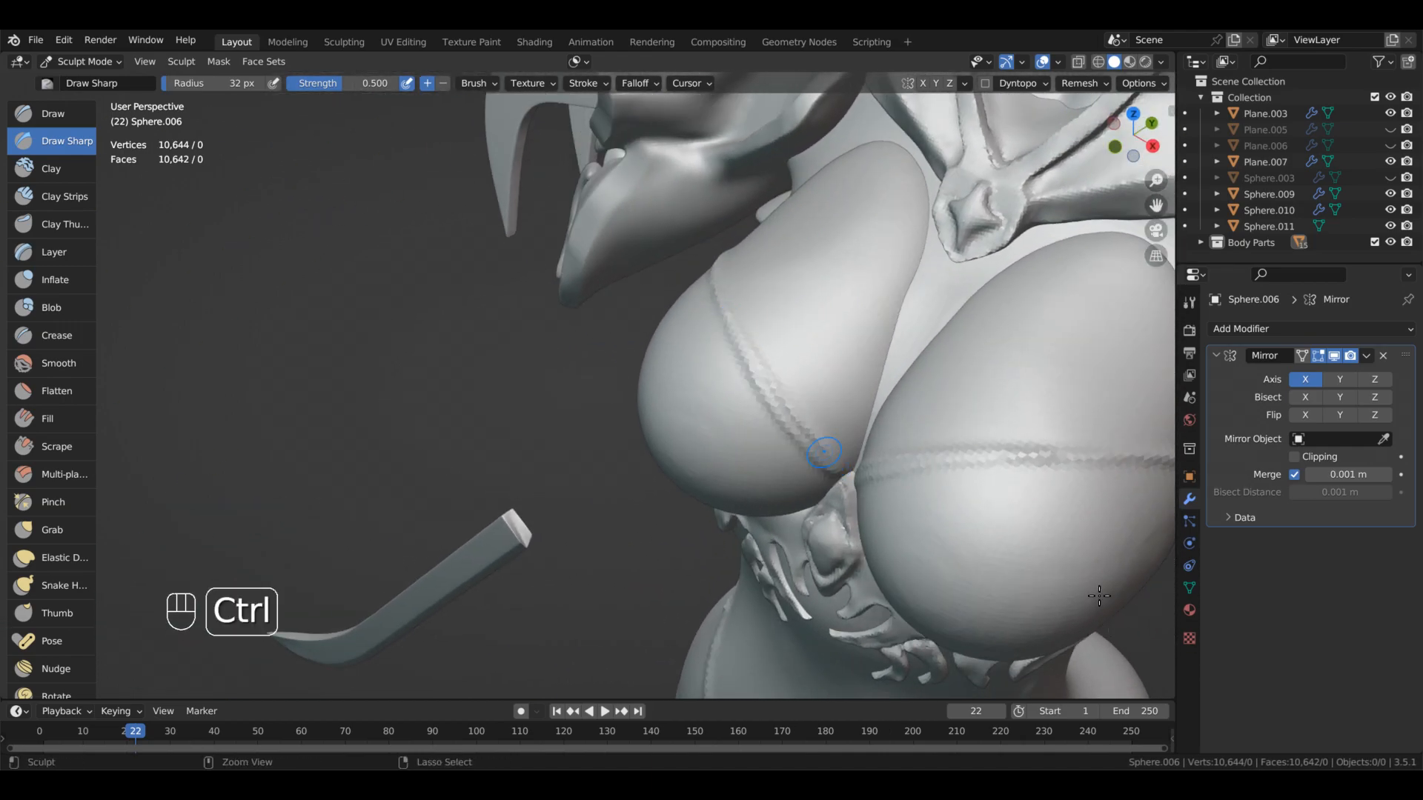
pyautogui.hotkey('ctrl', 'z')
pyautogui.moveTo(1111, 612)
pyautogui.keyDown('alt'); pyautogui.mouseDown()
pyautogui.moveTo(1086, 511)
pyautogui.moveTo(1128, 630)
pyautogui.mouseUp(); pyautogui.keyUp('alt')
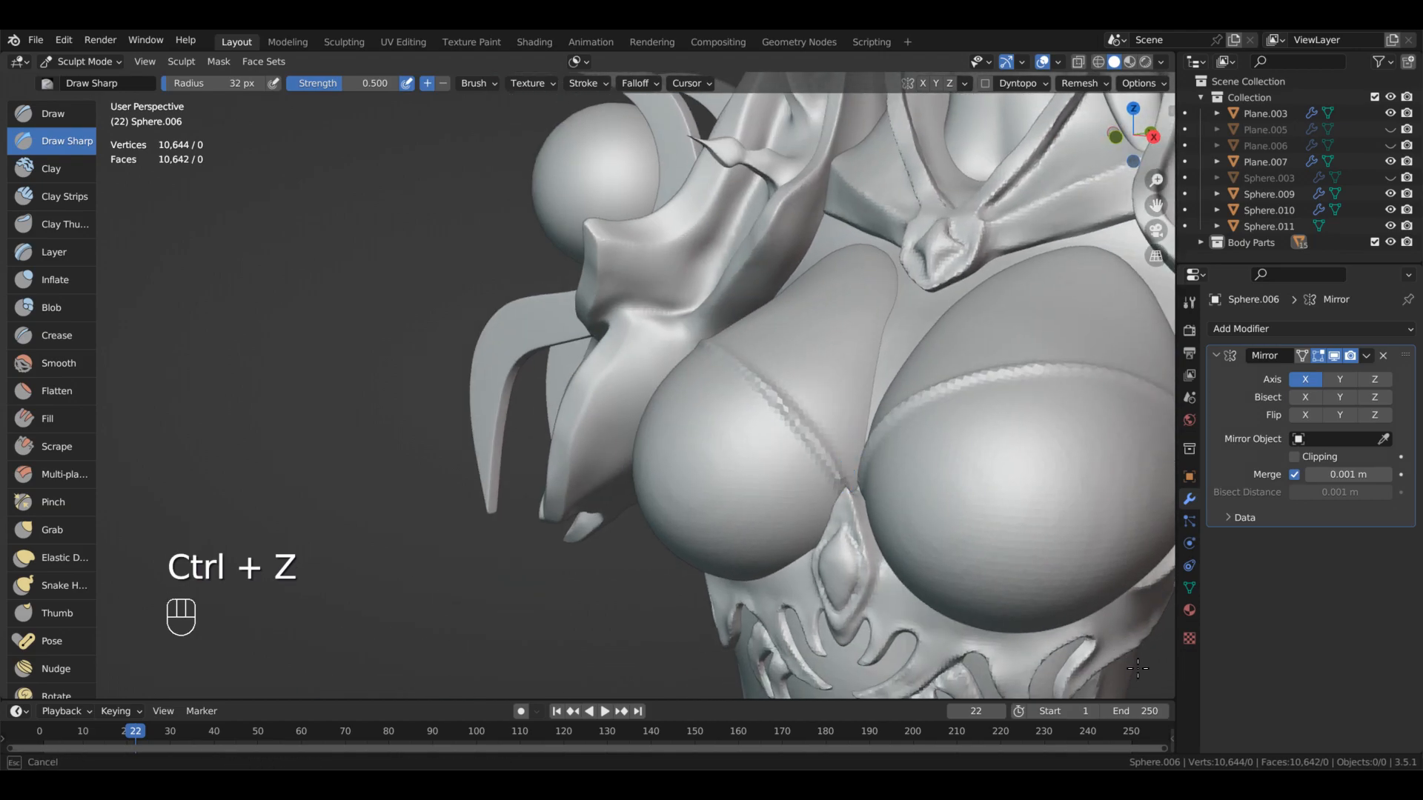
# - Try reshaping the breast's front profile from the side view using the Grab brush at a 124 px radius, undoing the strokes
pyautogui.moveTo(1076, 587)
pyautogui.keyDown('alt'); pyautogui.mouseDown()
pyautogui.moveTo(1208, 609)
pyautogui.moveTo(820, 412)
pyautogui.mouseUp(); pyautogui.keyUp('alt')
pyautogui.keyDown('alt'); pyautogui.moveTo(904, 429); pyautogui.dragTo(888, 666); pyautogui.keyUp('alt')
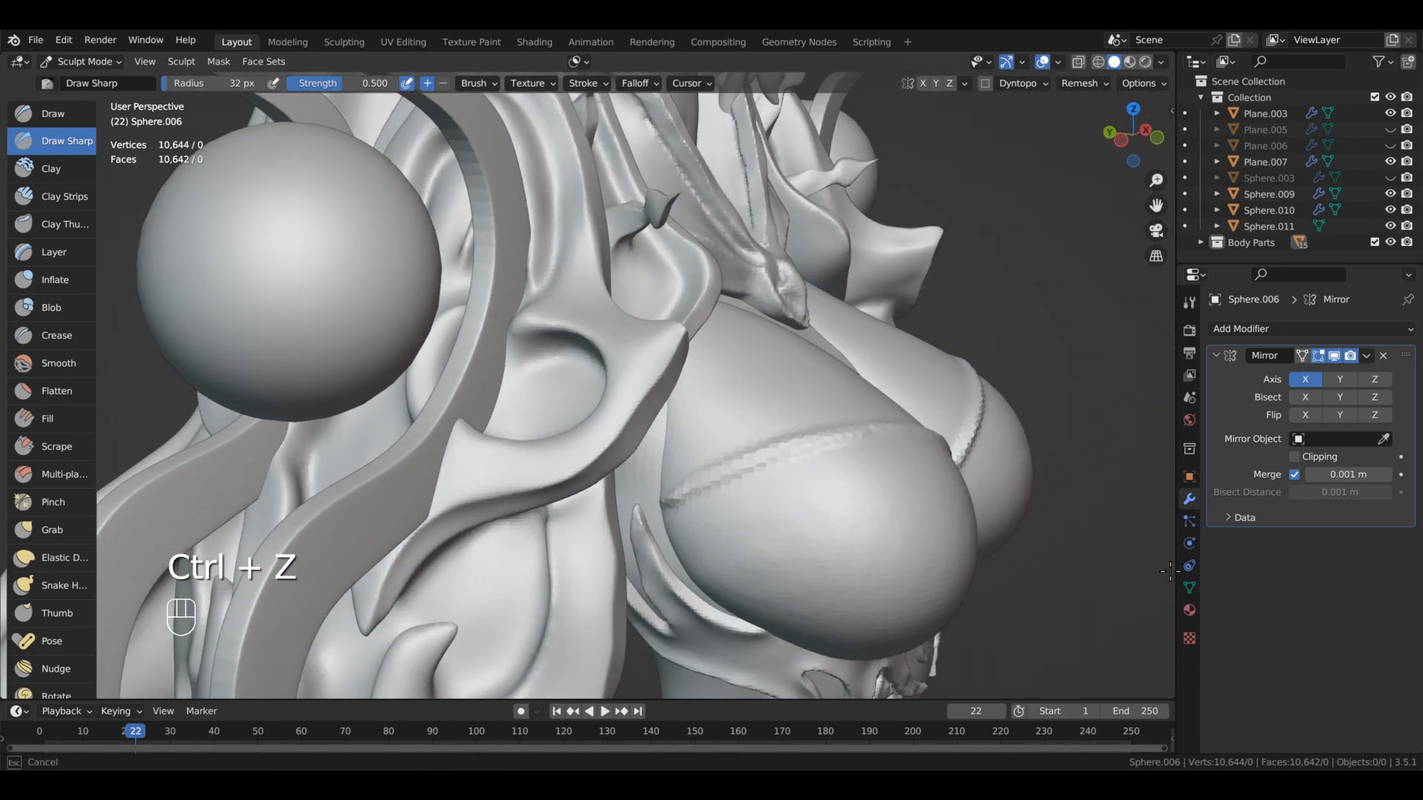
pyautogui.keyDown('alt'); pyautogui.moveTo(1178, 613); pyautogui.dragTo(1183, 621); pyautogui.keyUp('alt')
pyautogui.keyDown('alt'); pyautogui.moveTo(1180, 561); pyautogui.dragTo(1185, 612); pyautogui.keyUp('alt')
pyautogui.moveTo(1062, 559)
pyautogui.keyDown('alt'); pyautogui.keyDown('shift'); pyautogui.mouseDown()
pyautogui.moveTo(855, 514)
pyautogui.moveTo(911, 475)
pyautogui.mouseUp(); pyautogui.keyUp('shift'); pyautogui.keyUp('alt')
pyautogui.press('f')
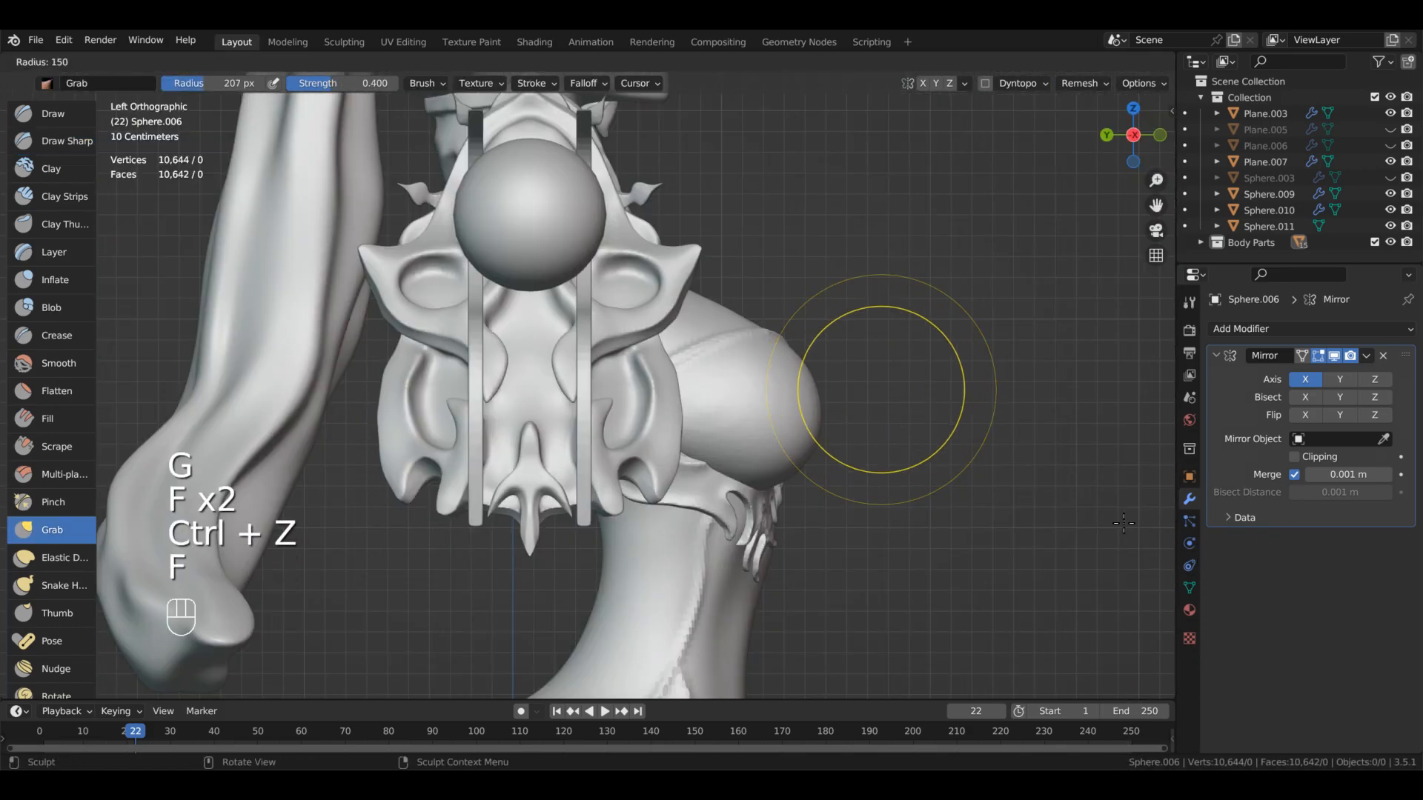
pyautogui.click(1100, 529)
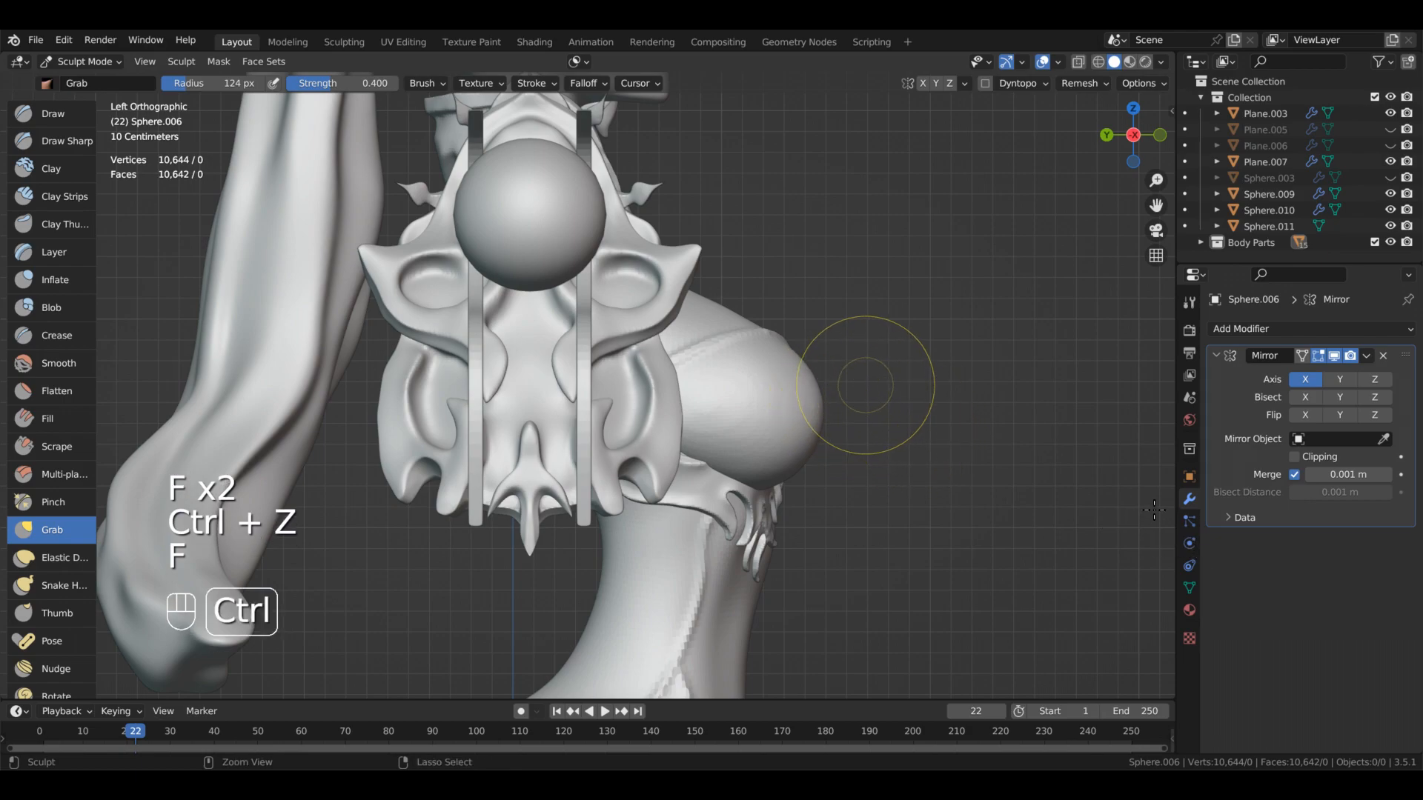
pyautogui.hotkey('ctrl', 'z')
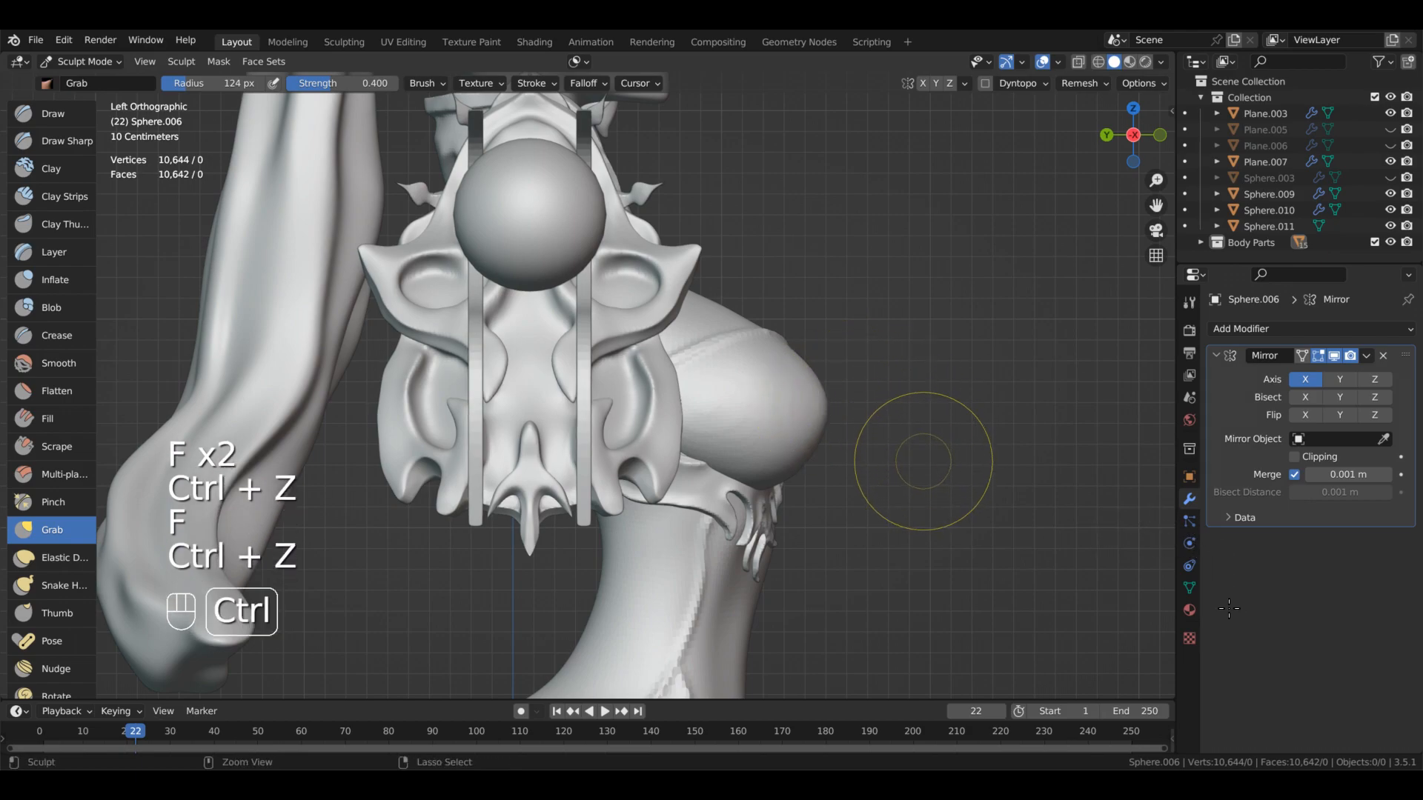
pyautogui.hotkey('ctrl', 'z')
# - Try adjusting the breast's contour with the Grab brush reduced to an 82 px radius and undo the last two changes
pyautogui.press('f')
pyautogui.click(1090, 528)
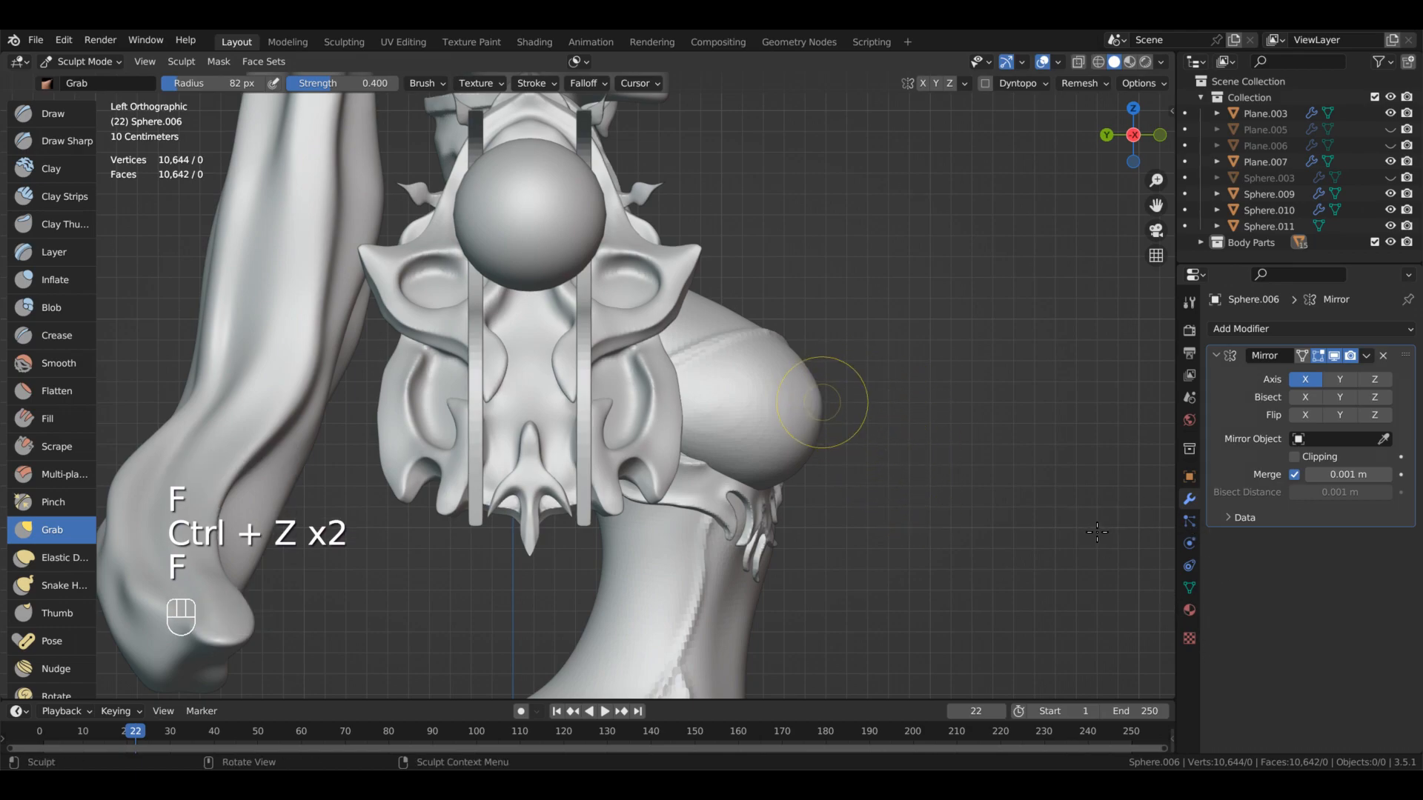
pyautogui.keyDown('alt'); pyautogui.moveTo(867, 452); pyautogui.dragTo(1119, 670, button='middle'); pyautogui.keyUp('alt')
pyautogui.hotkey('ctrl', 'z')
pyautogui.hotkey('ctrl', 'z')
# - Examine the breast shape and the bodysuit seams on the torso and hips from the side and front
pyautogui.keyDown('alt'); pyautogui.moveTo(851, 588); pyautogui.dragTo(1147, 590, button='middle'); pyautogui.keyUp('alt')
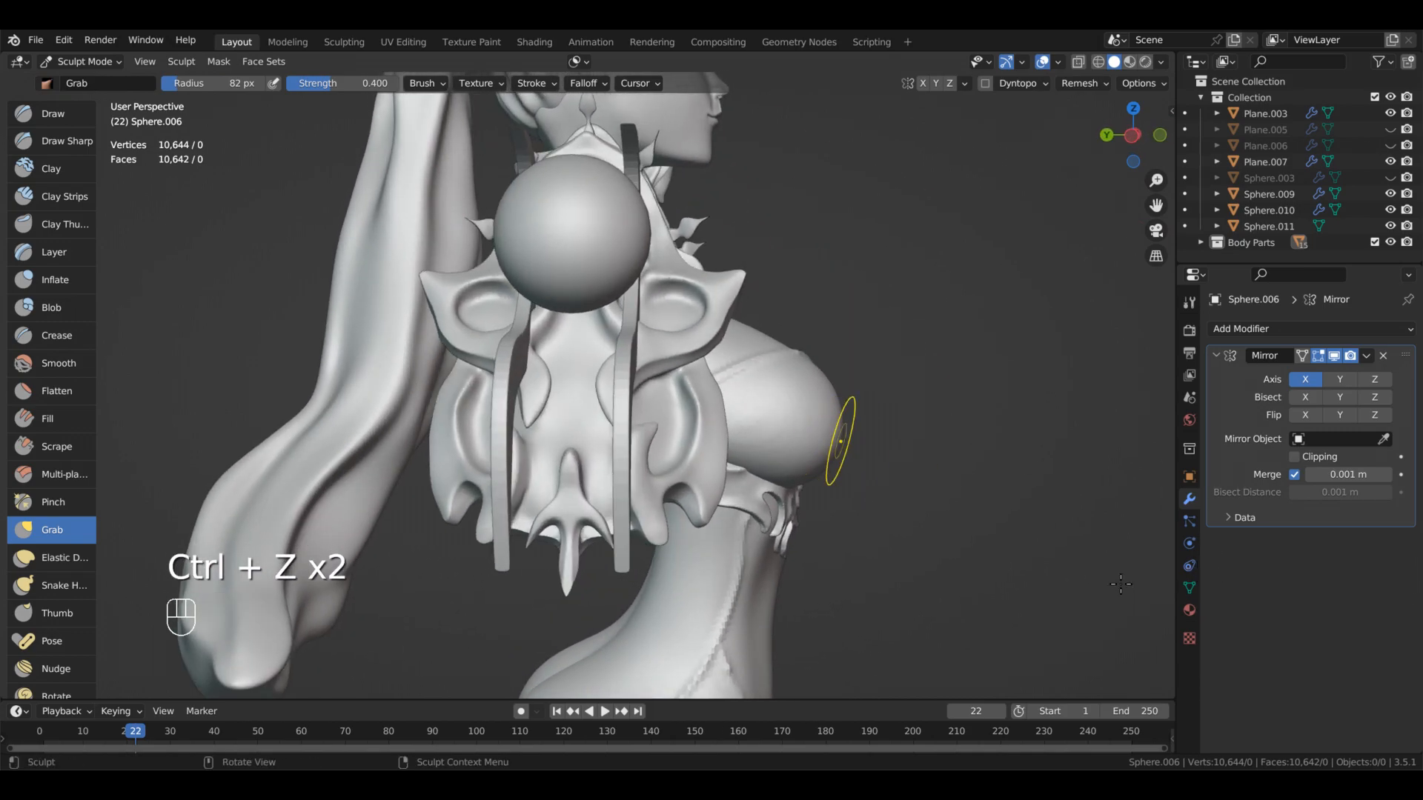
pyautogui.keyDown('ctrl'); pyautogui.keyDown('alt'); pyautogui.moveTo(1116, 586); pyautogui.dragTo(1144, 593, button='middle'); pyautogui.keyUp('alt'); pyautogui.keyUp('ctrl')
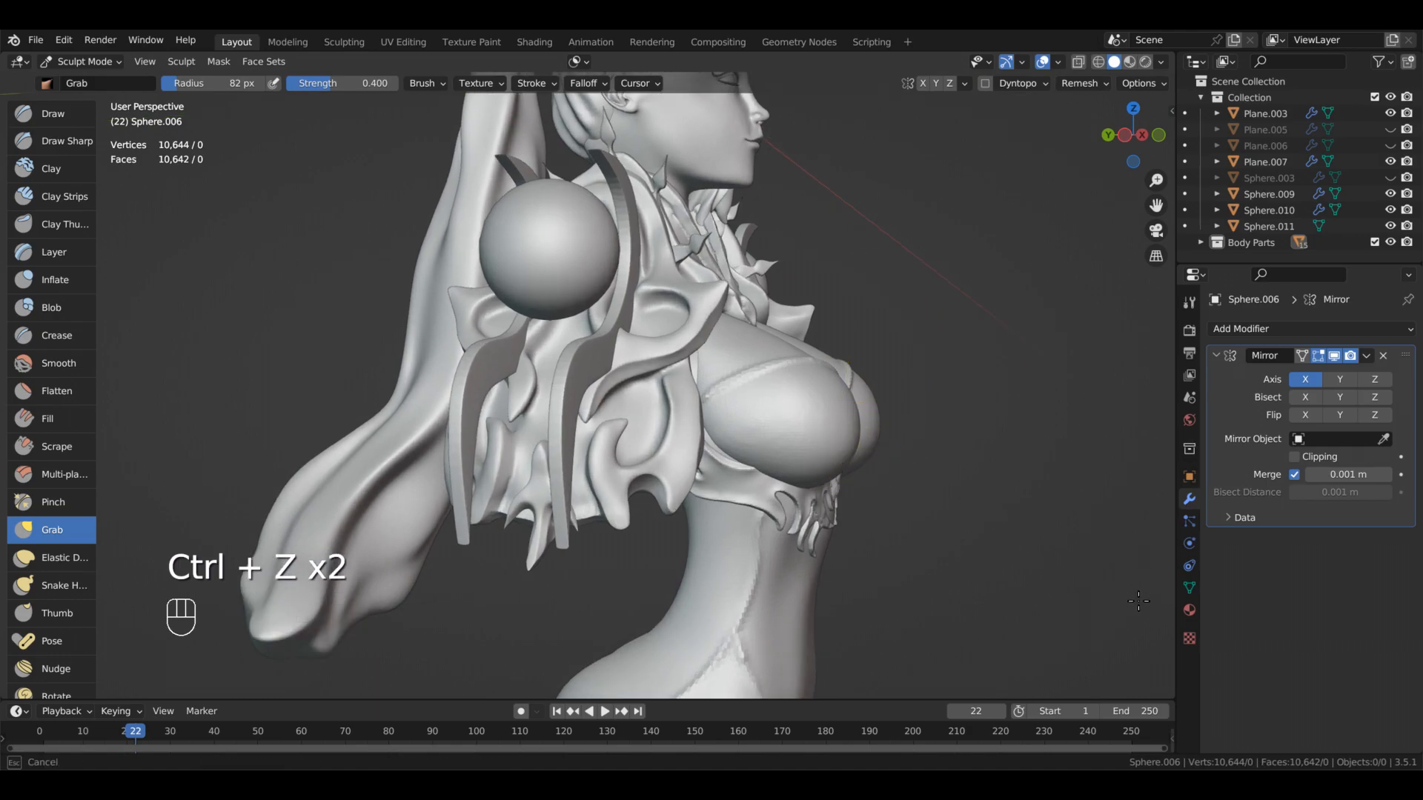
pyautogui.keyDown('alt'); pyautogui.moveTo(1126, 695); pyautogui.dragTo(881, 387, button='middle'); pyautogui.keyUp('alt')
pyautogui.keyDown('ctrl'); pyautogui.keyDown('alt'); pyautogui.moveTo(1171, 502); pyautogui.dragTo(1007, 558, button='middle'); pyautogui.keyUp('alt'); pyautogui.keyUp('ctrl')
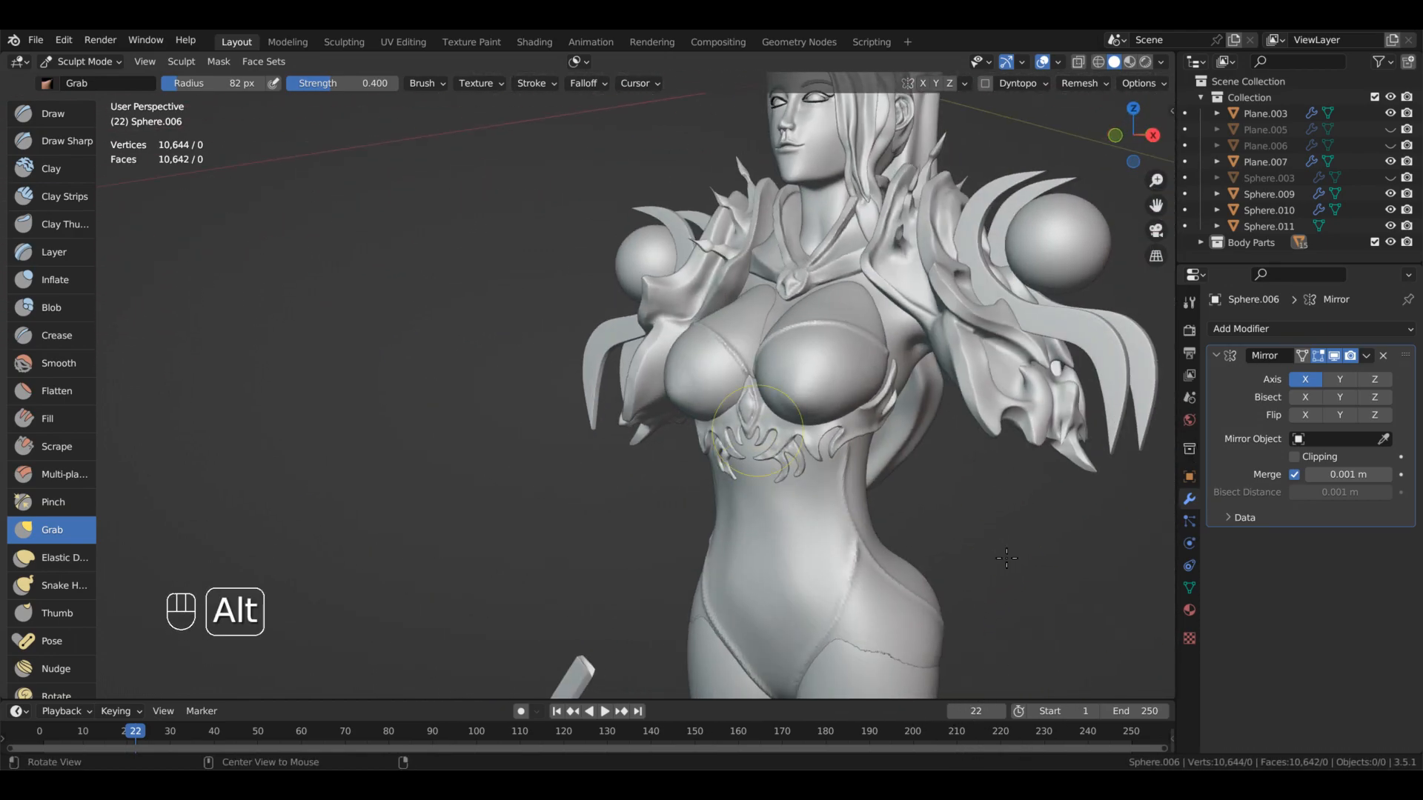
pyautogui.keyDown('alt'); pyautogui.keyDown('shift'); pyautogui.moveTo(975, 626); pyautogui.dragTo(1133, 474, button='middle'); pyautogui.keyUp('shift'); pyautogui.keyUp('alt')
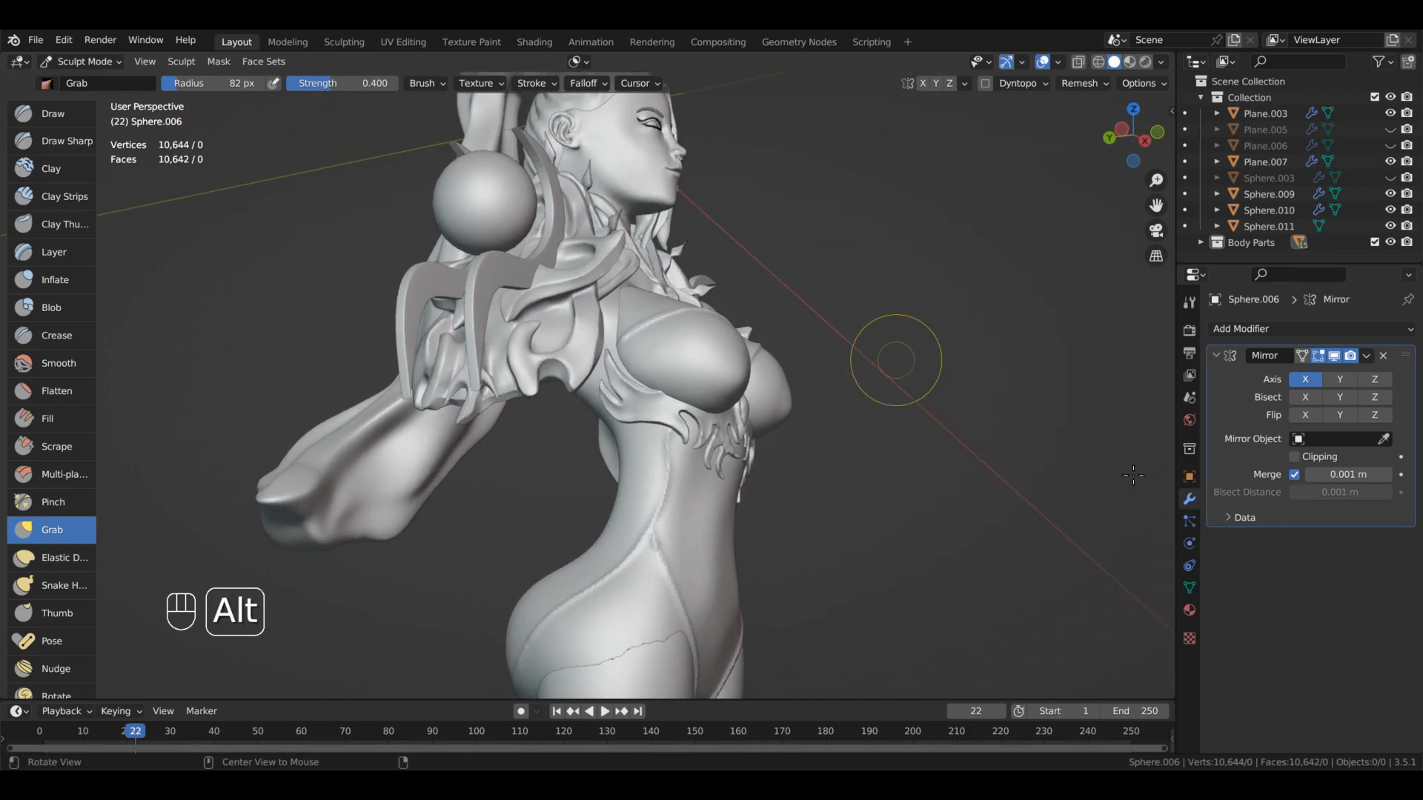
pyautogui.keyDown('alt'); pyautogui.moveTo(944, 505); pyautogui.dragTo(915, 552, button='middle'); pyautogui.keyUp('alt')
pyautogui.keyDown('alt'); pyautogui.moveTo(952, 650); pyautogui.dragTo(1059, 640, button='middle'); pyautogui.keyUp('alt')
pyautogui.keyDown('ctrl'); pyautogui.keyDown('alt'); pyautogui.moveTo(795, 457); pyautogui.dragTo(820, 330, button='middle'); pyautogui.keyUp('alt'); pyautogui.keyUp('ctrl')
# - Delete all linked faces of the character's left leg in Edit Mode and return to Object Mode
pyautogui.keyDown('alt'); pyautogui.keyDown('shift'); pyautogui.moveTo(1030, 533); pyautogui.dragTo(1033, 629, button='middle'); pyautogui.keyUp('shift'); pyautogui.keyUp('alt')
pyautogui.hotkey('ctrl', 'Tab')
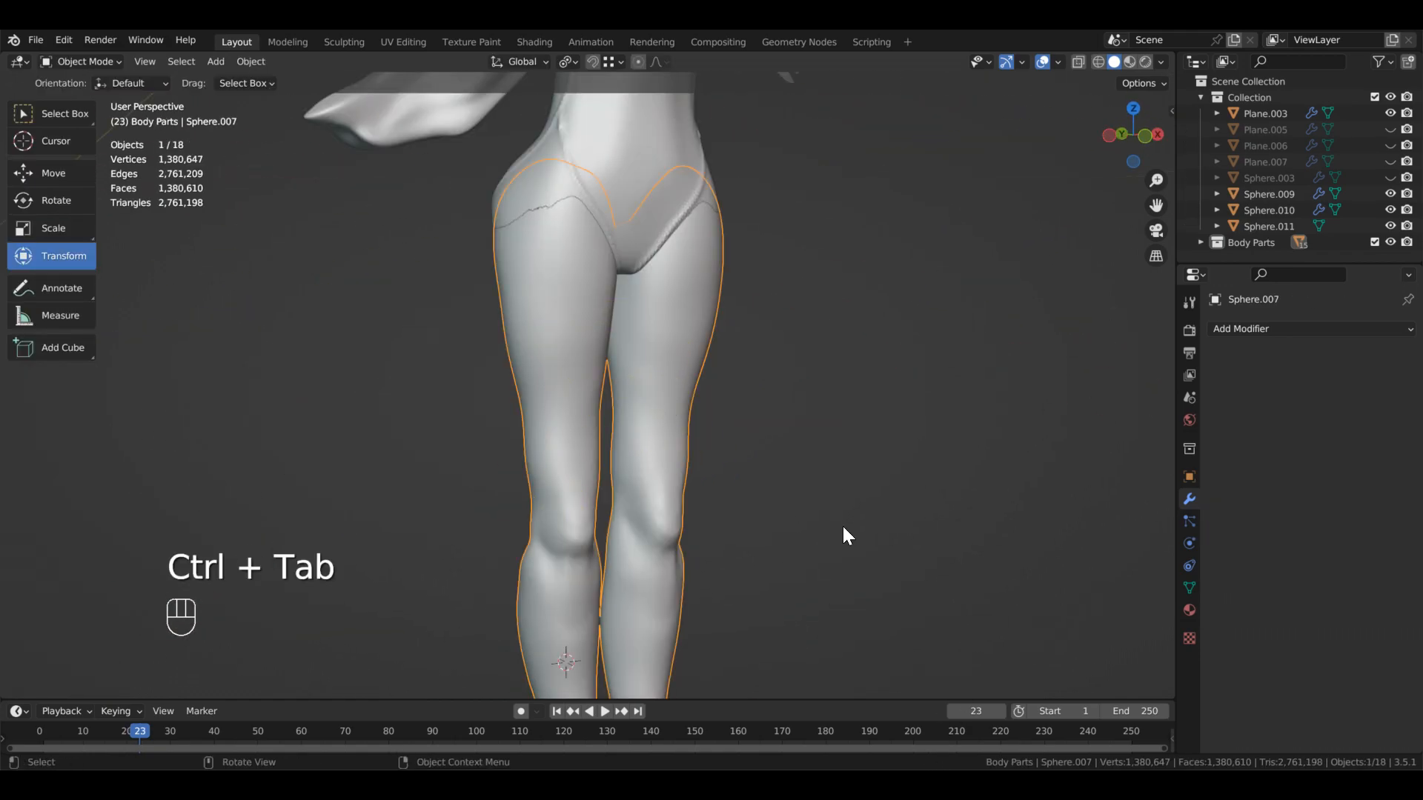
pyautogui.press('Tab')
pyautogui.press('3')
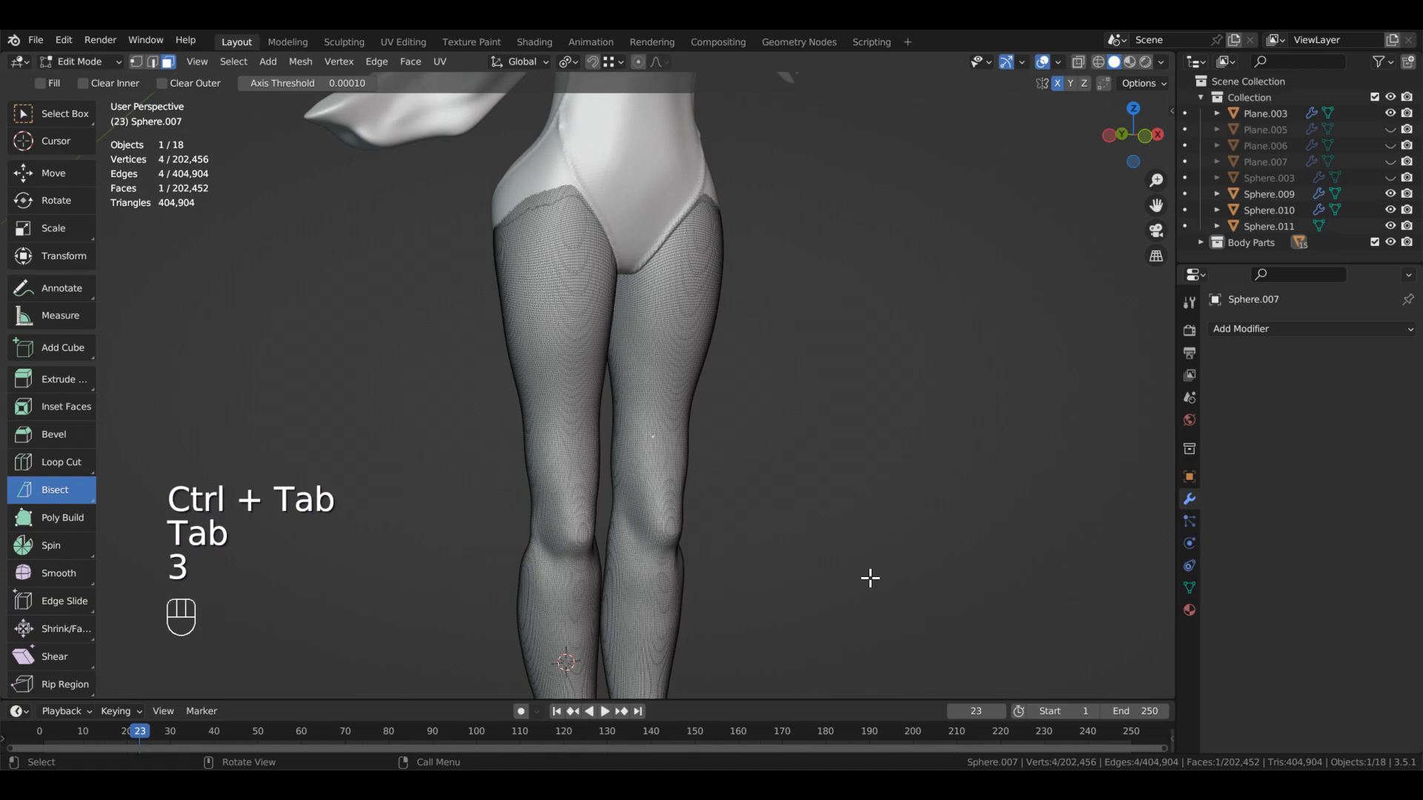
pyautogui.press('l')
pyautogui.press('x')
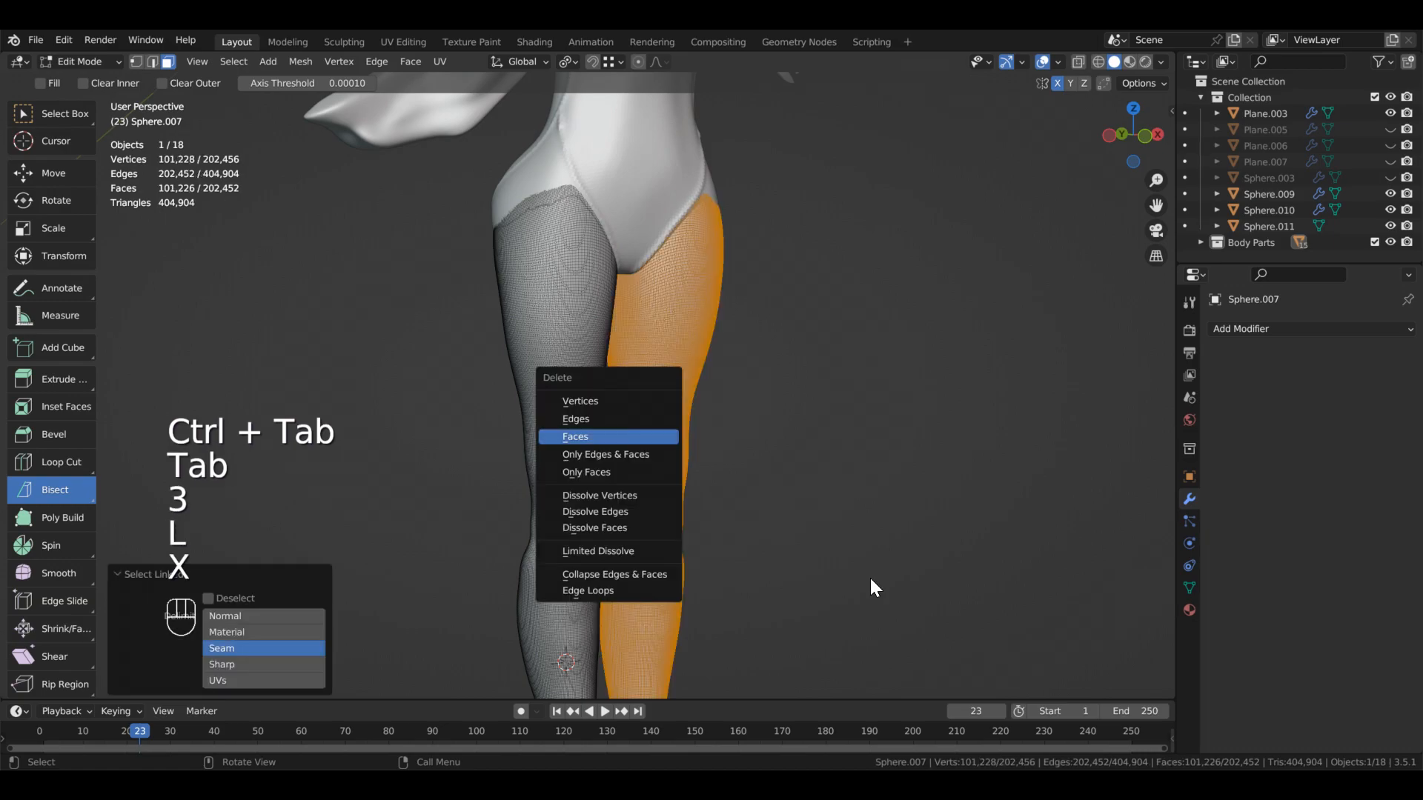
pyautogui.press('Return')
pyautogui.scroll(-5, 869, 581)
pyautogui.scroll(5, 853, 597)
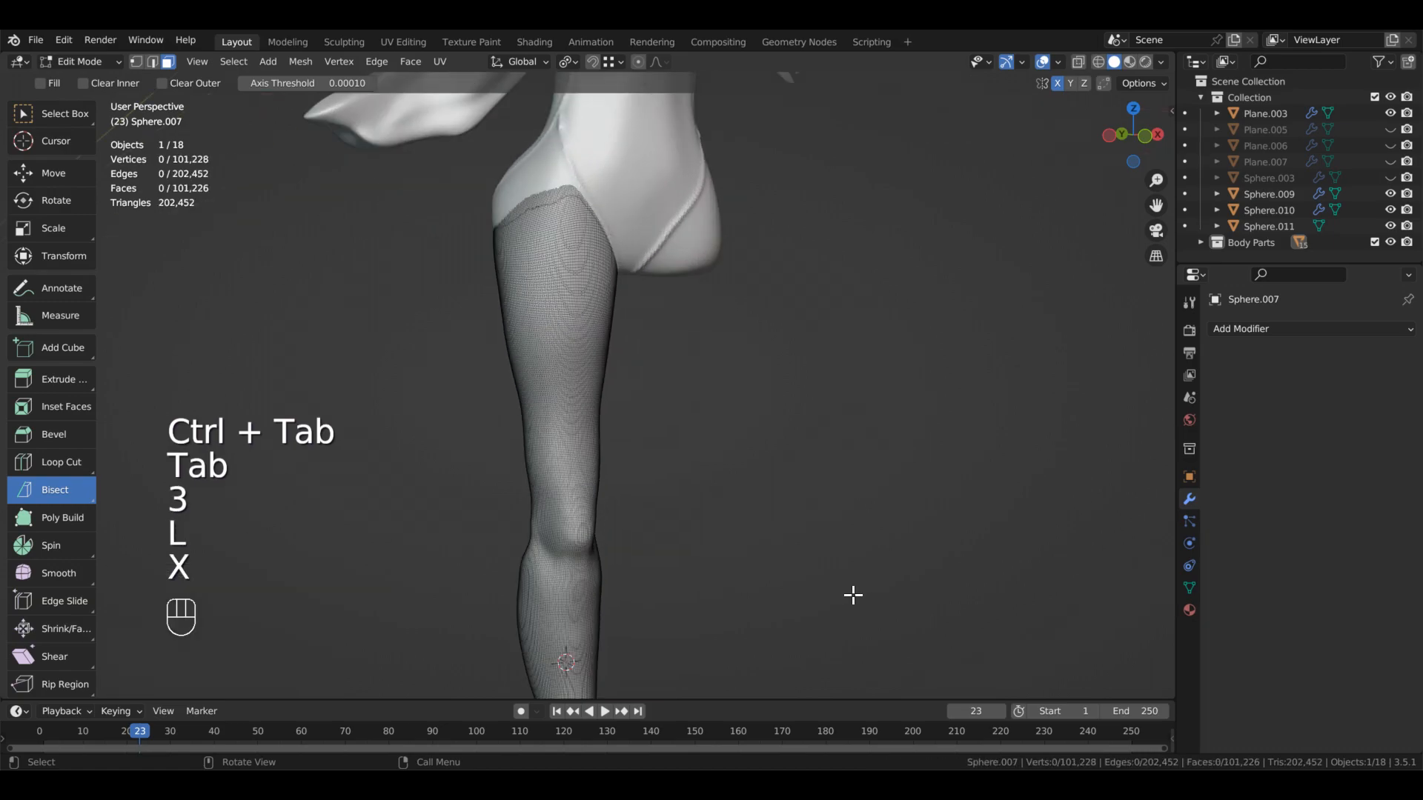
pyautogui.press('Tab')
# - Examine the remaining leg from the hip down to the heeled shoe
pyautogui.scroll(-5, 852, 593)
pyautogui.keyDown('shift'); pyautogui.moveTo(841, 602); pyautogui.dragTo(862, 523, button='middle'); pyautogui.keyUp('shift')
pyautogui.scroll(5, 849, 498)
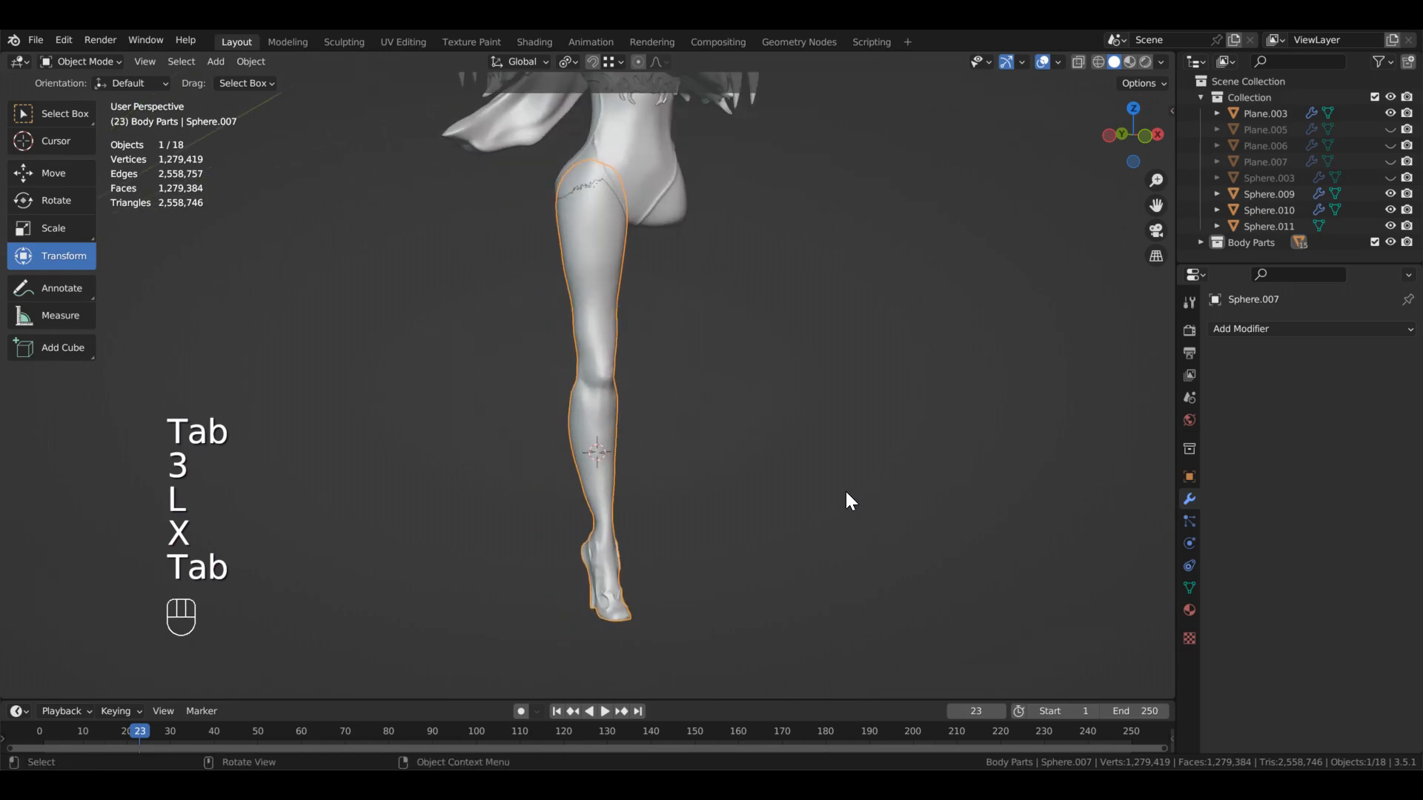
pyautogui.scroll(-4, 834, 482)
pyautogui.keyDown('shift'); pyautogui.moveTo(827, 468); pyautogui.dragTo(756, 509, button='middle'); pyautogui.keyUp('shift')
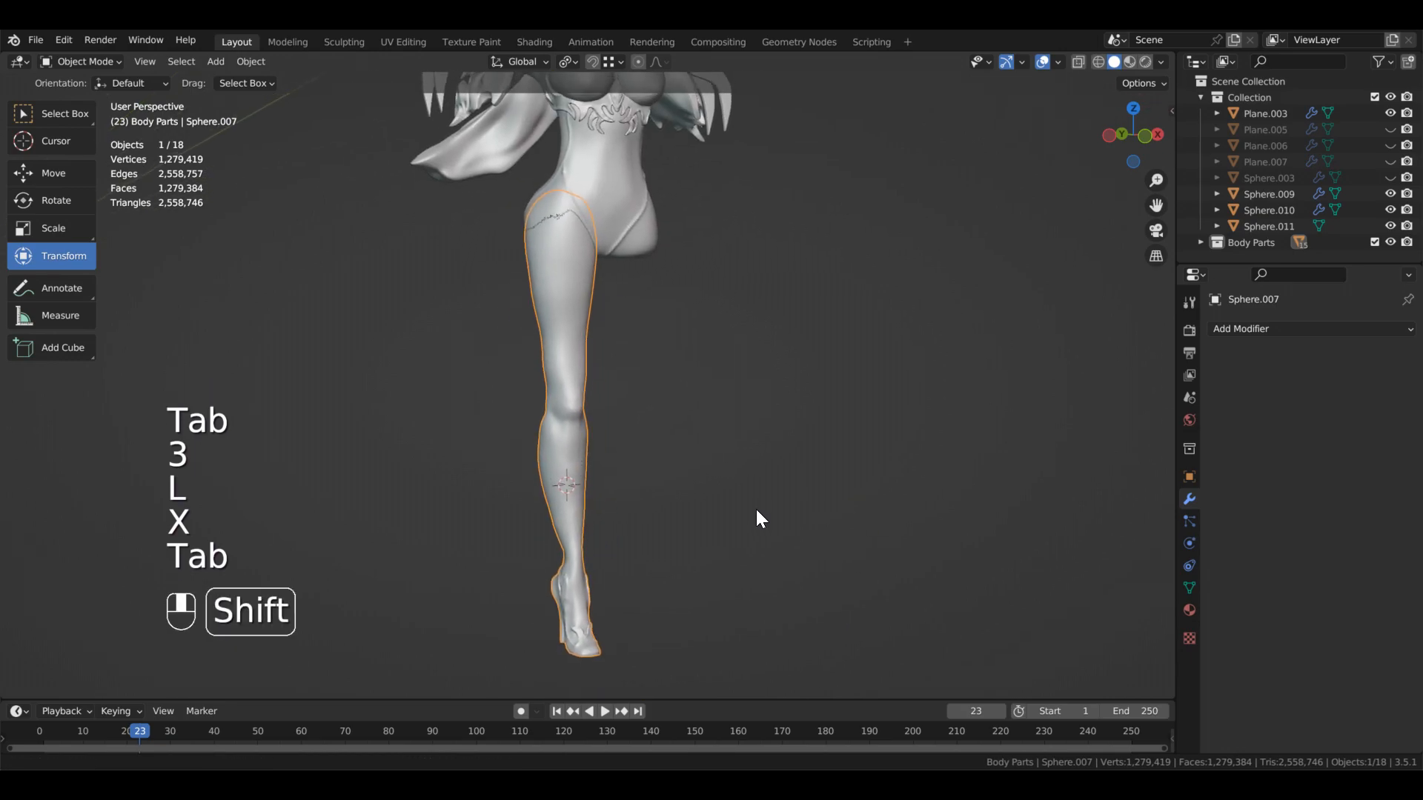
pyautogui.scroll(2, 755, 510)
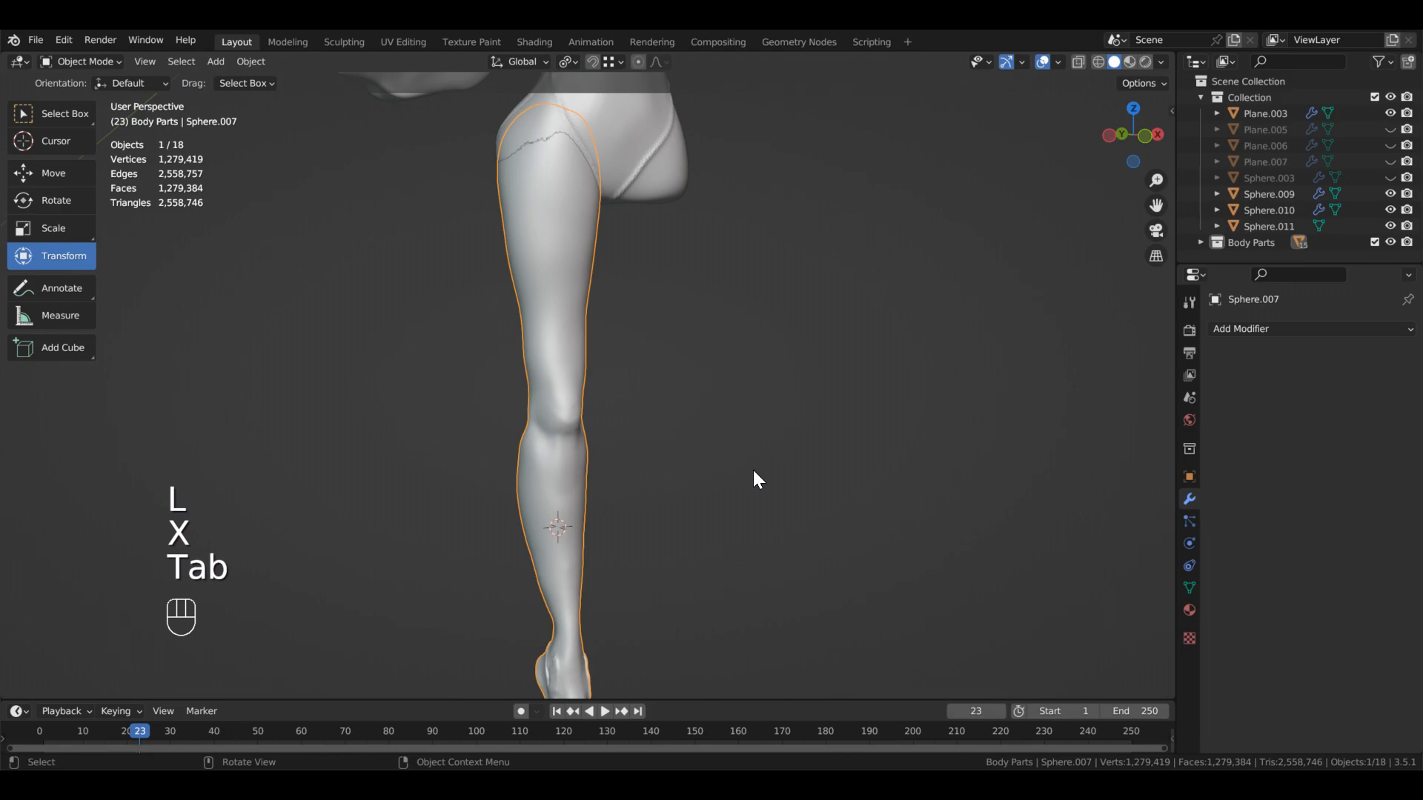
pyautogui.scroll(-3, 749, 460)
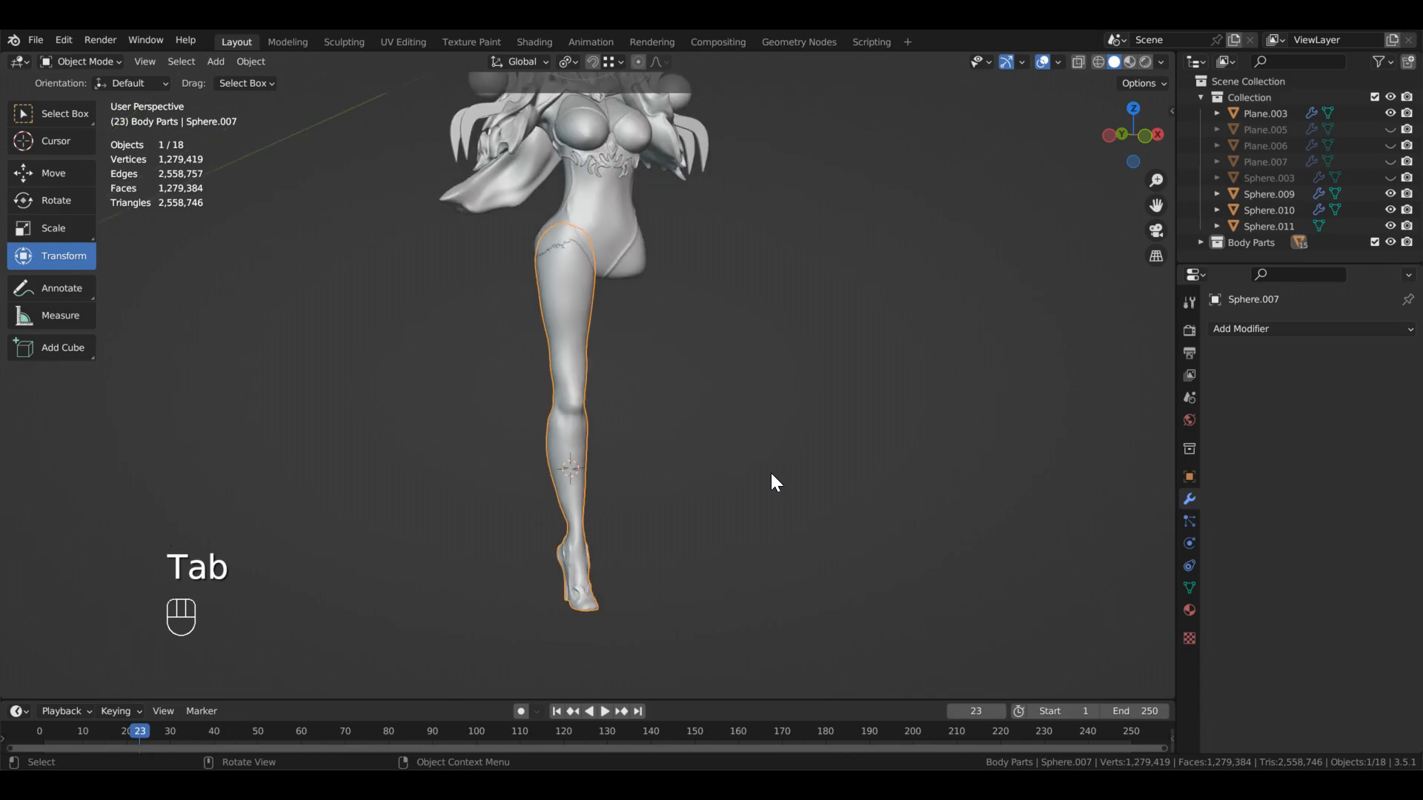
pyautogui.scroll(3, 767, 498)
pyautogui.keyDown('shift'); pyautogui.moveTo(767, 498); pyautogui.dragTo(794, 552, button='middle'); pyautogui.keyUp('shift')
pyautogui.scroll(2, 797, 505)
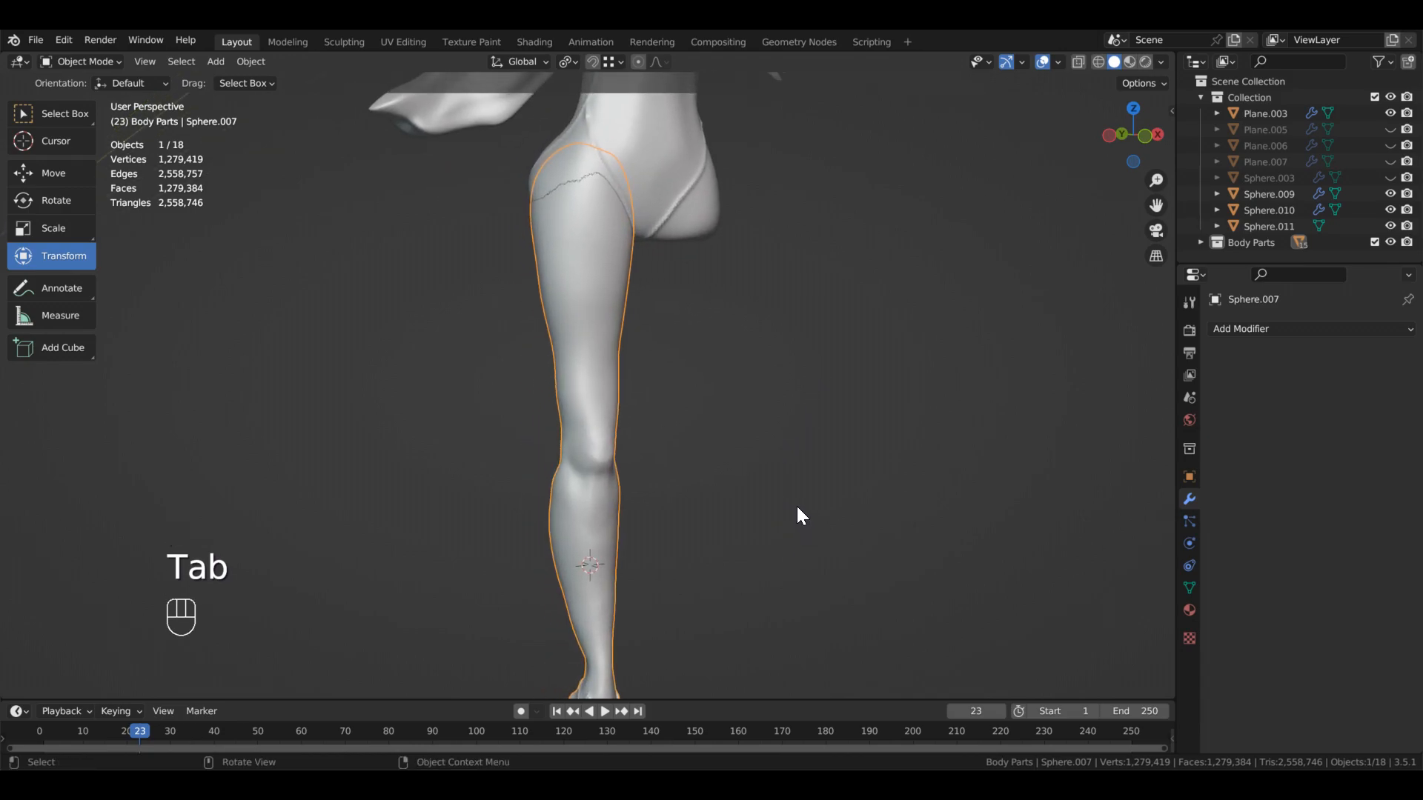
# - Apply all transforms to the remaining leg and set its origin to its geometry
pyautogui.hotkey('ctrl', 'Tab')
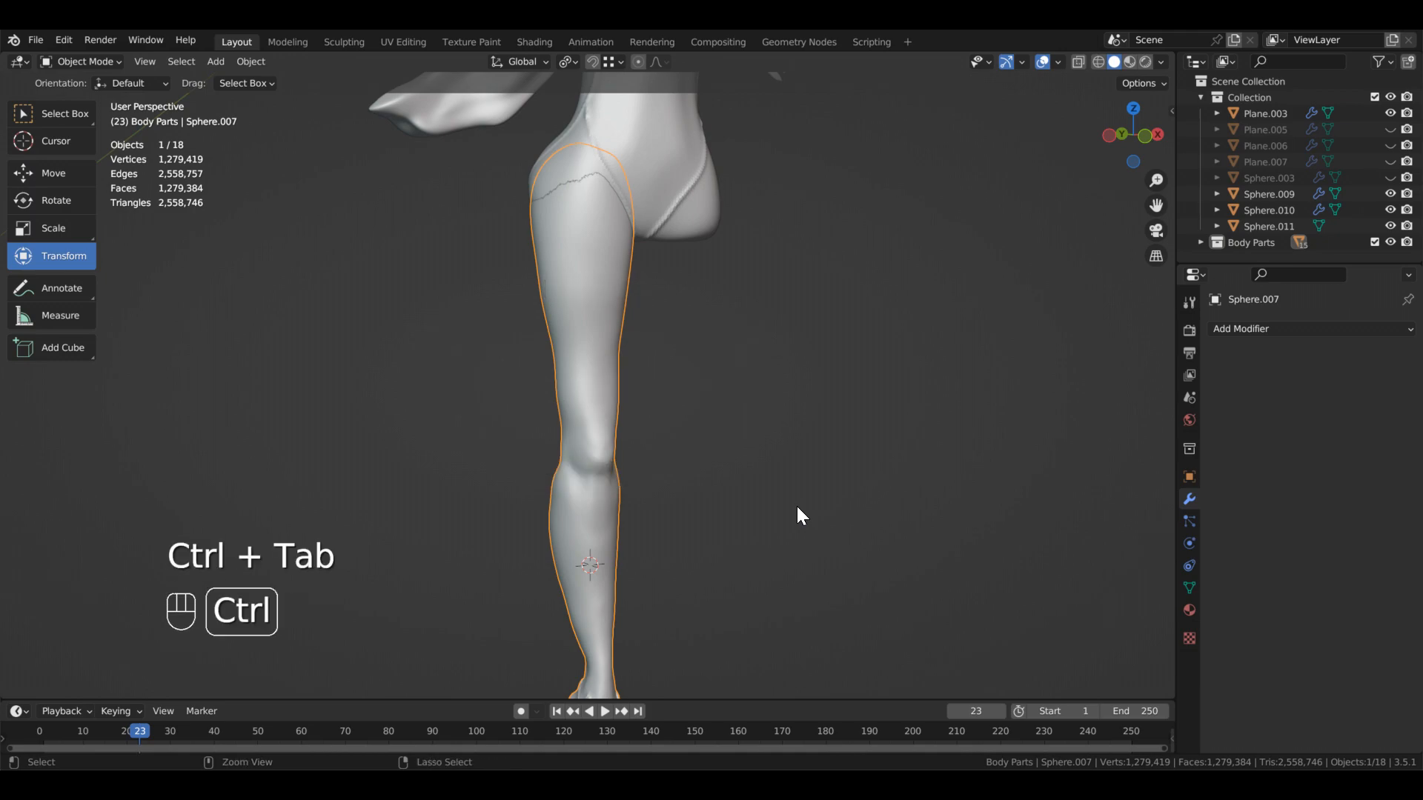
pyautogui.hotkey('ctrl', 'a')
pyautogui.press('Return')
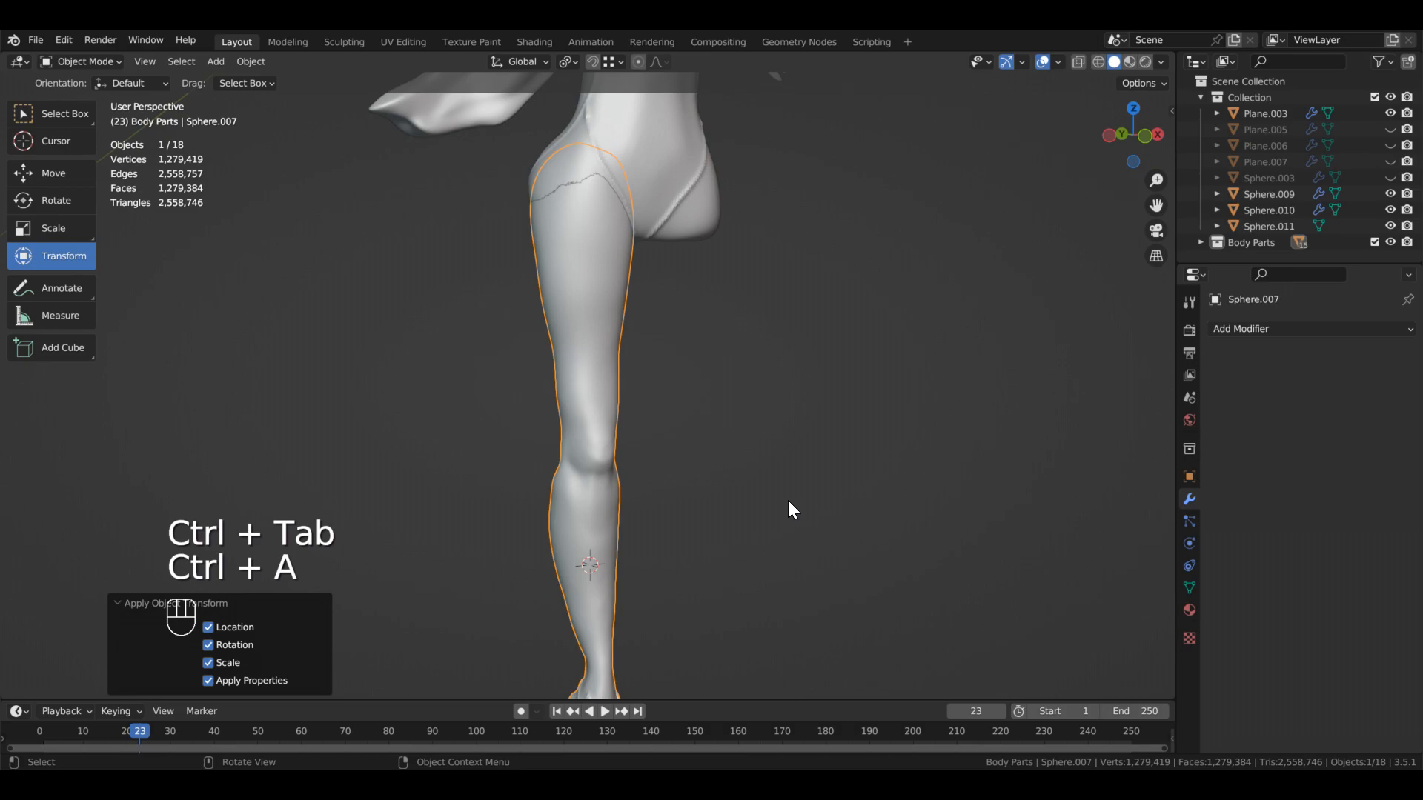
pyautogui.rightClick(788, 500)
pyautogui.click(658, 395)
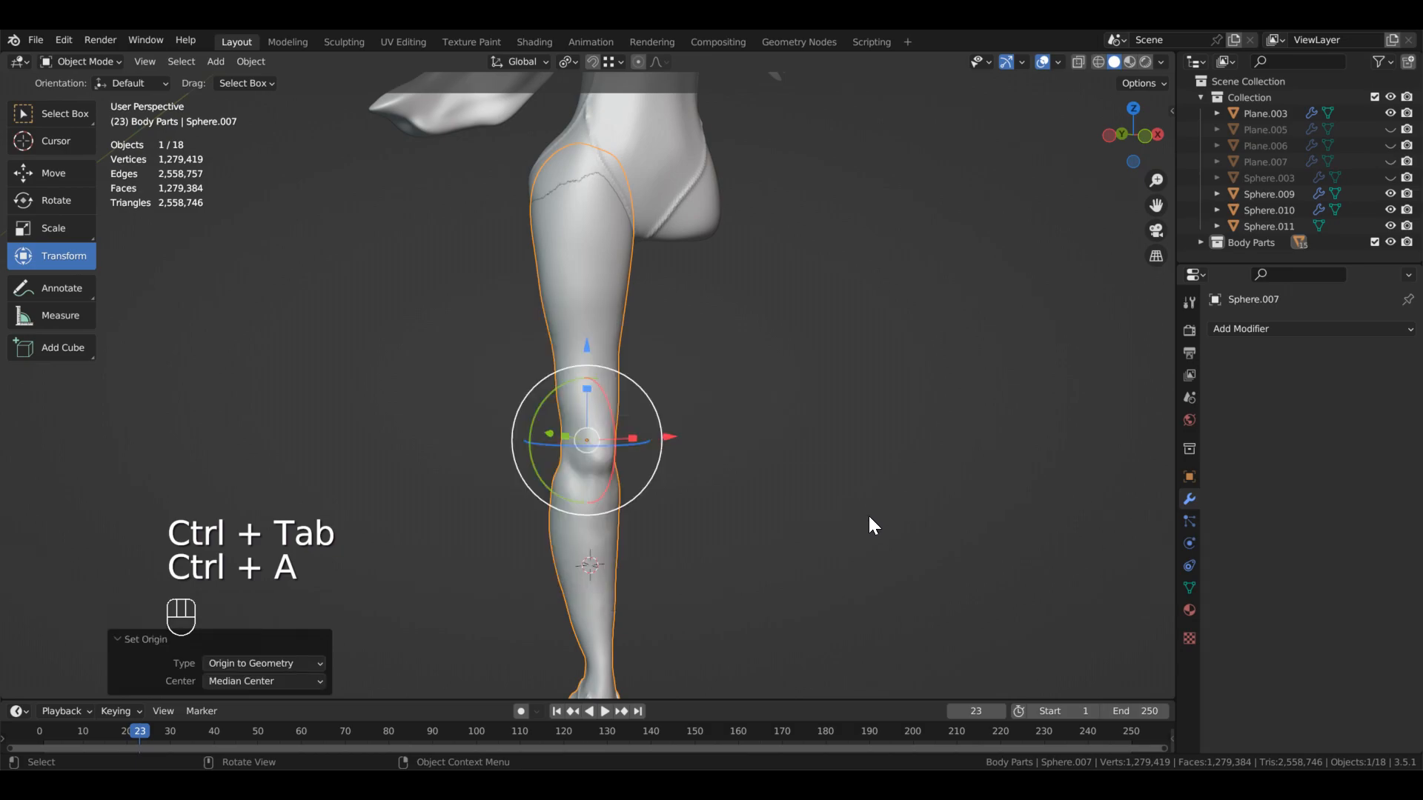
# - Snap the 3D cursor to the selected leg's origin, keeping the leg selected
pyautogui.hotkey('shift', 's')
pyautogui.click(619, 483)
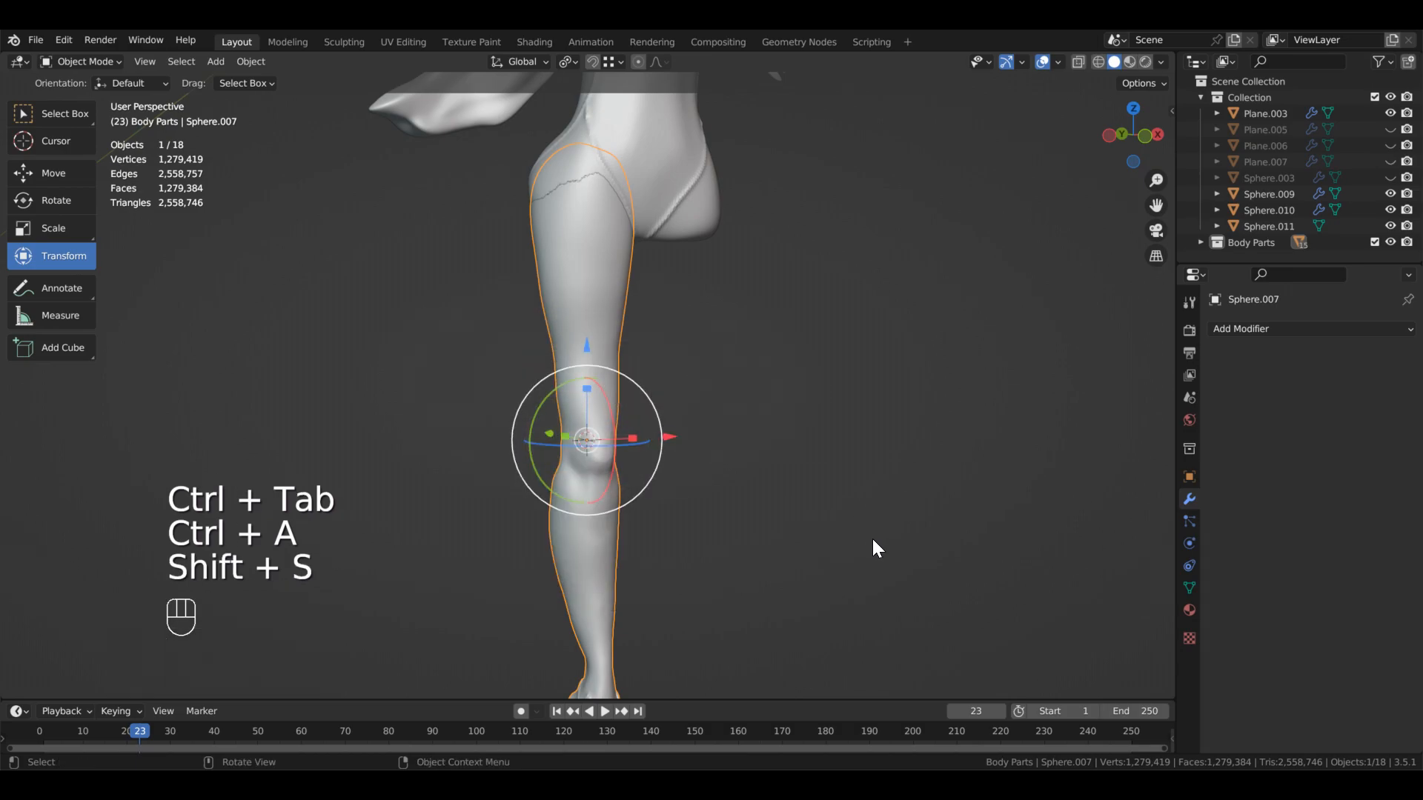
pyautogui.keyDown('shift'); pyautogui.moveTo(873, 539); pyautogui.dragTo(888, 461, button='middle'); pyautogui.keyUp('shift')
pyautogui.click(895, 501)
pyautogui.scroll(3, 825, 510)
pyautogui.scroll(-4, 826, 510)
pyautogui.moveTo(818, 517)
pyautogui.mouseDown(button='middle')
pyautogui.moveTo(723, 519)
pyautogui.moveTo(813, 515)
pyautogui.mouseUp(button='middle')
pyautogui.hotkey('ctrl', 'z')
pyautogui.scroll(4, 808, 505)
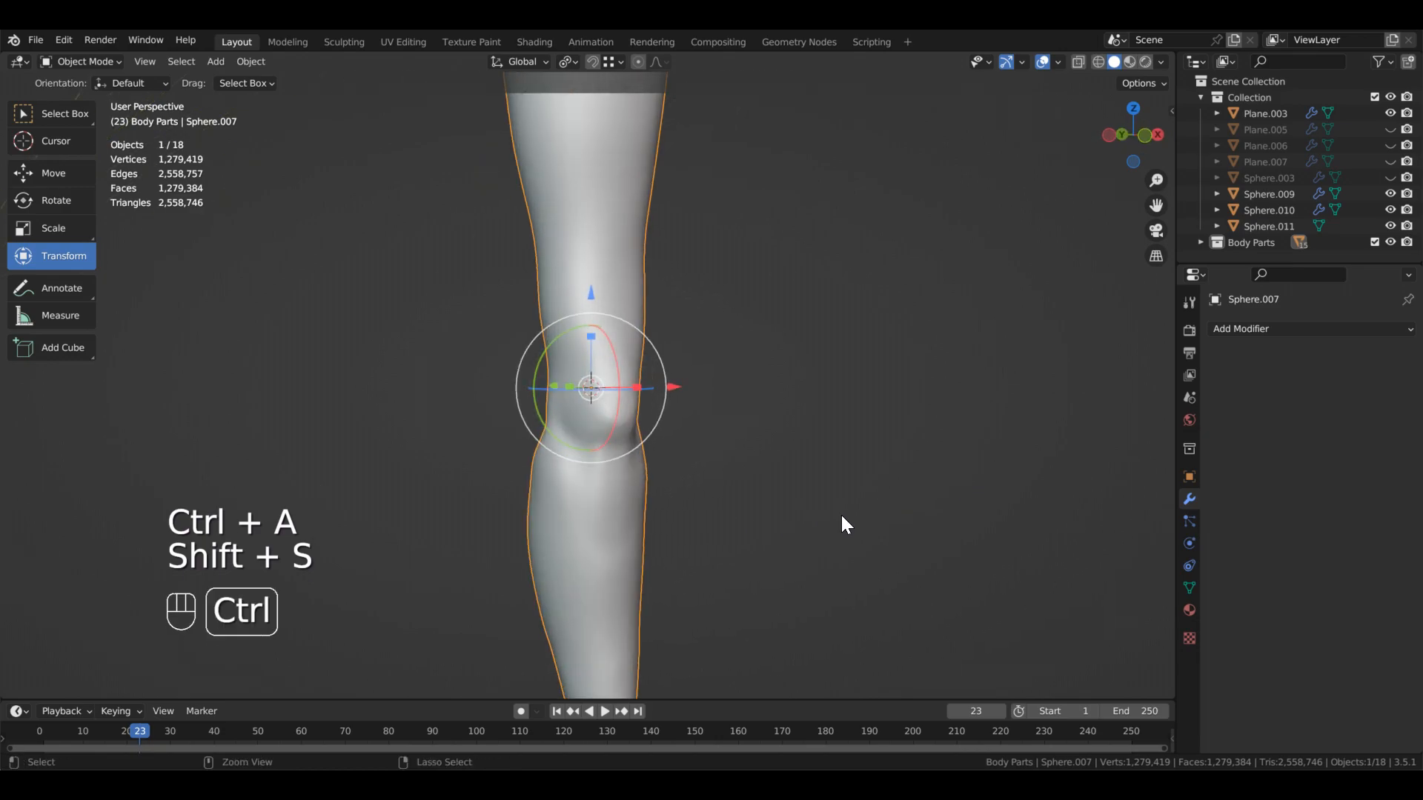
# - Switch the leg to Sculpt Mode and enable mirror symmetry on the Y axis in addition to X
pyautogui.hotkey('ctrl', 'Tab')
pyautogui.click(629, 483)
pyautogui.scroll(-5, 838, 541)
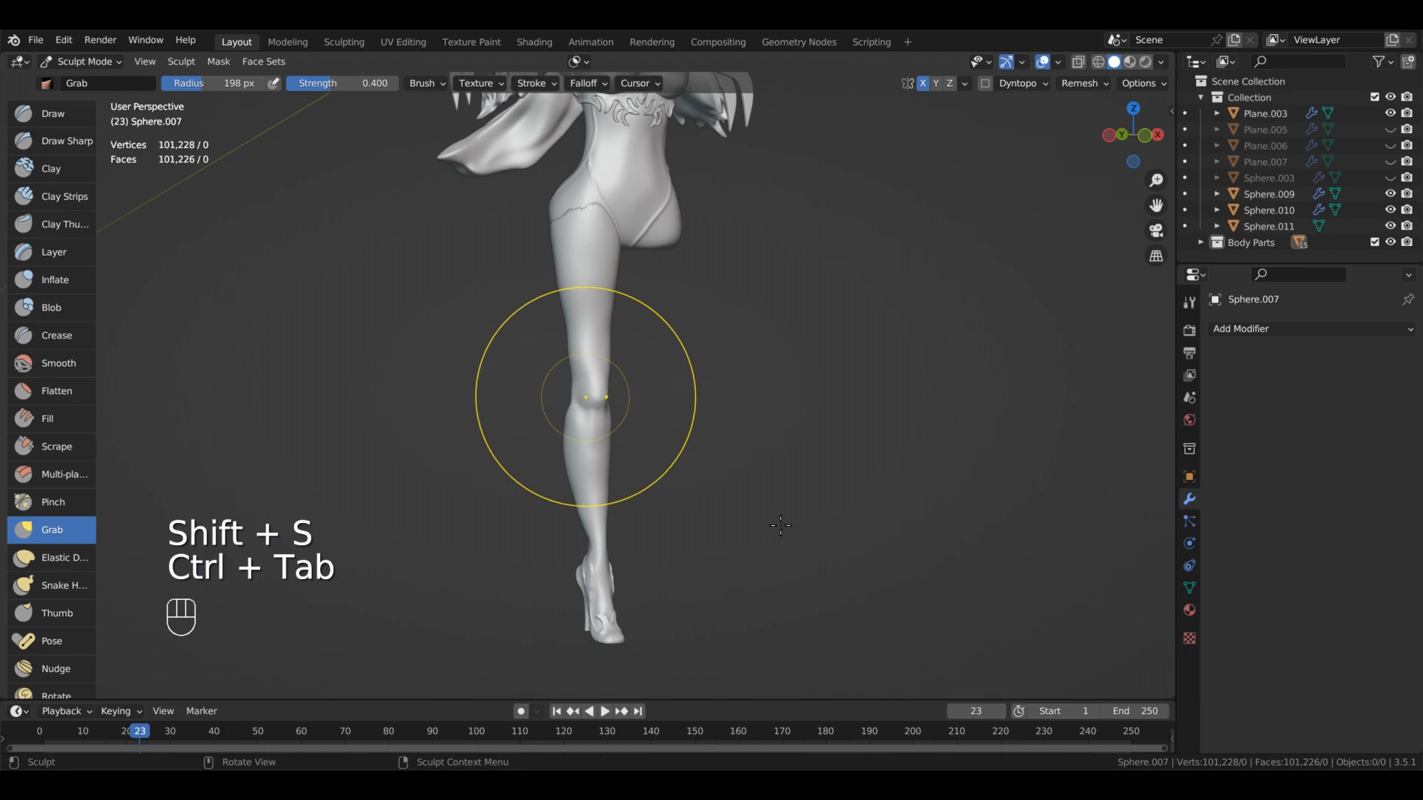
pyautogui.scroll(4, 571, 411)
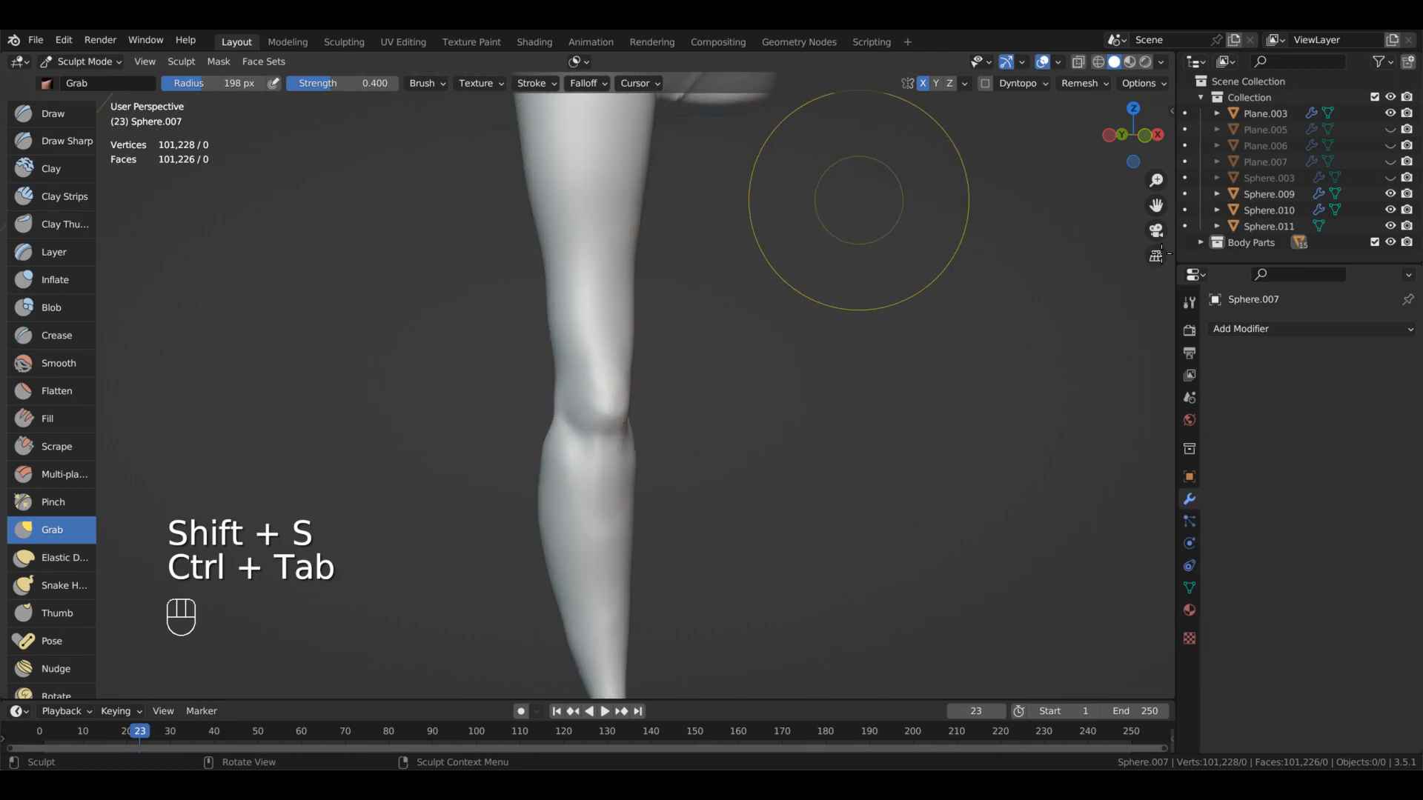
pyautogui.click(964, 83)
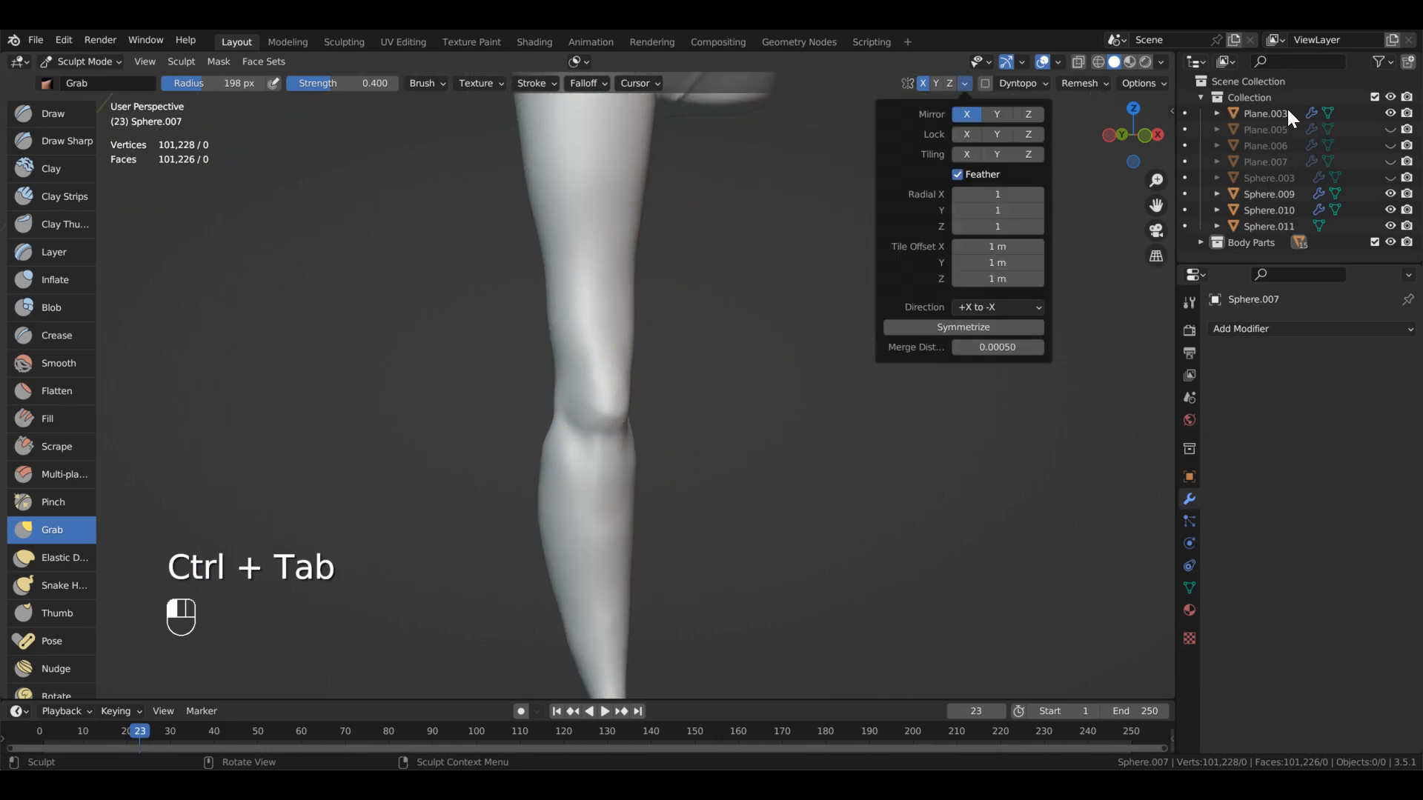
pyautogui.click(1003, 307)
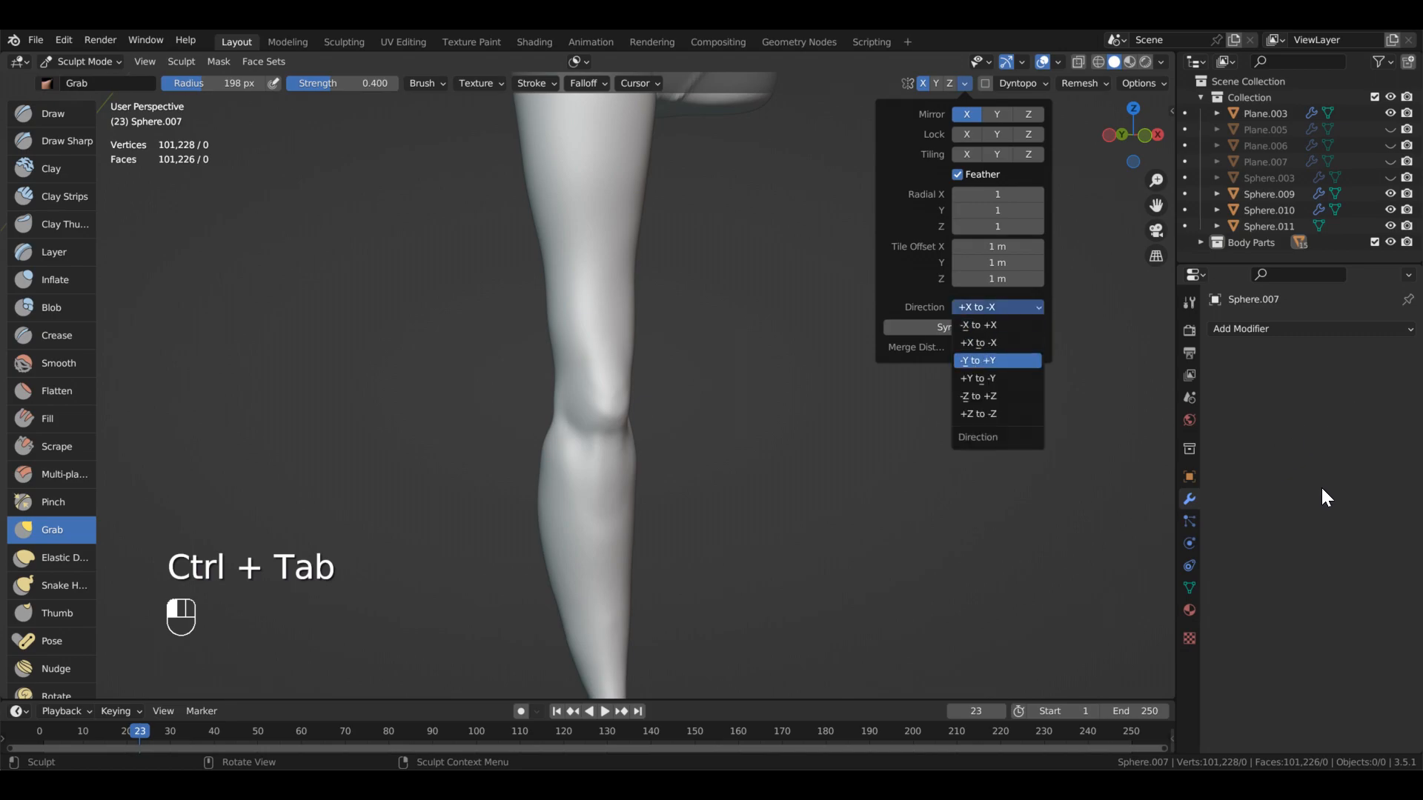
pyautogui.moveTo(546, 603); pyautogui.dragTo(787, 582, button='middle')
pyautogui.scroll(5, 787, 592)
pyautogui.moveTo(592, 454)
pyautogui.keyDown('shift'); pyautogui.mouseDown(button='middle')
pyautogui.moveTo(632, 292)
pyautogui.moveTo(610, 568)
pyautogui.mouseUp(button='middle'); pyautogui.keyUp('shift')
pyautogui.scroll(-3, 623, 300)
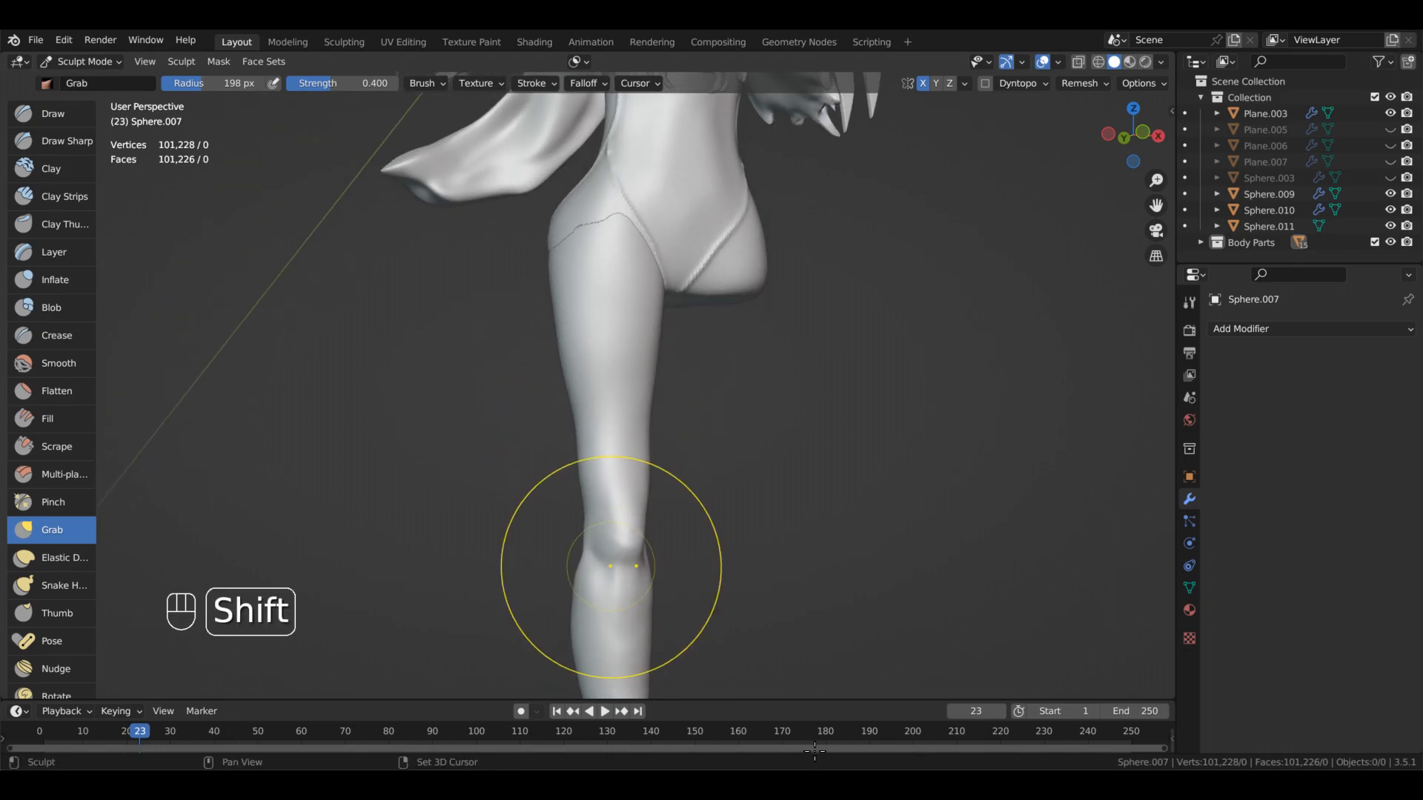
pyautogui.moveTo(610, 400)
pyautogui.mouseDown(button='middle')
pyautogui.moveTo(672, 388)
pyautogui.moveTo(608, 401)
pyautogui.moveTo(627, 381)
pyautogui.moveTo(631, 426)
pyautogui.mouseUp(button='middle')
pyautogui.scroll(3, 643, 351)
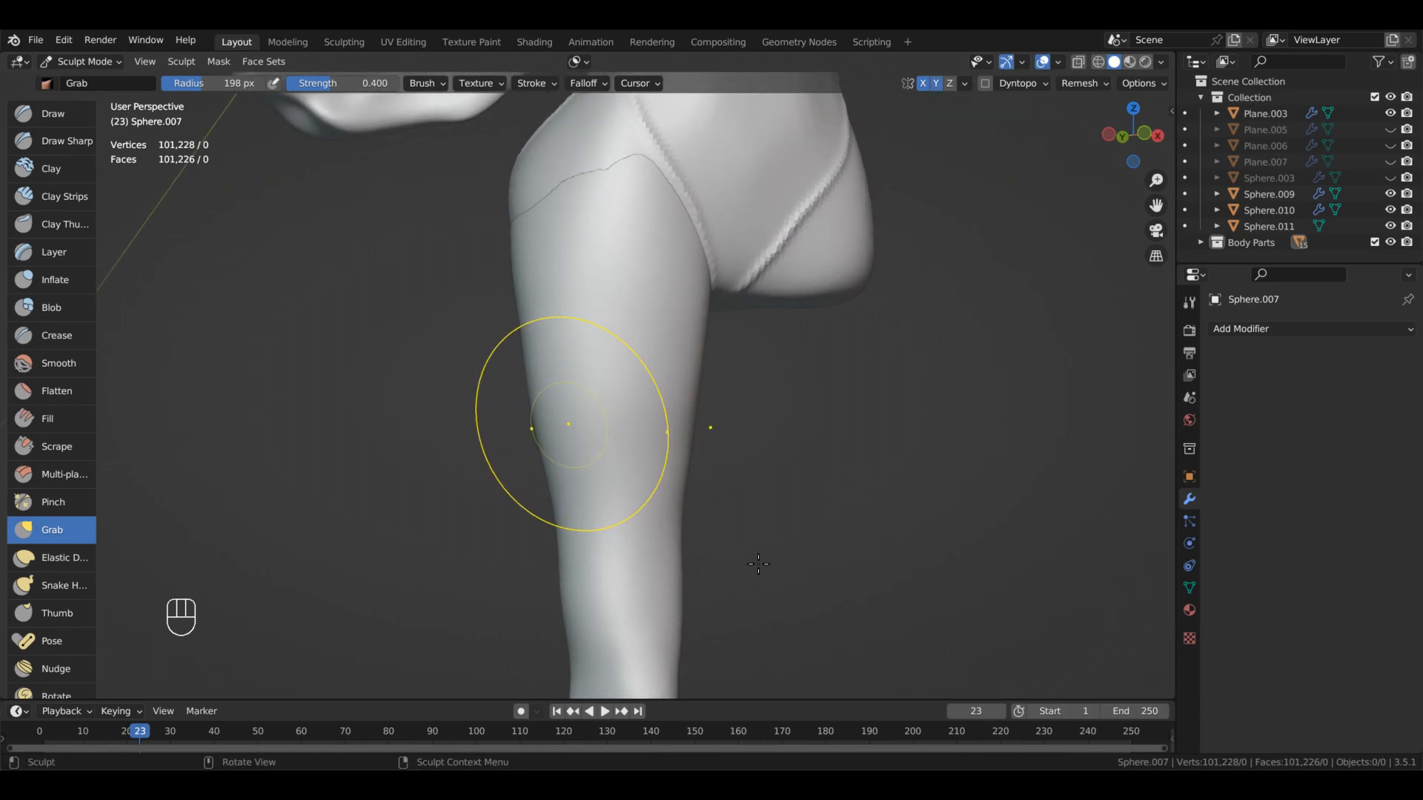
pyautogui.moveTo(742, 570); pyautogui.dragTo(732, 576, button='middle')
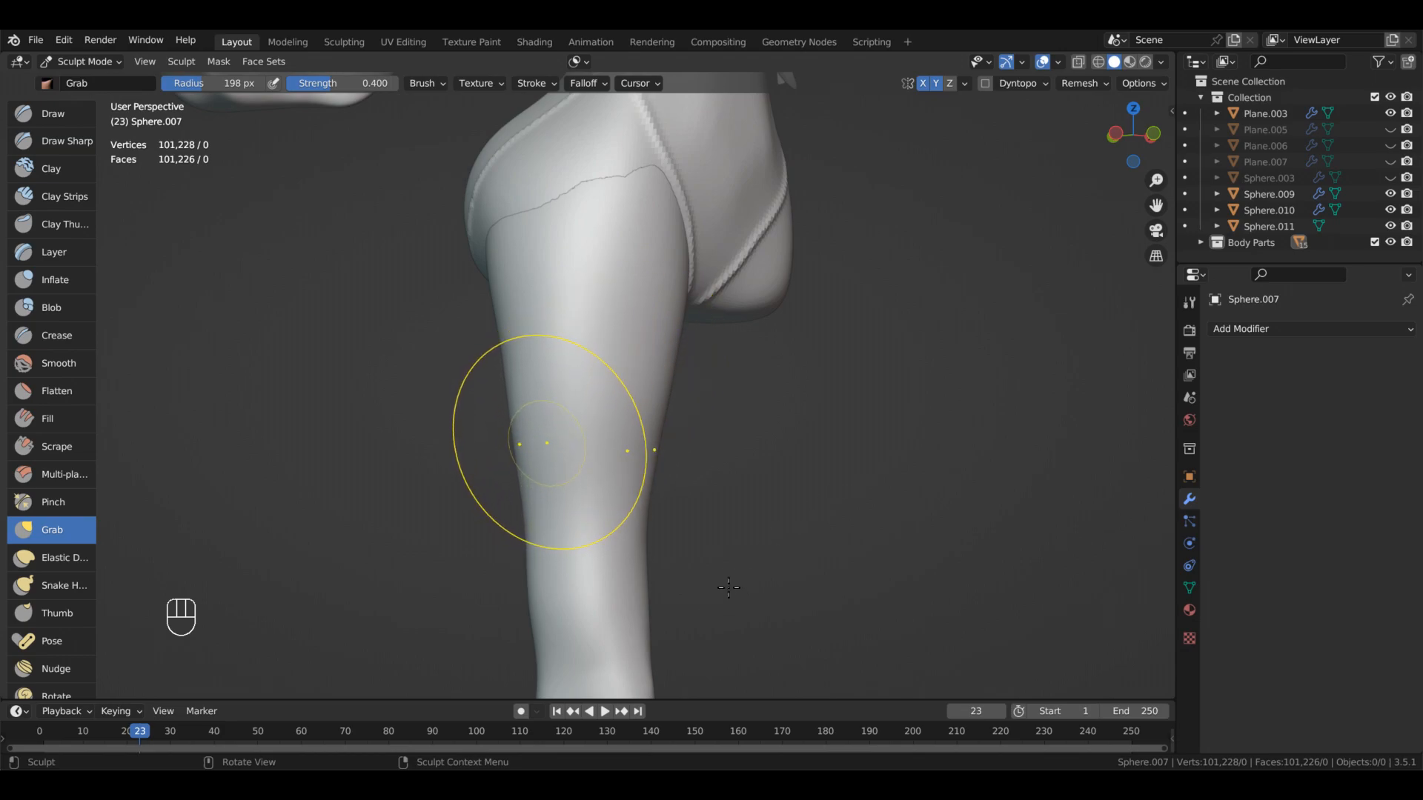
# - Save the file and sculpt a slanted seam line across the front of the thigh with the Draw Sharp brush at 44 px
pyautogui.press('2')
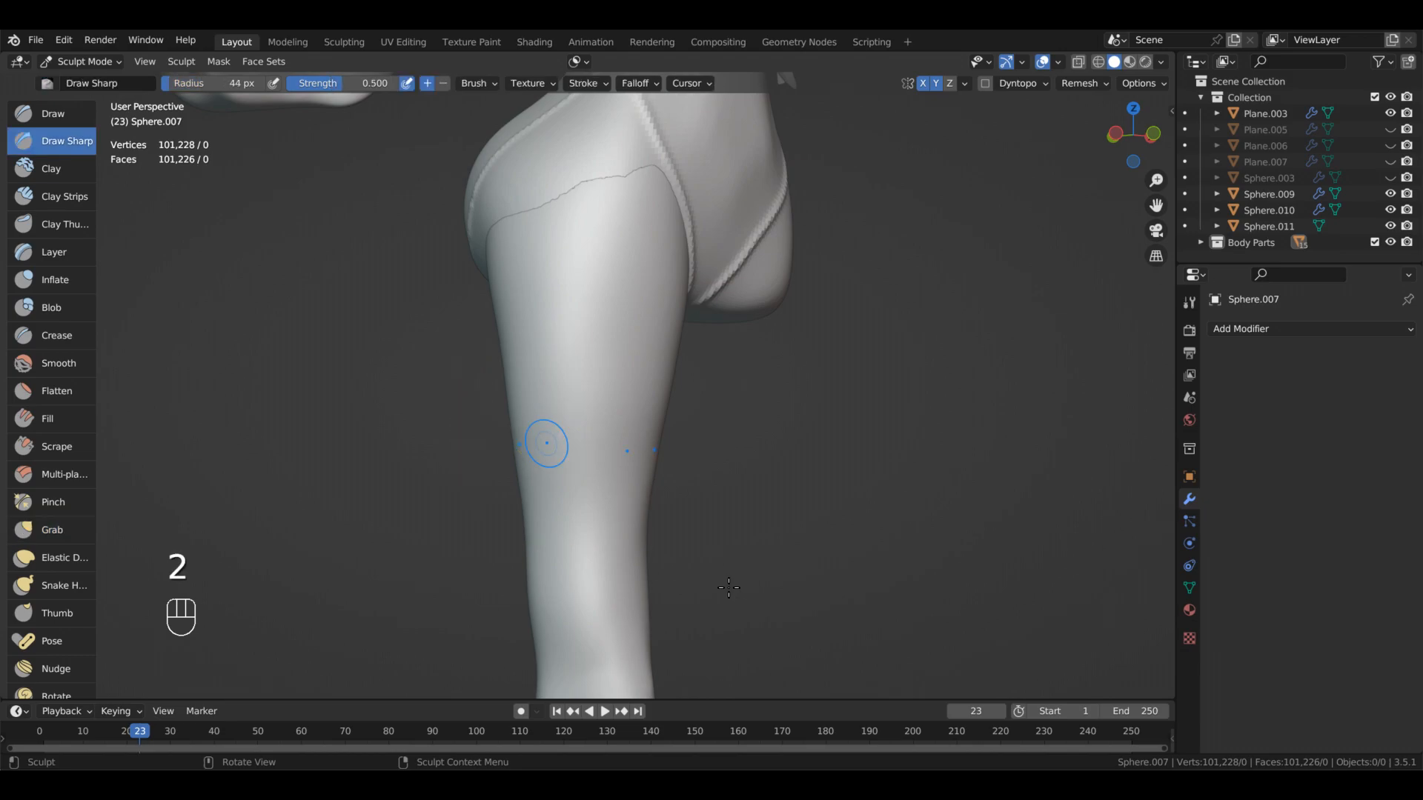
pyautogui.keyDown('shift'); pyautogui.moveTo(752, 628); pyautogui.dragTo(797, 469, button='middle'); pyautogui.keyUp('shift')
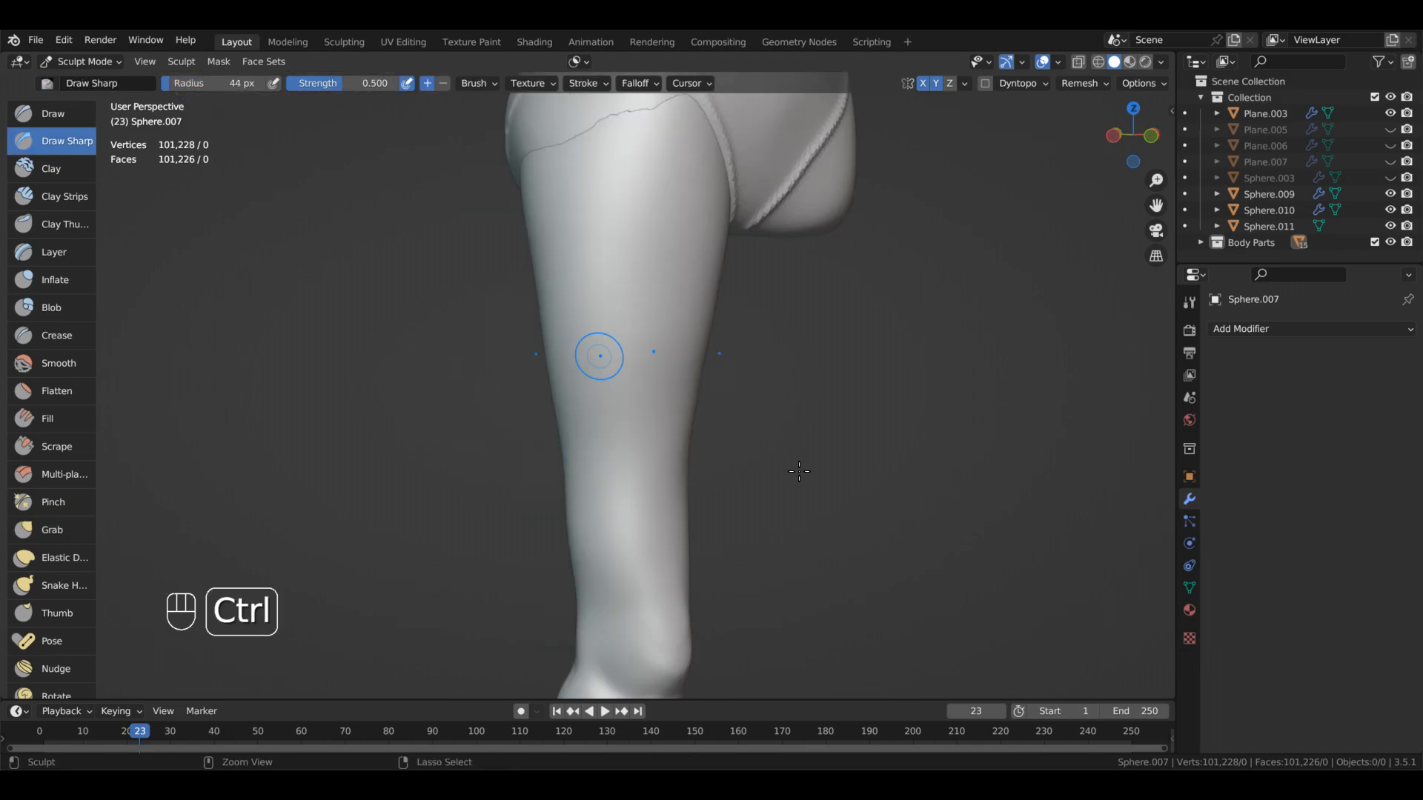
pyautogui.hotkey('ctrl', 's')
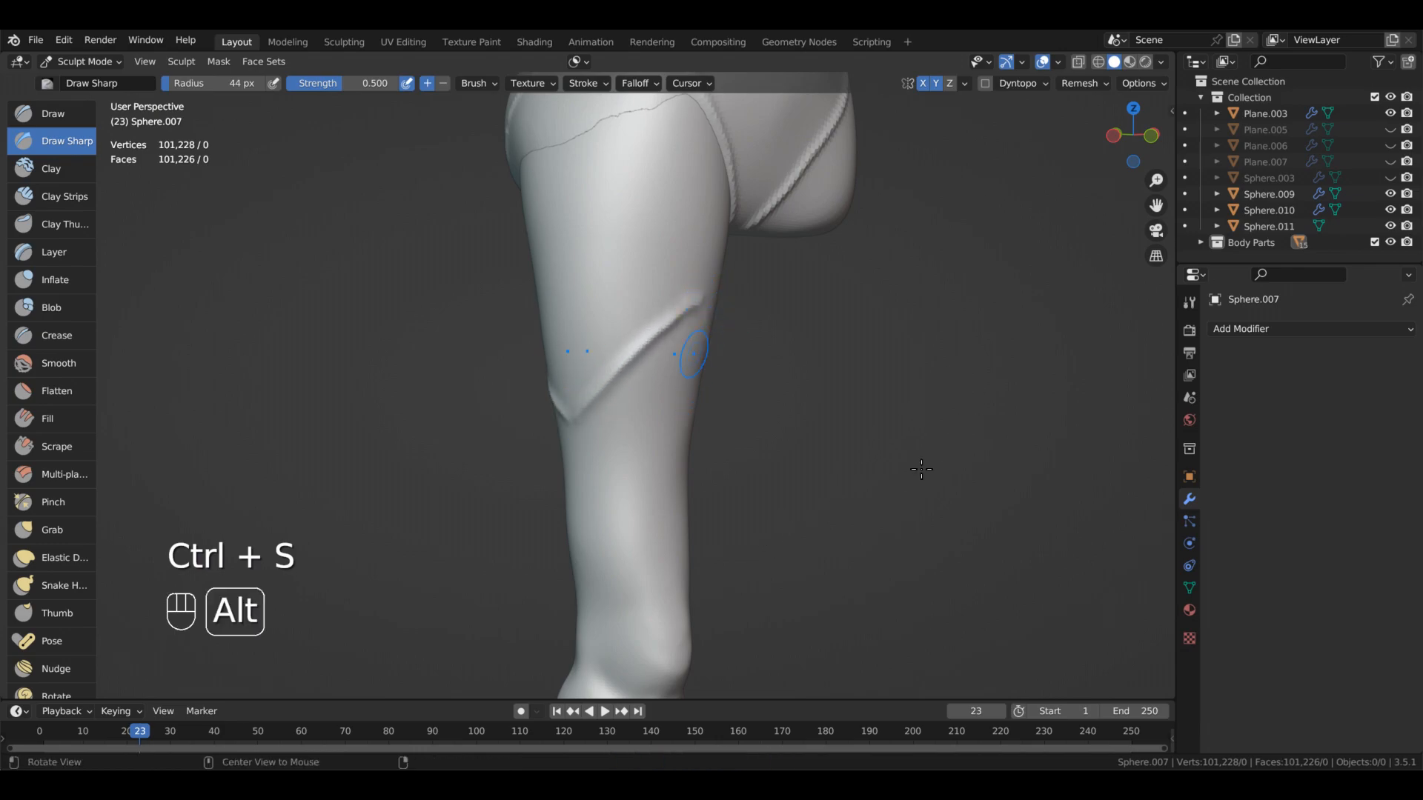
# - Continue the Draw Sharp seam around the back of the thigh as an arch joining the point on the outer side
pyautogui.keyDown('alt'); pyautogui.moveTo(921, 470); pyautogui.dragTo(833, 459); pyautogui.keyUp('alt')
pyautogui.keyDown('alt'); pyautogui.moveTo(990, 464); pyautogui.dragTo(1118, 486); pyautogui.keyUp('alt')
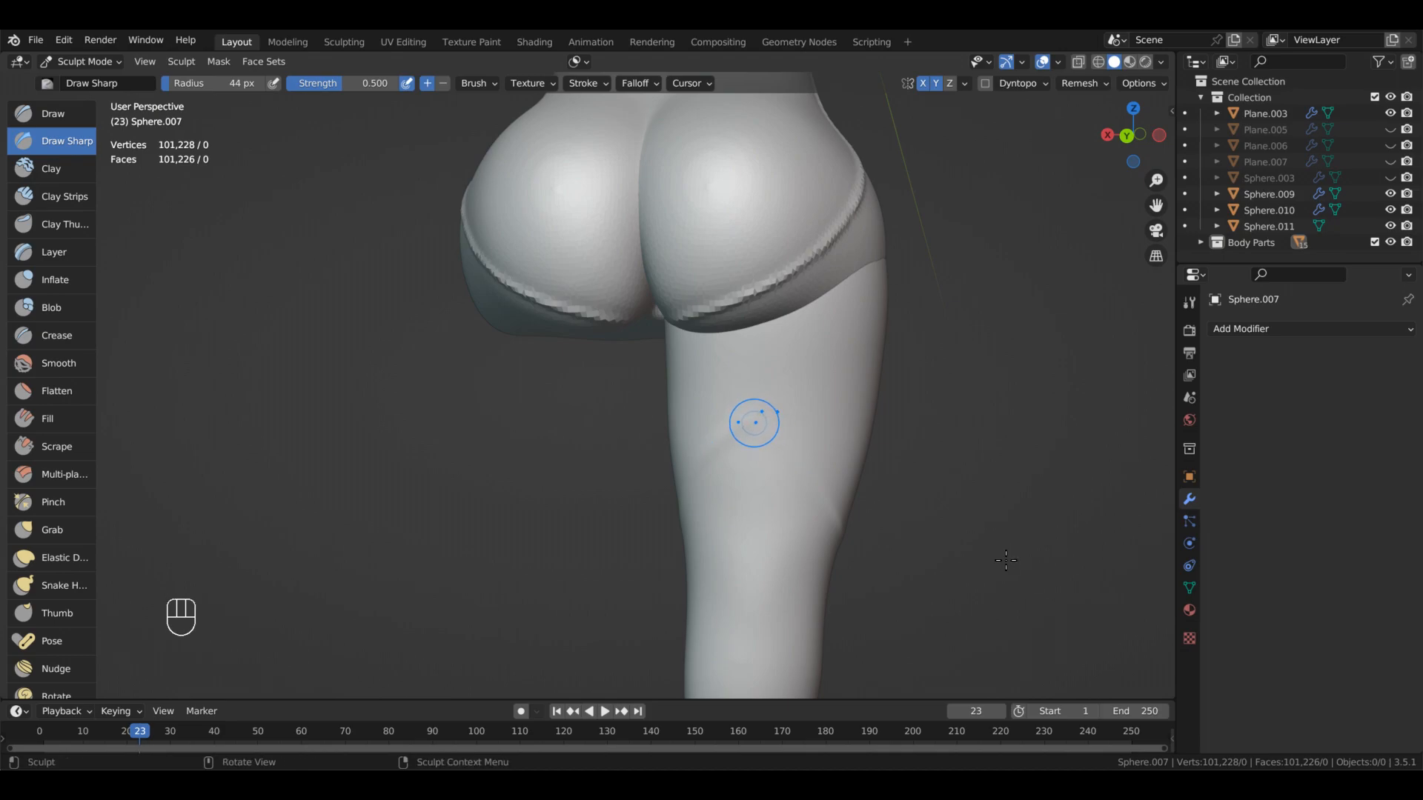
pyautogui.keyDown('alt'); pyautogui.moveTo(1119, 710); pyautogui.dragTo(762, 581); pyautogui.keyUp('alt')
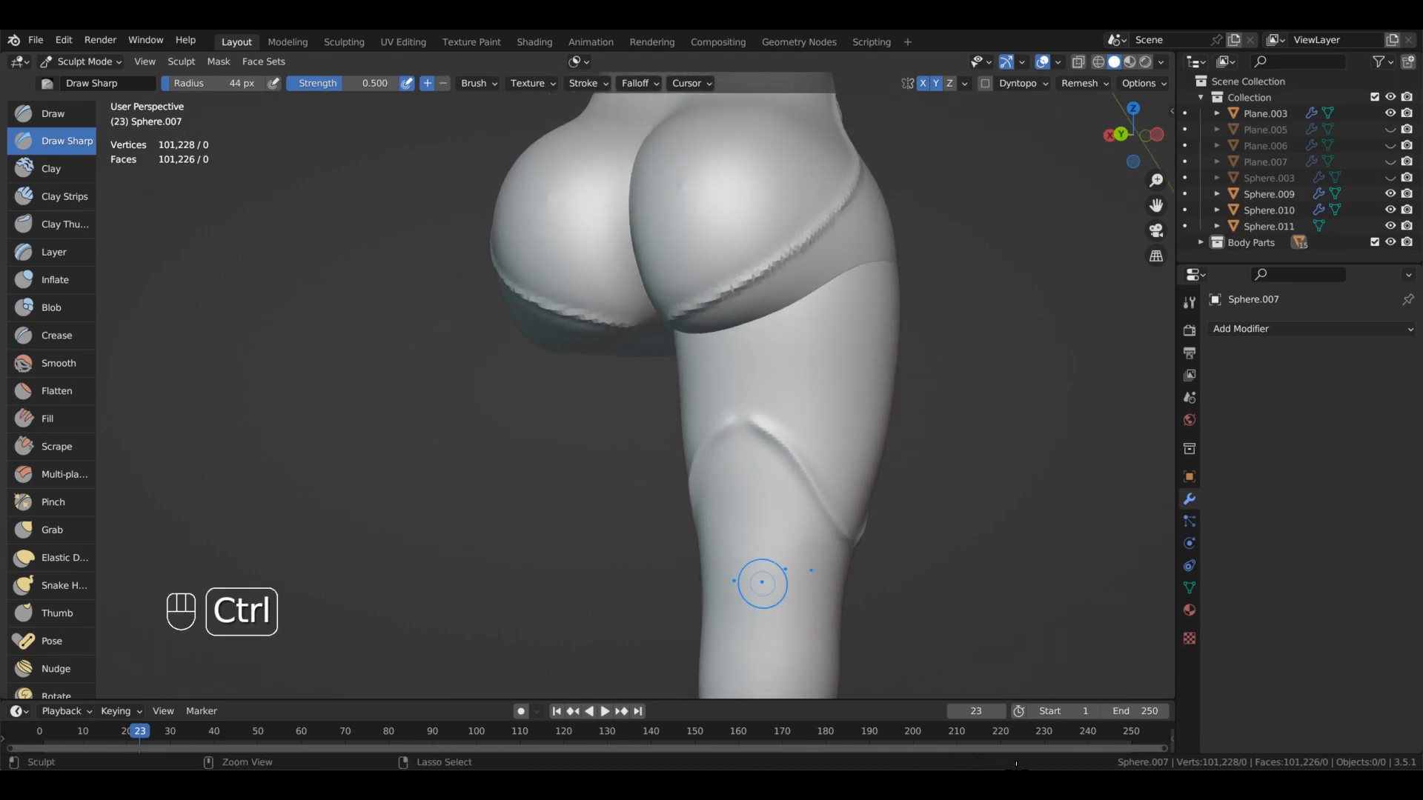
# - Undo the arched seam strokes behind the thigh and resculpt the seam from the outer point across the back with Draw Sharp
pyautogui.hotkey('ctrl', 'z')
pyautogui.keyDown('alt'); pyautogui.moveTo(852, 460); pyautogui.dragTo(1075, 494); pyautogui.keyUp('alt')
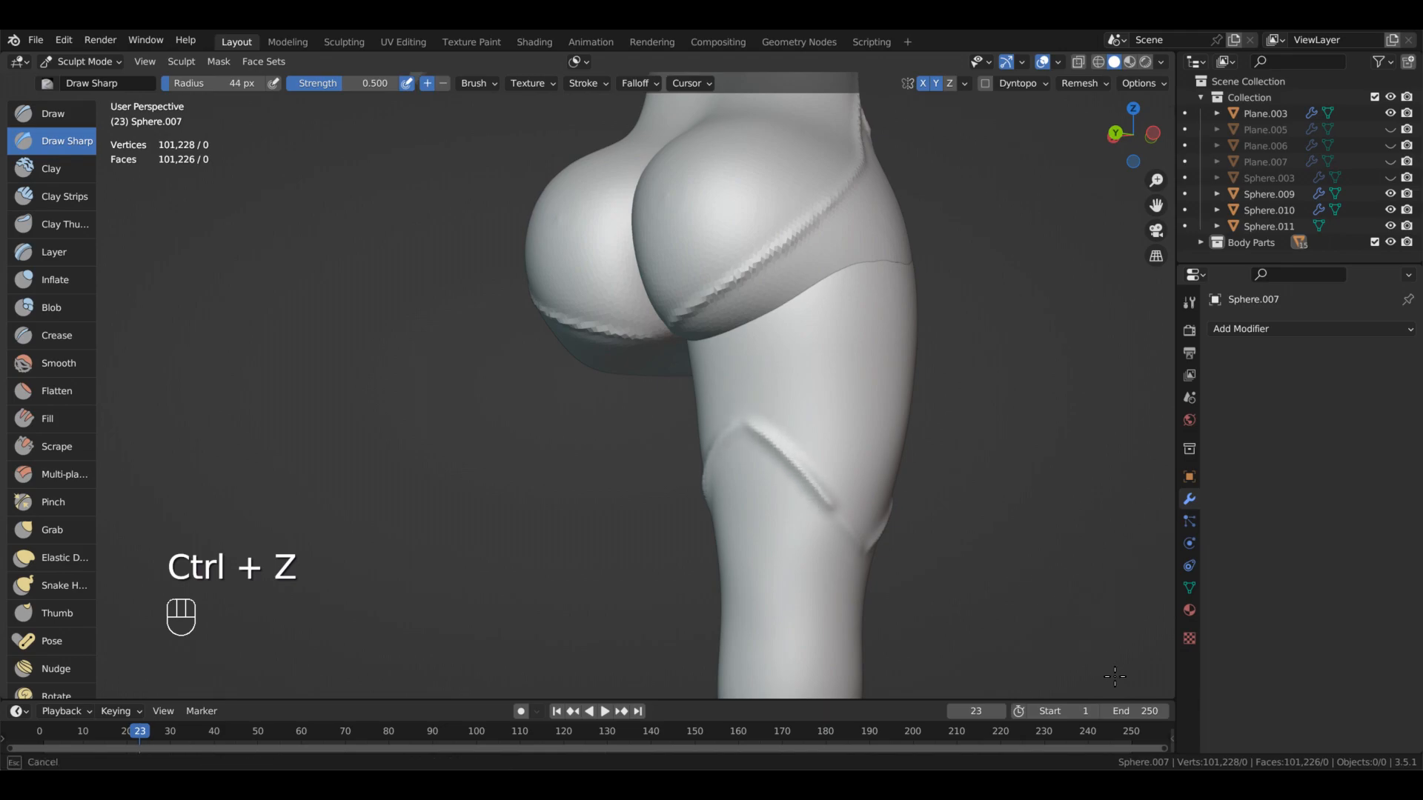
pyautogui.moveTo(1160, 712)
pyautogui.keyDown('alt'); pyautogui.mouseDown()
pyautogui.moveTo(1371, 723)
pyautogui.moveTo(1284, 607)
pyautogui.moveTo(871, 522)
pyautogui.mouseUp(); pyautogui.keyUp('alt')
pyautogui.hotkey('ctrl', 'z')
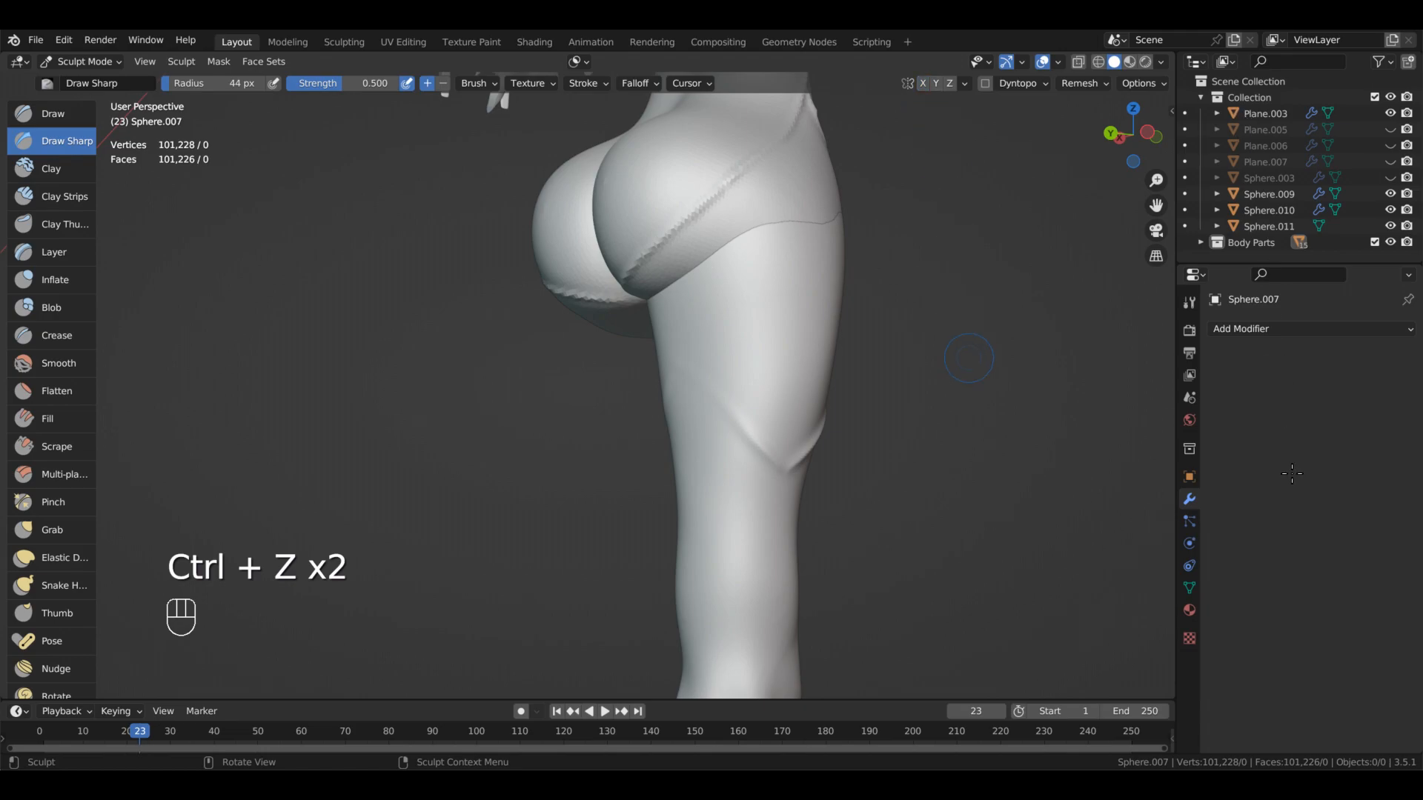
pyautogui.moveTo(759, 402)
pyautogui.keyDown('alt'); pyautogui.mouseDown()
pyautogui.moveTo(1018, 532)
pyautogui.moveTo(1020, 600)
pyautogui.mouseUp(); pyautogui.keyUp('alt')
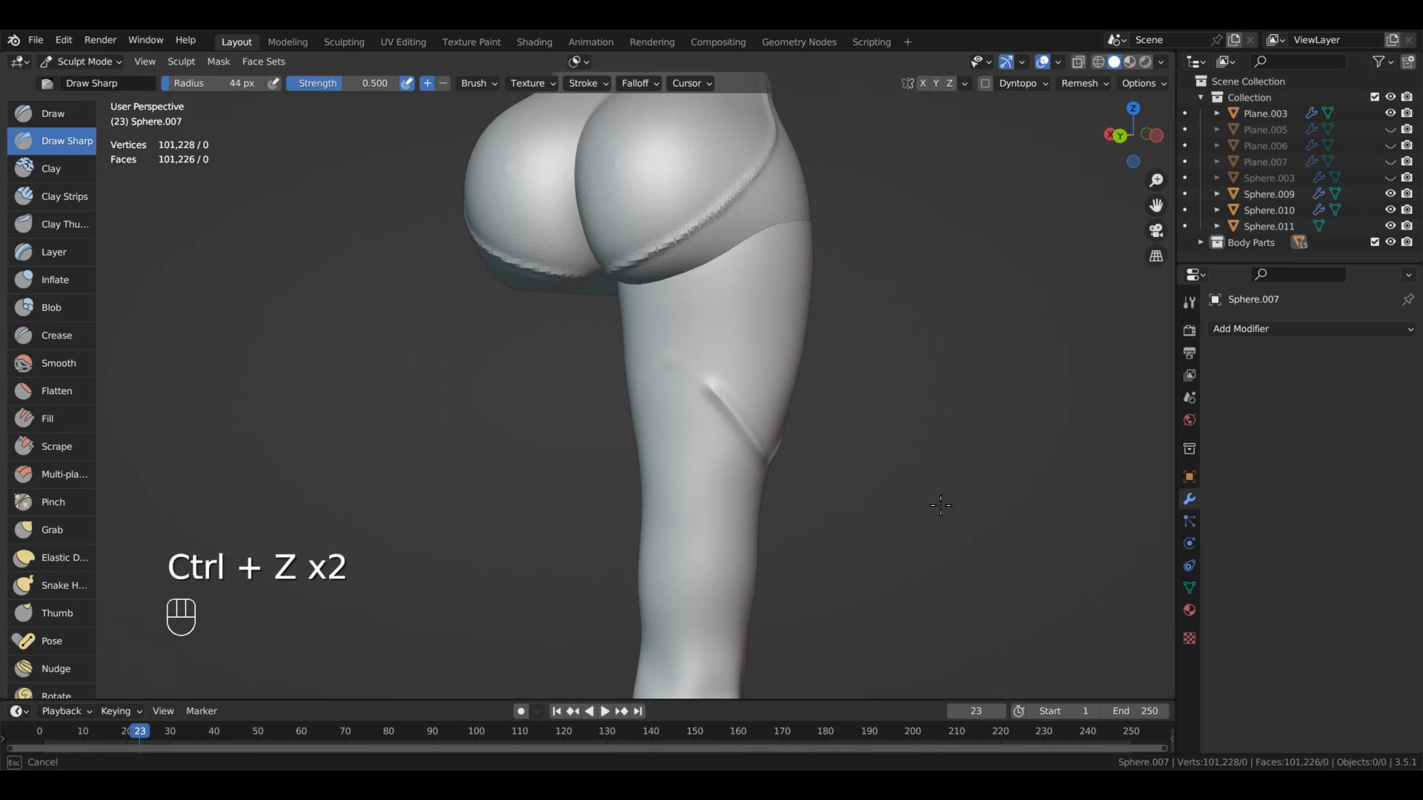
pyautogui.press('alt')
pyautogui.keyDown('alt'); pyautogui.moveTo(953, 587); pyautogui.dragTo(965, 500); pyautogui.keyUp('alt')
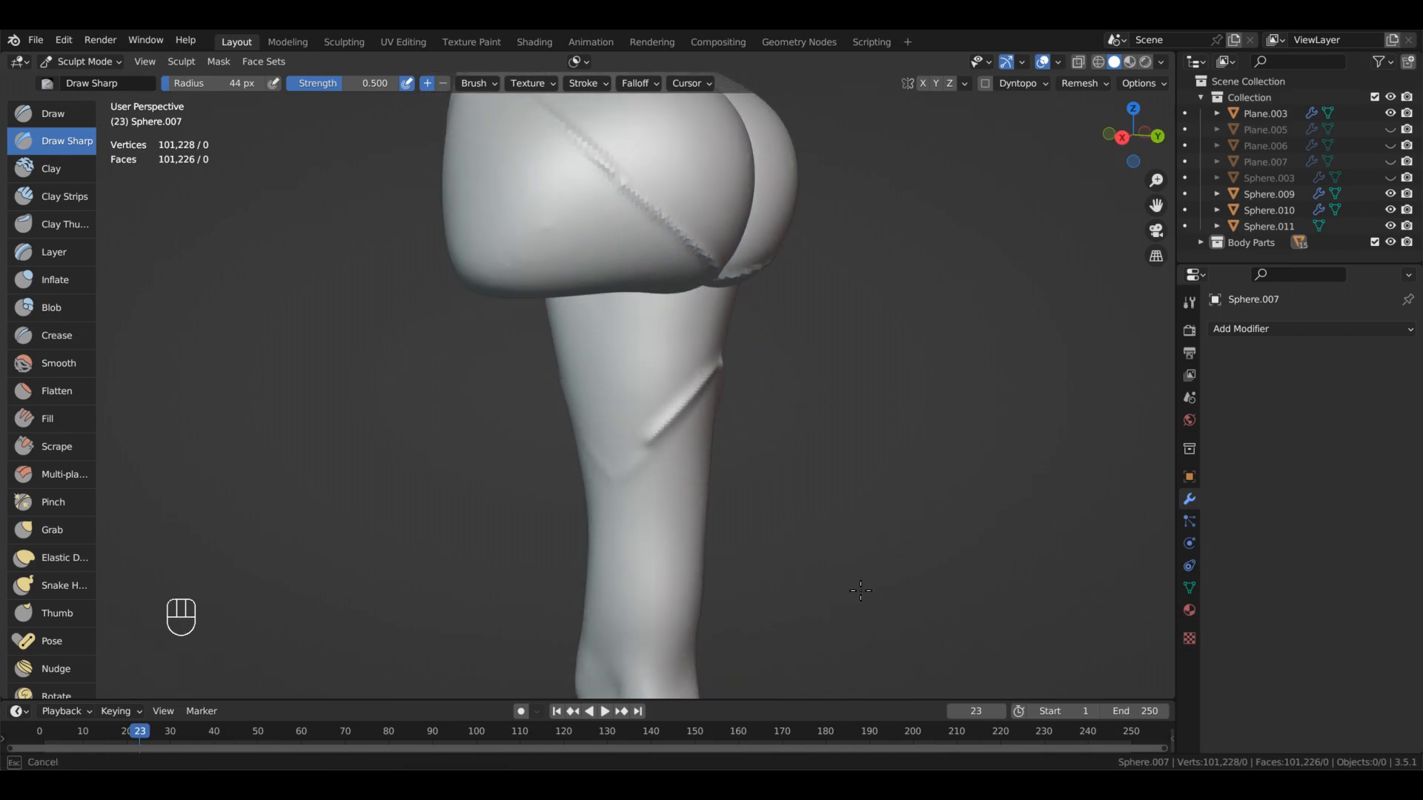
# - Carry the seam around the inner thigh to meet the front seam, closing it into a band with a V-shaped point on the sides
pyautogui.hotkey('ctrl', 'z')
pyautogui.keyDown('alt'); pyautogui.moveTo(862, 589); pyautogui.dragTo(964, 496); pyautogui.keyUp('alt')
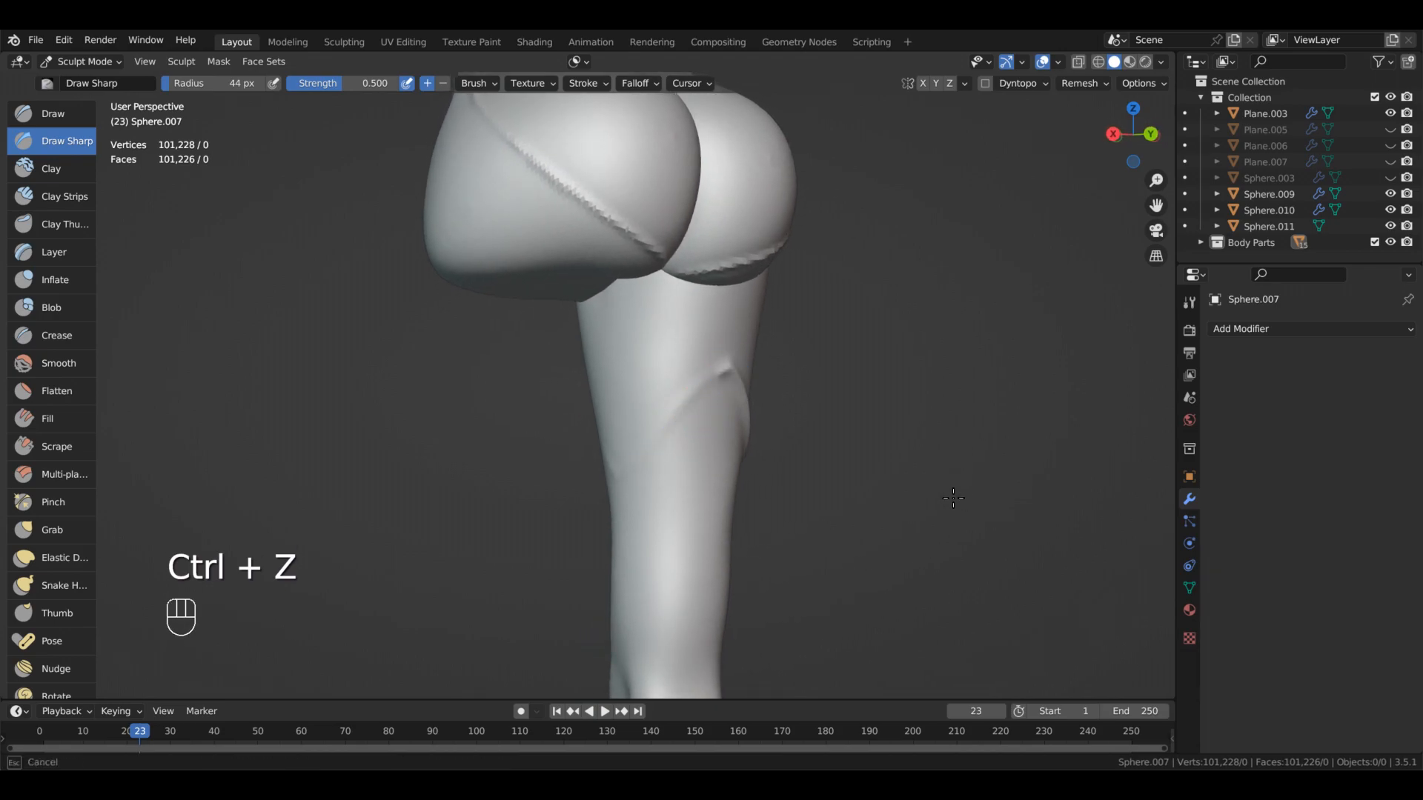
pyautogui.keyDown('alt'); pyautogui.moveTo(832, 620); pyautogui.dragTo(1148, 638); pyautogui.keyUp('alt')
pyautogui.keyDown('alt'); pyautogui.keyDown('shift'); pyautogui.moveTo(963, 630); pyautogui.dragTo(926, 670); pyautogui.keyUp('shift'); pyautogui.keyUp('alt')
pyautogui.keyDown('alt'); pyautogui.moveTo(927, 671); pyautogui.dragTo(831, 674); pyautogui.keyUp('alt')
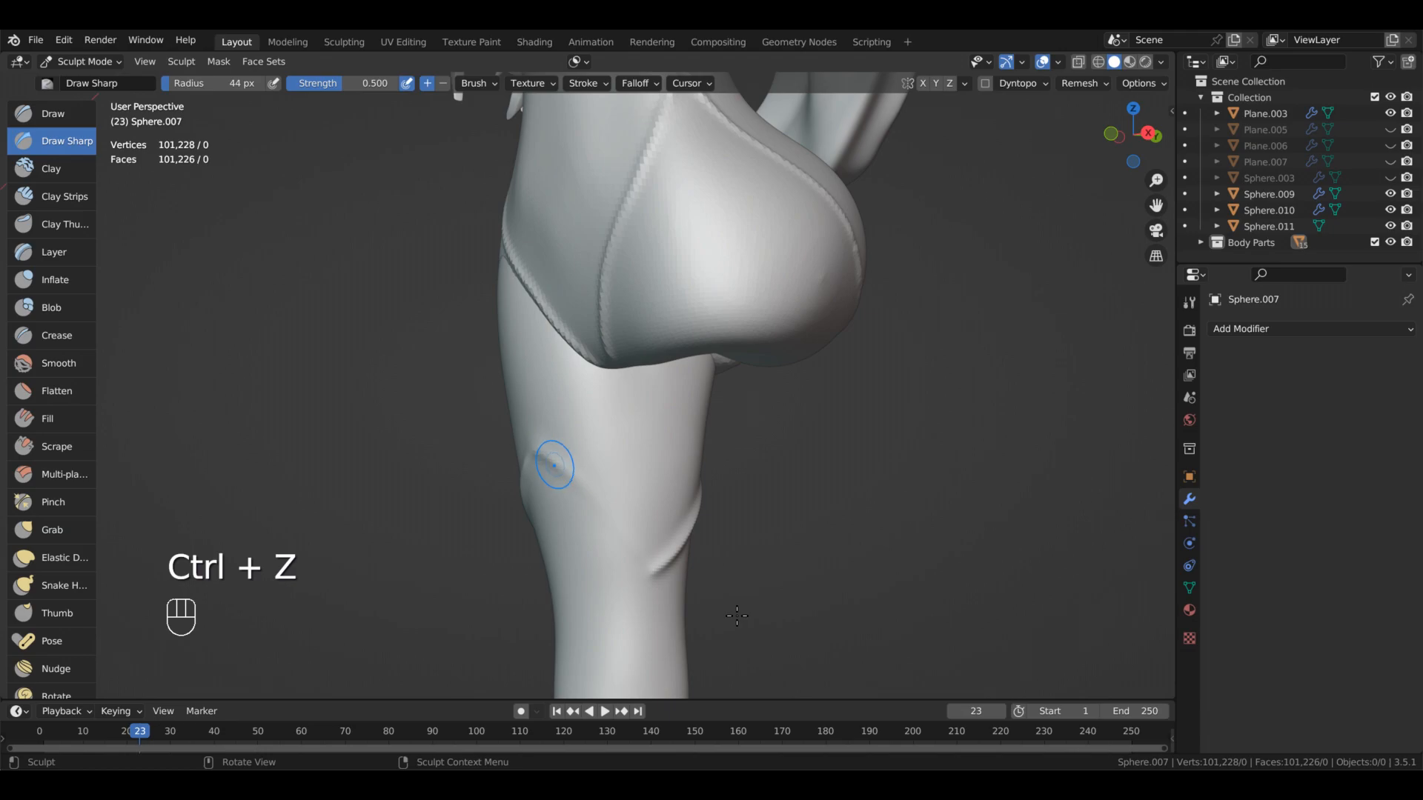
pyautogui.keyDown('alt'); pyautogui.moveTo(793, 624); pyautogui.dragTo(1098, 602); pyautogui.keyUp('alt')
pyautogui.keyDown('alt'); pyautogui.keyDown('shift'); pyautogui.moveTo(730, 686); pyautogui.dragTo(793, 673); pyautogui.keyUp('shift'); pyautogui.keyUp('alt')
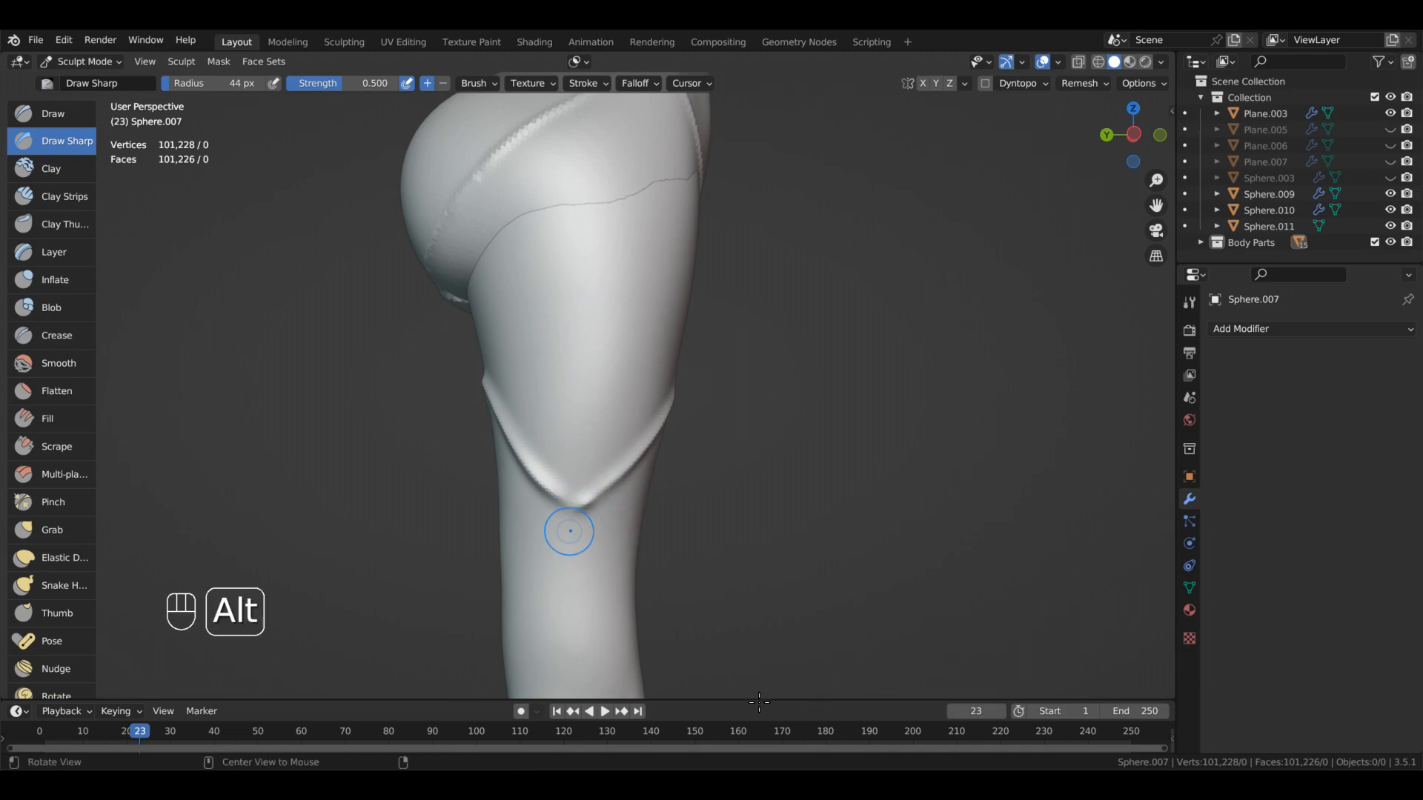
# - Sculpt a second zigzag seam around the thigh, parallel to and below the first, and limit mirror symmetry to the X axis
pyautogui.keyDown('alt'); pyautogui.moveTo(810, 646); pyautogui.dragTo(868, 723); pyautogui.keyUp('alt')
pyautogui.keyDown('alt'); pyautogui.moveTo(572, 540); pyautogui.dragTo(744, 527); pyautogui.keyUp('alt')
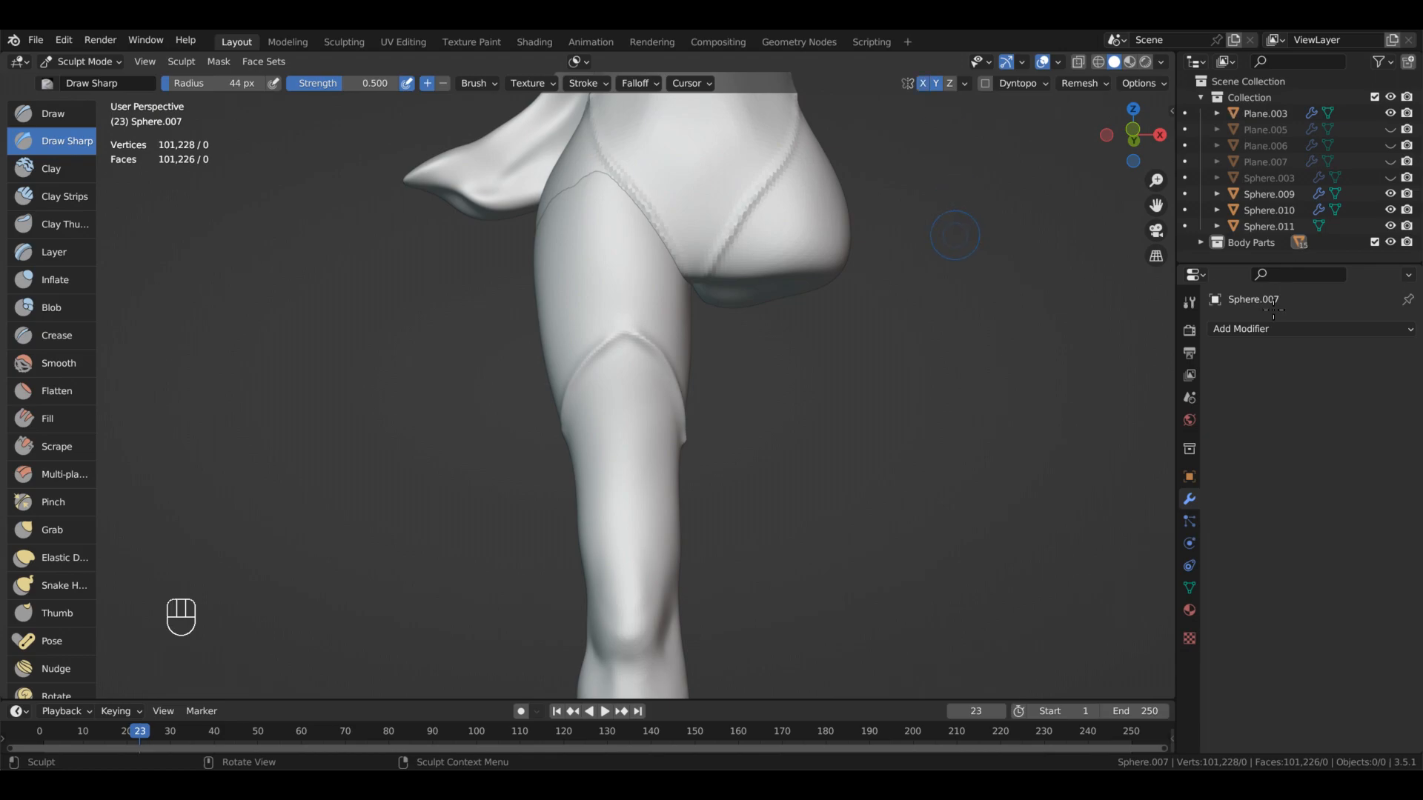
pyautogui.moveTo(618, 470)
pyautogui.keyDown('alt'); pyautogui.mouseDown()
pyautogui.moveTo(644, 489)
pyautogui.moveTo(606, 463)
pyautogui.mouseUp(); pyautogui.keyUp('alt')
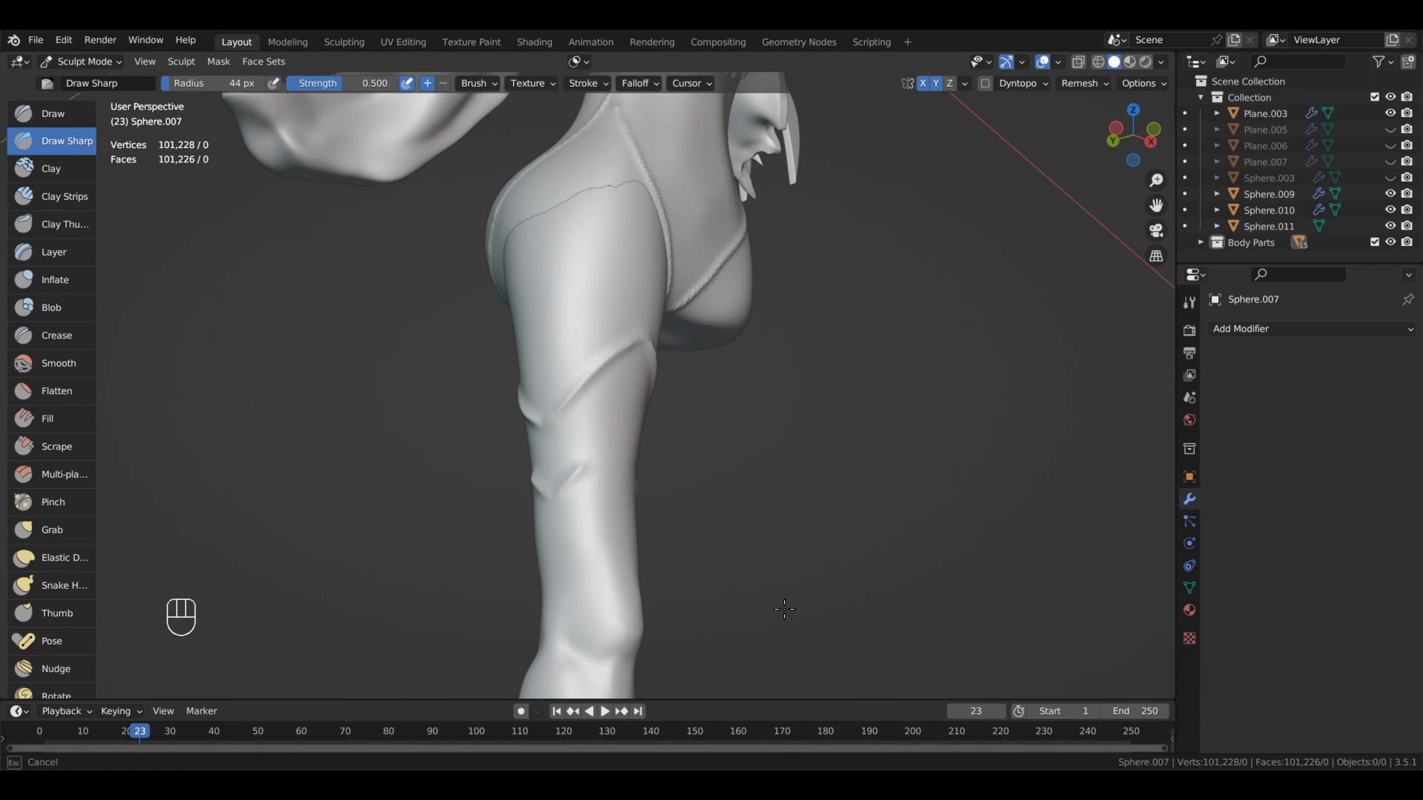
pyautogui.moveTo(835, 564)
pyautogui.keyDown('alt'); pyautogui.mouseDown(button='middle')
pyautogui.moveTo(655, 667)
pyautogui.moveTo(858, 656)
pyautogui.moveTo(829, 638)
pyautogui.moveTo(1144, 635)
pyautogui.moveTo(1018, 657)
pyautogui.moveTo(1081, 652)
pyautogui.mouseUp(button='middle'); pyautogui.keyUp('alt')
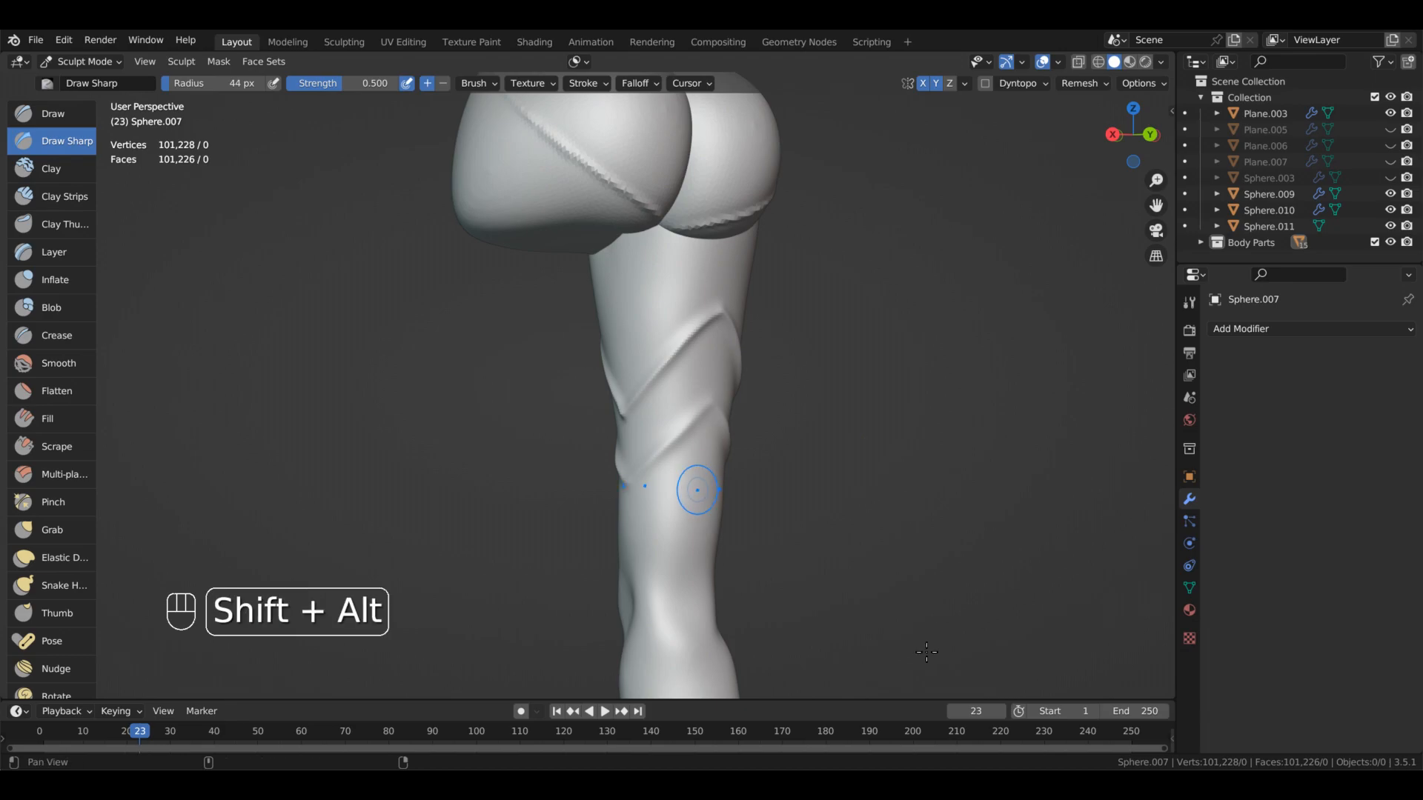
pyautogui.keyDown('alt'); pyautogui.keyDown('shift'); pyautogui.moveTo(935, 662); pyautogui.dragTo(1322, 584, button='middle'); pyautogui.keyUp('shift'); pyautogui.keyUp('alt')
pyautogui.keyDown('alt'); pyautogui.moveTo(985, 593); pyautogui.dragTo(1167, 598, button='middle'); pyautogui.keyUp('alt')
pyautogui.keyDown('alt'); pyautogui.keyDown('shift'); pyautogui.moveTo(1067, 614); pyautogui.dragTo(956, 593, button='middle'); pyautogui.keyUp('shift'); pyautogui.keyUp('alt')
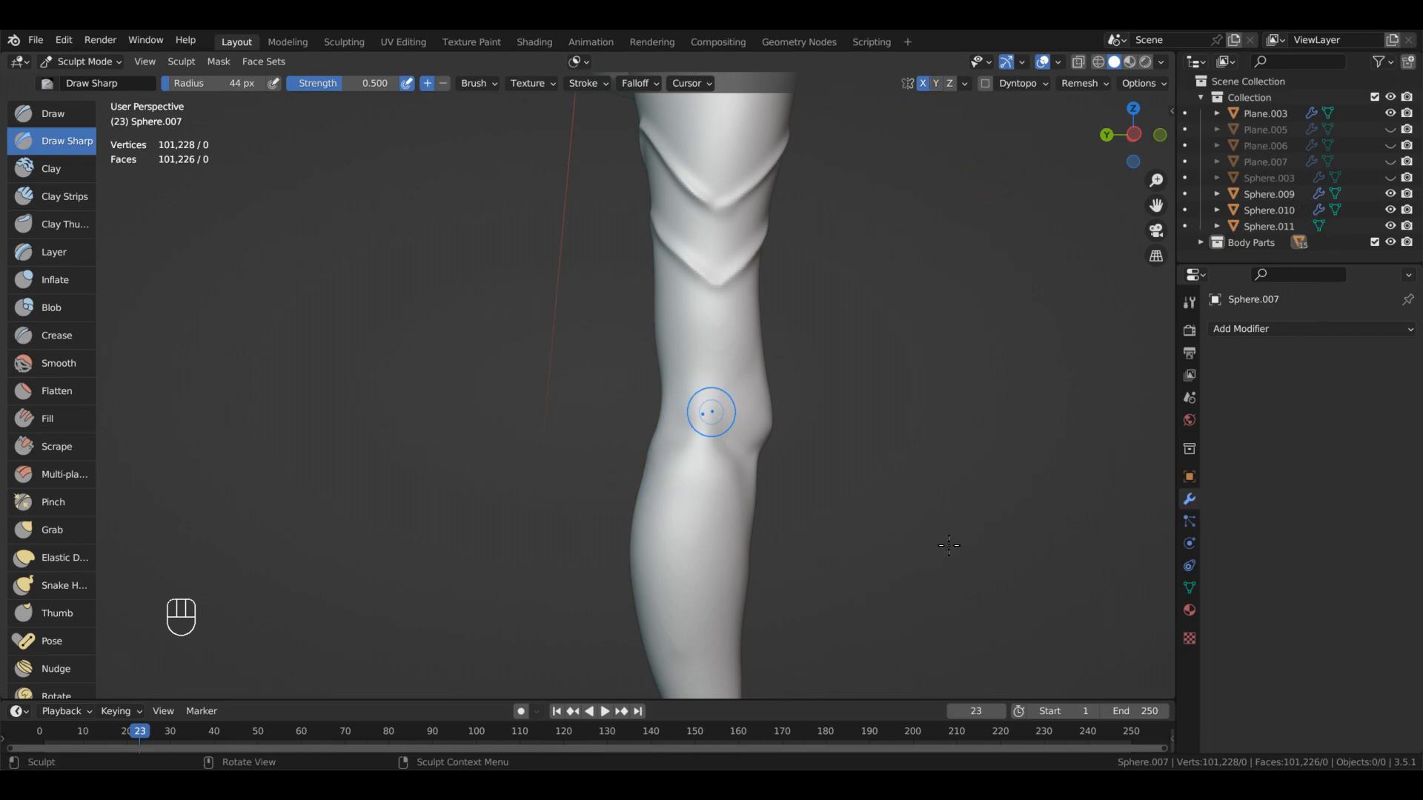
# - Sculpt vertical grooves running up from the ankle along the sides of the lower leg
pyautogui.keyDown('alt'); pyautogui.moveTo(993, 572); pyautogui.dragTo(961, 559); pyautogui.keyUp('alt')
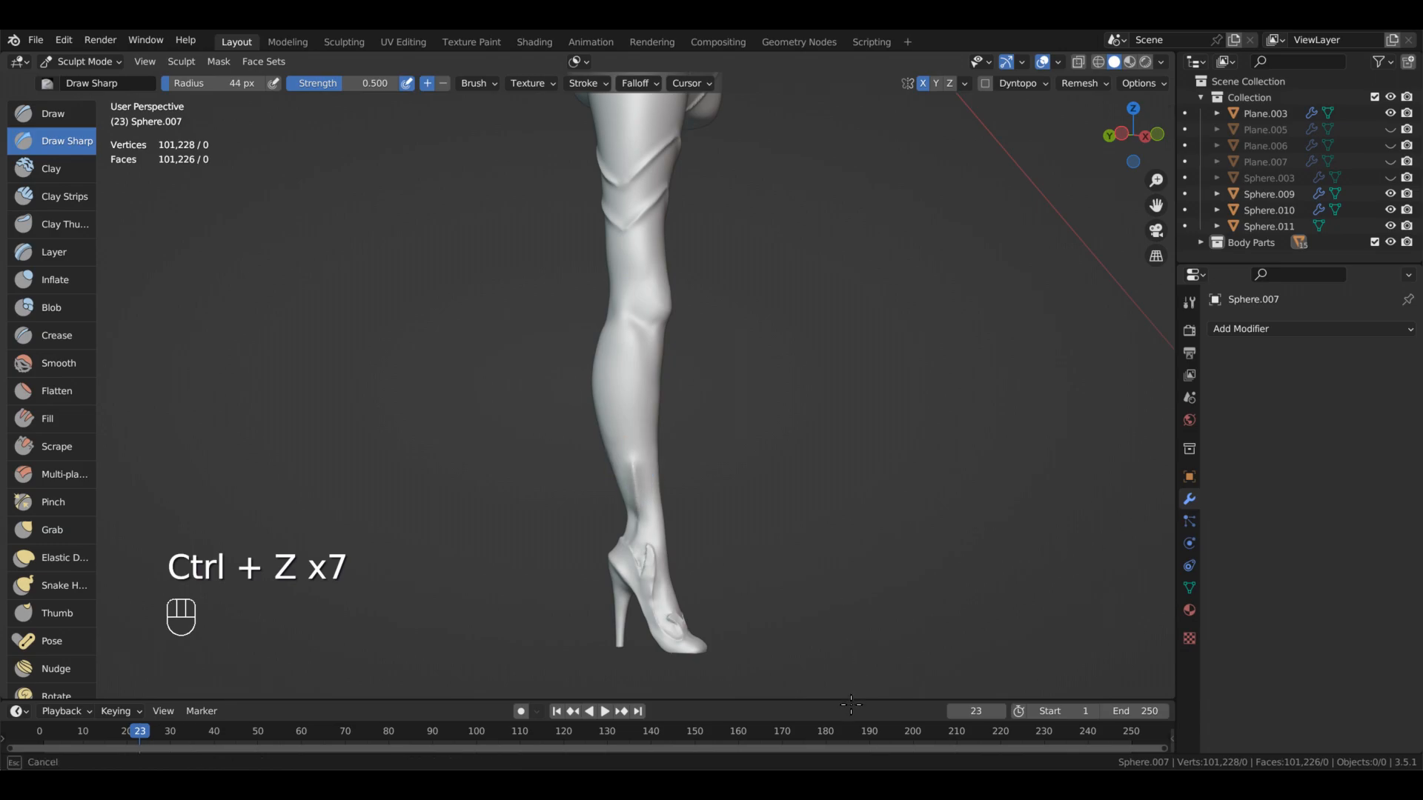
pyautogui.keyDown('alt'); pyautogui.moveTo(859, 606); pyautogui.dragTo(988, 691); pyautogui.keyUp('alt')
pyautogui.keyDown('alt'); pyautogui.moveTo(988, 690); pyautogui.dragTo(1038, 692, button='middle'); pyautogui.keyUp('alt')
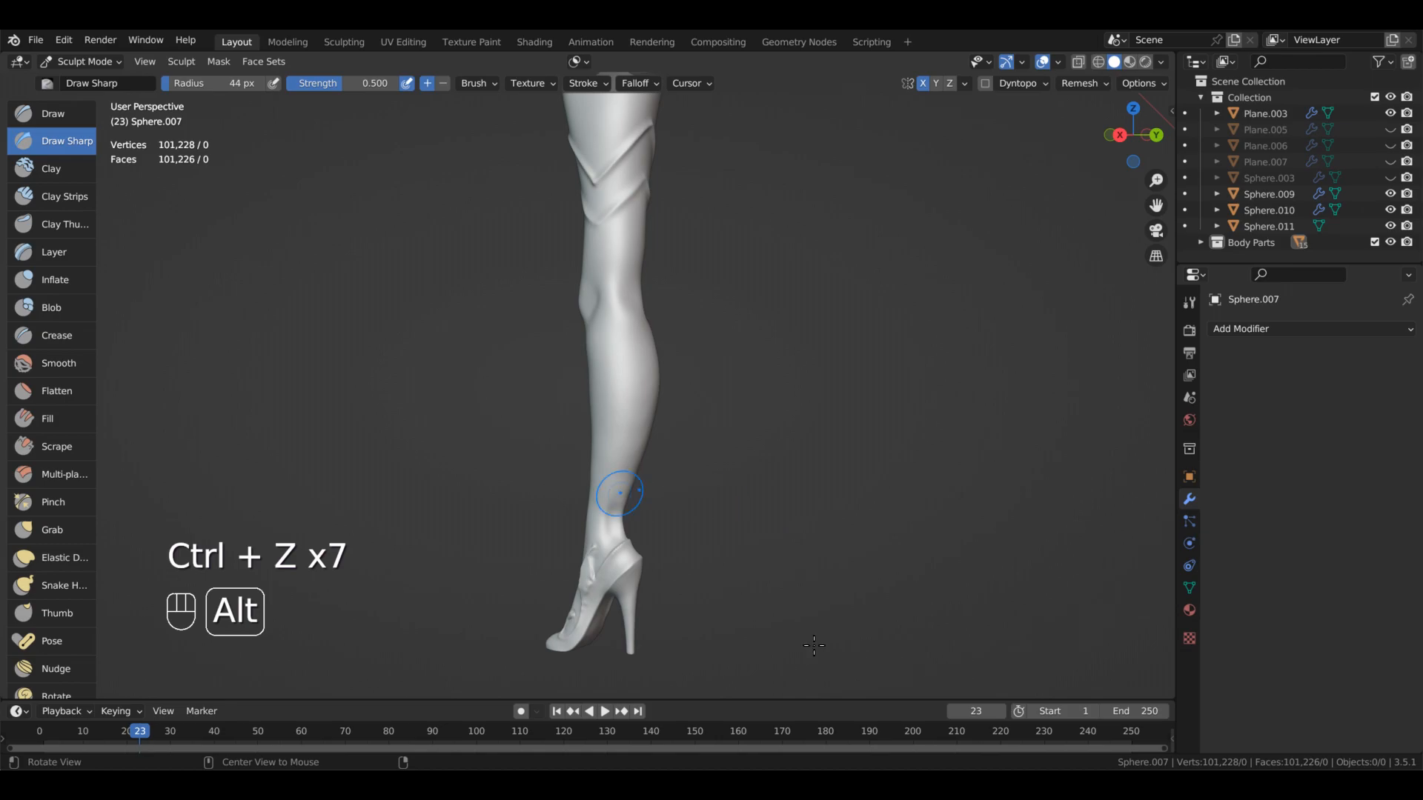
pyautogui.keyDown('alt'); pyautogui.moveTo(622, 492); pyautogui.dragTo(678, 522, button='middle'); pyautogui.keyUp('alt')
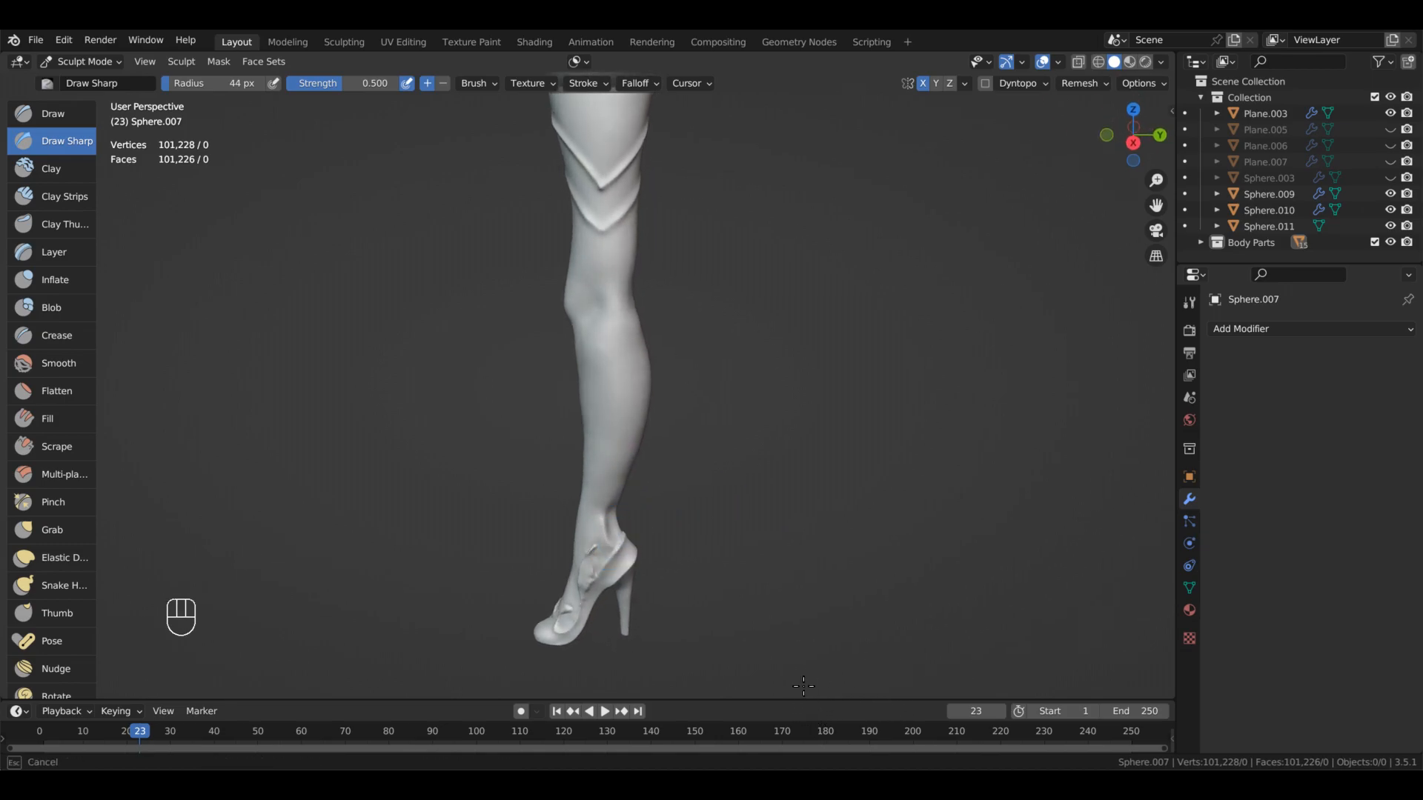
pyautogui.keyDown('alt'); pyautogui.moveTo(807, 646); pyautogui.dragTo(828, 687, button='middle'); pyautogui.keyUp('alt')
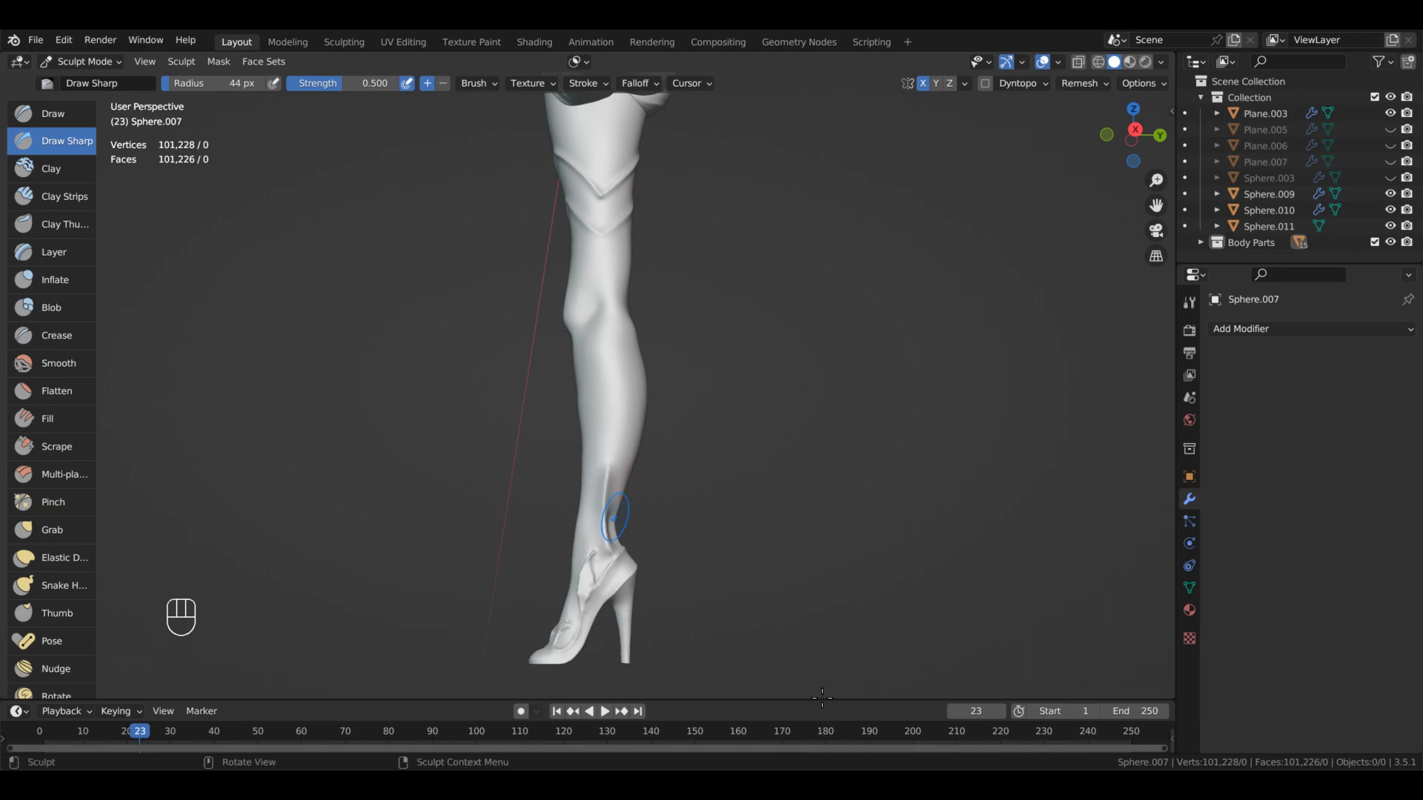
# - Undo the last stroke and sculpt a curling swirl seam on the inner calf, running down to the ankle groove
pyautogui.hotkey('ctrl', 'z')
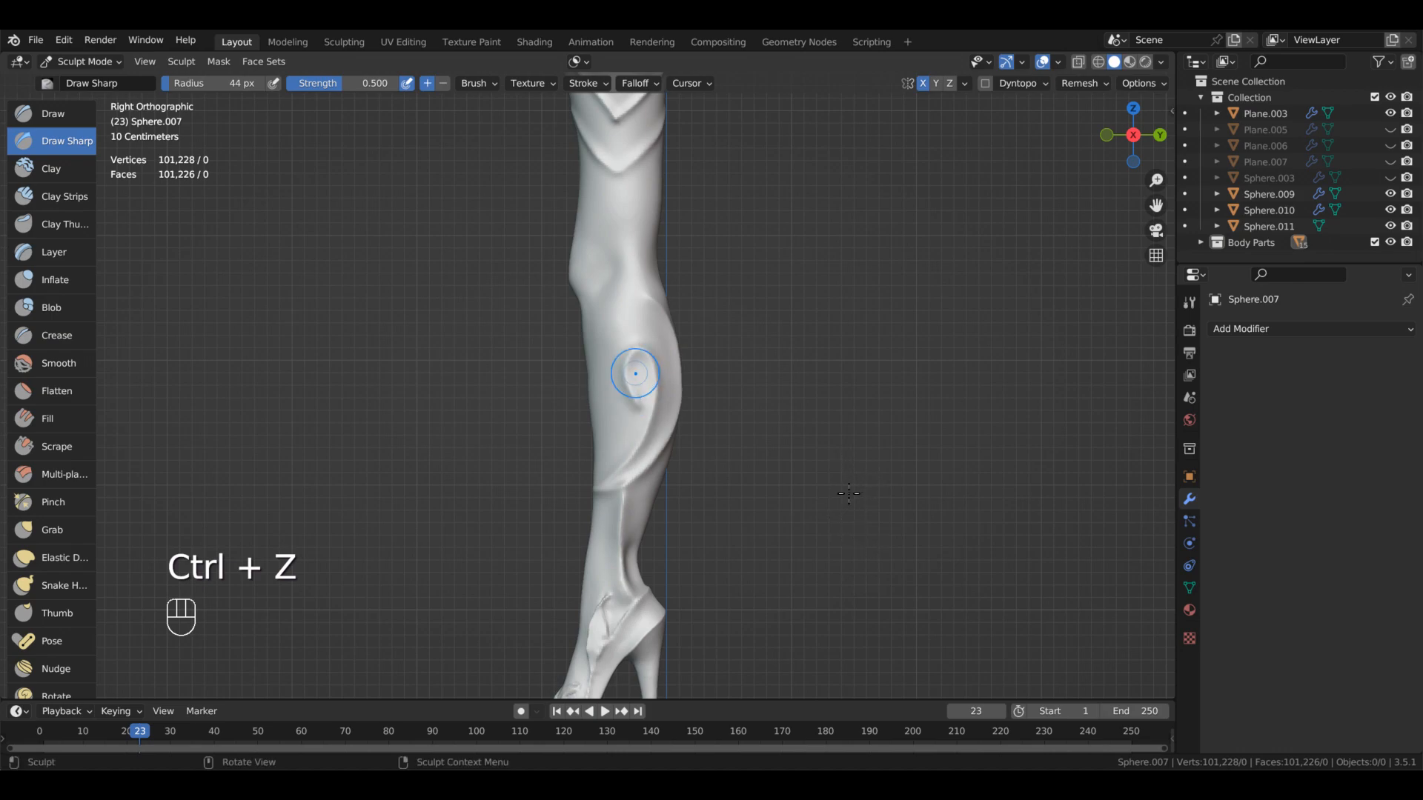
pyautogui.keyDown('alt'); pyautogui.keyDown('shift'); pyautogui.moveTo(823, 421); pyautogui.dragTo(854, 576); pyautogui.keyUp('shift'); pyautogui.keyUp('alt')
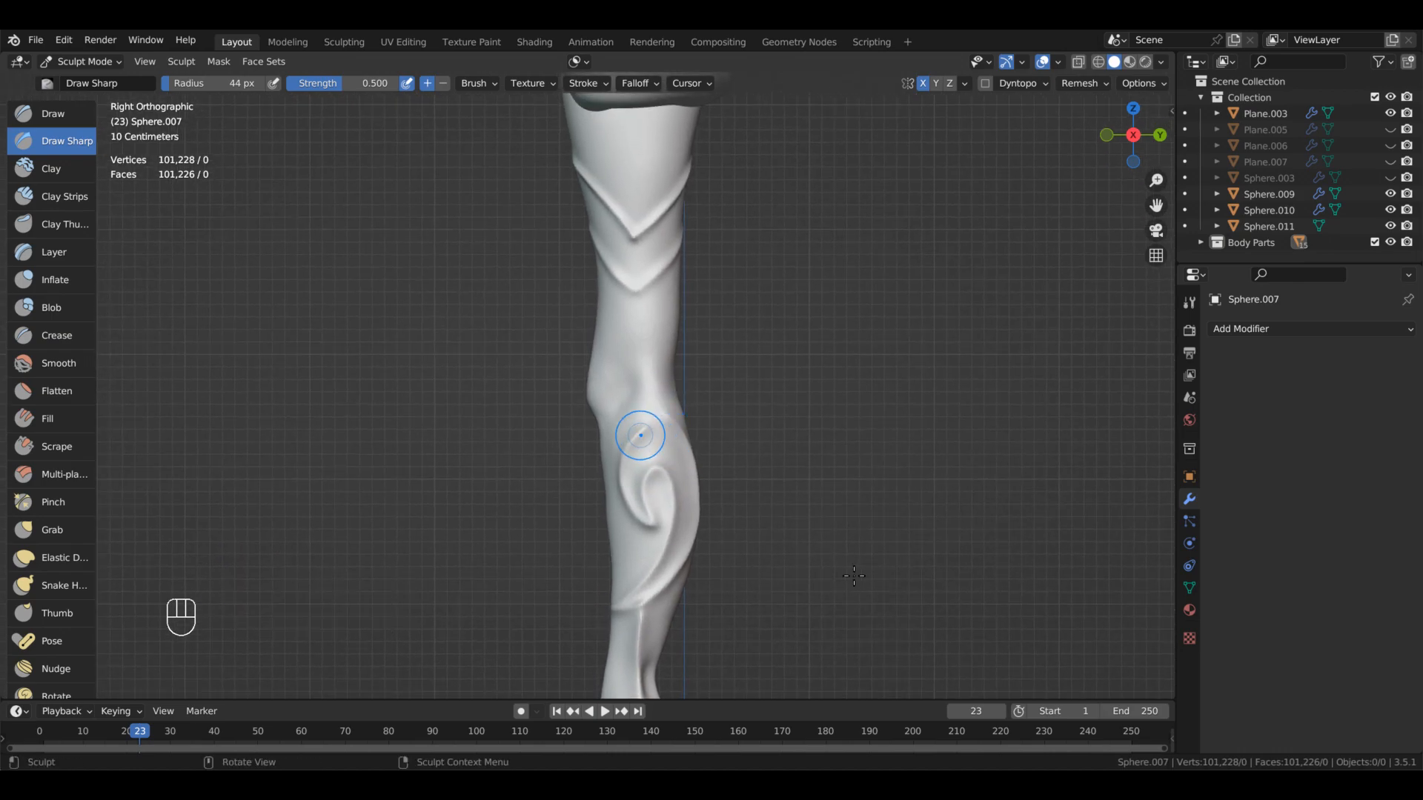
pyautogui.keyDown('alt'); pyautogui.moveTo(872, 377); pyautogui.dragTo(814, 476); pyautogui.keyUp('alt')
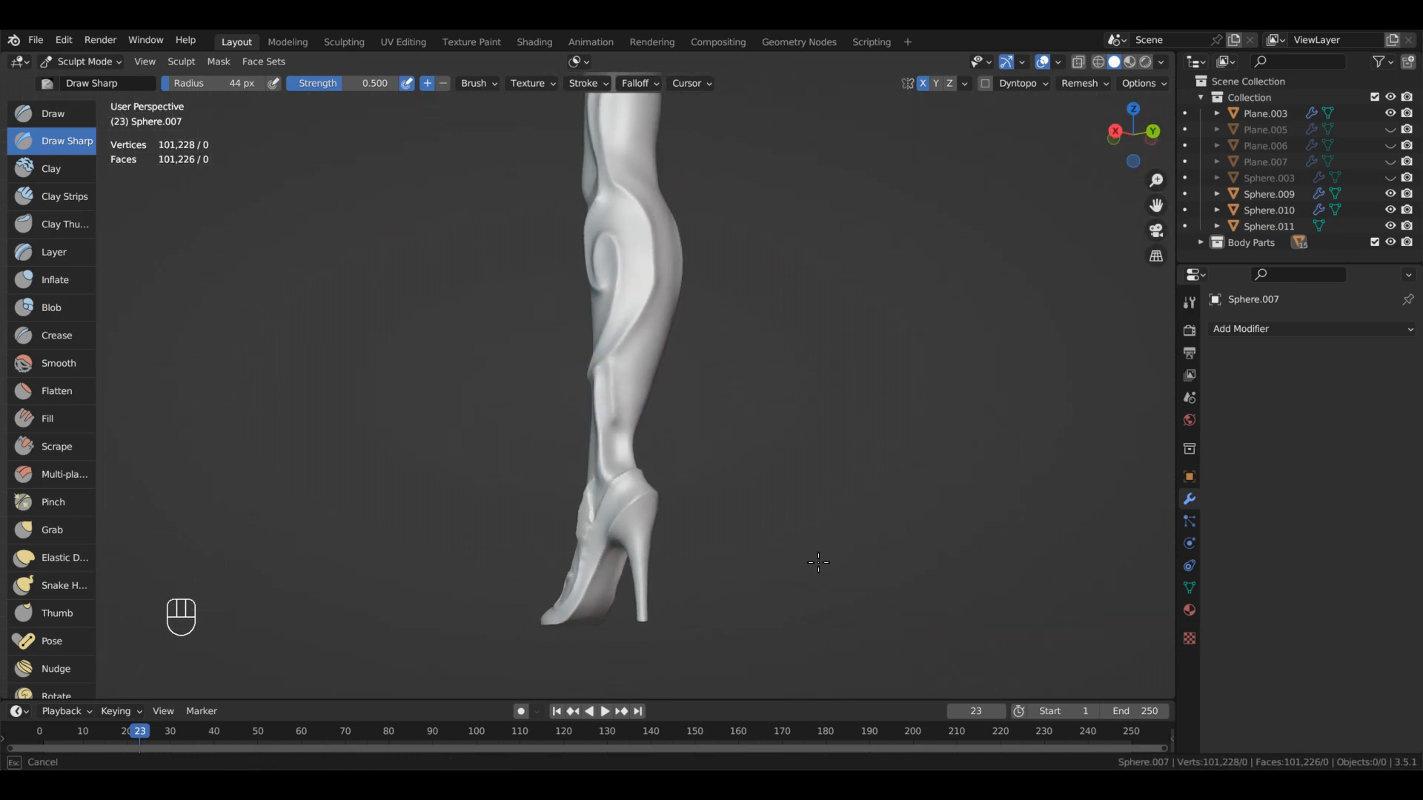
pyautogui.hotkey('ctrl', 'z')
pyautogui.moveTo(818, 562)
pyautogui.keyDown('alt'); pyautogui.mouseDown()
pyautogui.moveTo(833, 513)
pyautogui.moveTo(901, 582)
pyautogui.mouseUp(); pyautogui.keyUp('alt')
pyautogui.keyDown('alt'); pyautogui.moveTo(673, 435); pyautogui.dragTo(740, 452); pyautogui.keyUp('alt')
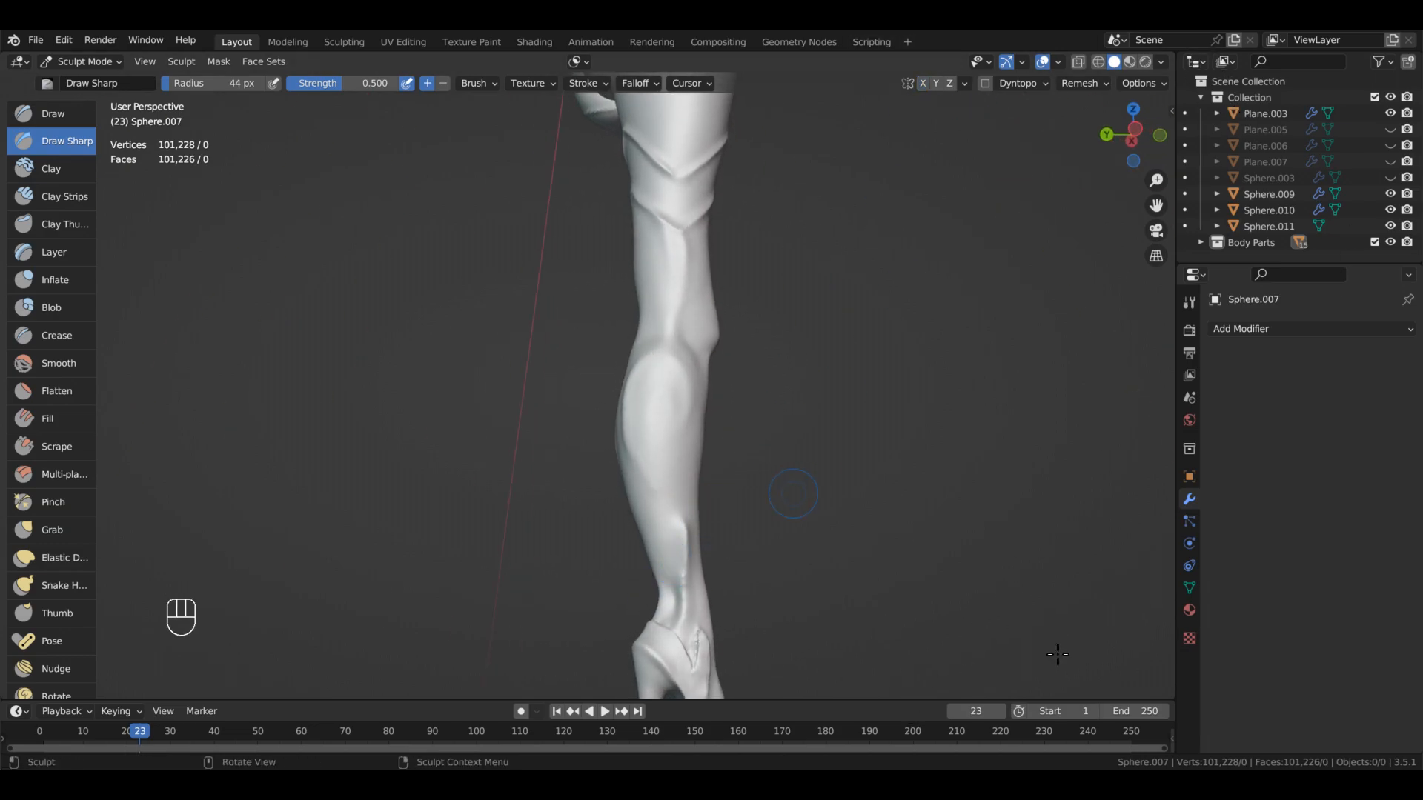
pyautogui.keyDown('alt'); pyautogui.moveTo(793, 494); pyautogui.dragTo(668, 614); pyautogui.keyUp('alt')
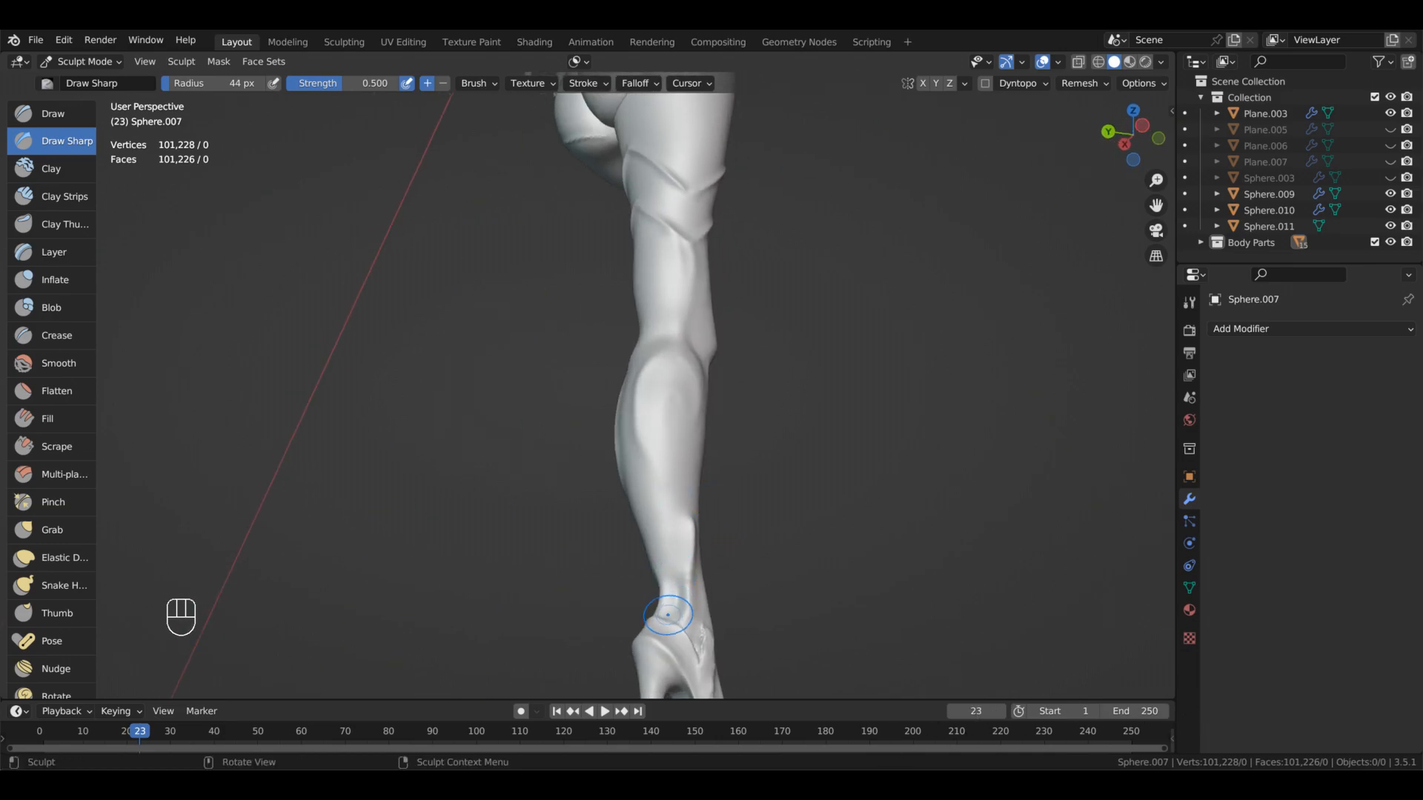
pyautogui.moveTo(675, 561)
pyautogui.keyDown('alt'); pyautogui.mouseDown()
pyautogui.moveTo(666, 483)
pyautogui.moveTo(634, 446)
pyautogui.mouseUp(); pyautogui.keyUp('alt')
pyautogui.hotkey('ctrl', 'z')
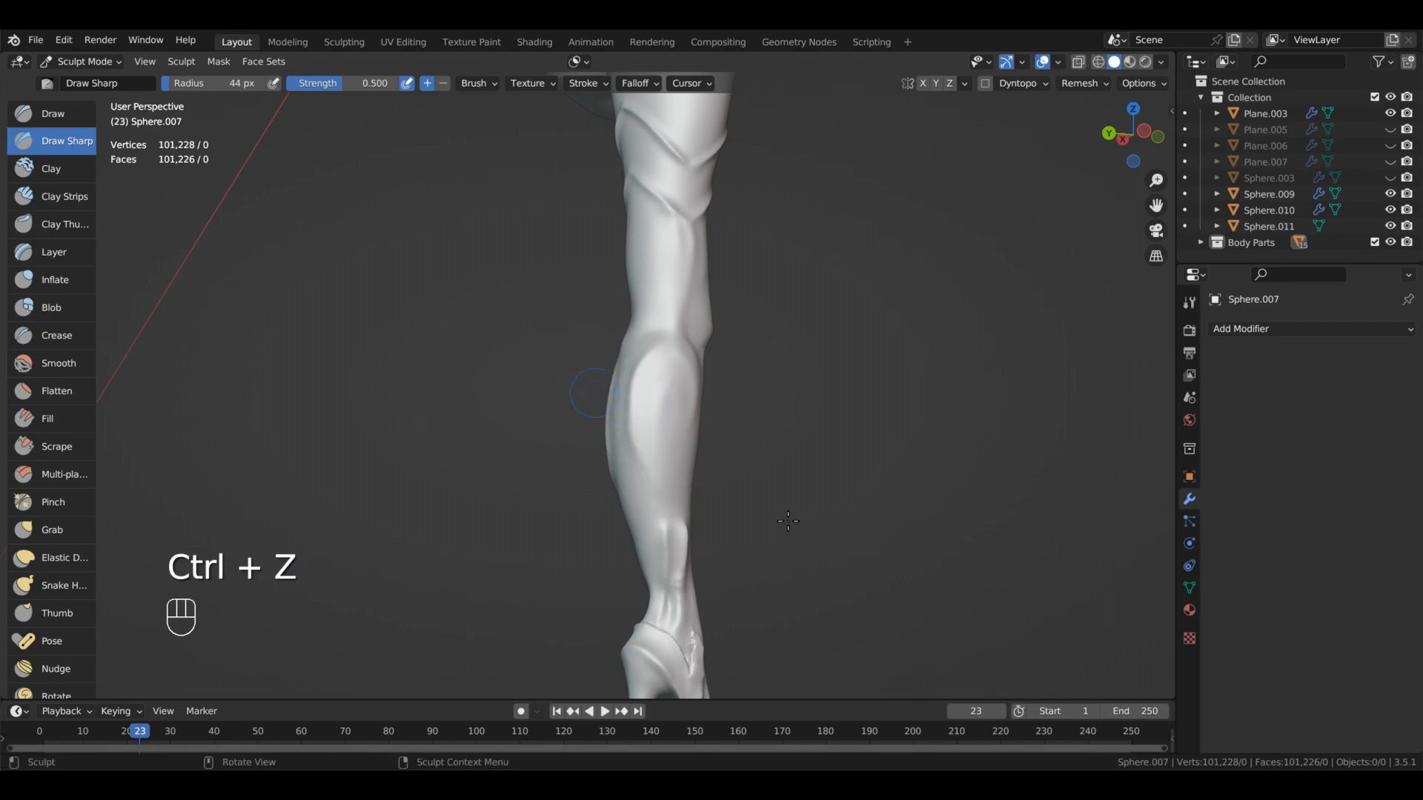
pyautogui.hotkey('ctrl', 'z')
pyautogui.keyDown('alt'); pyautogui.moveTo(899, 626); pyautogui.dragTo(844, 616); pyautogui.keyUp('alt')
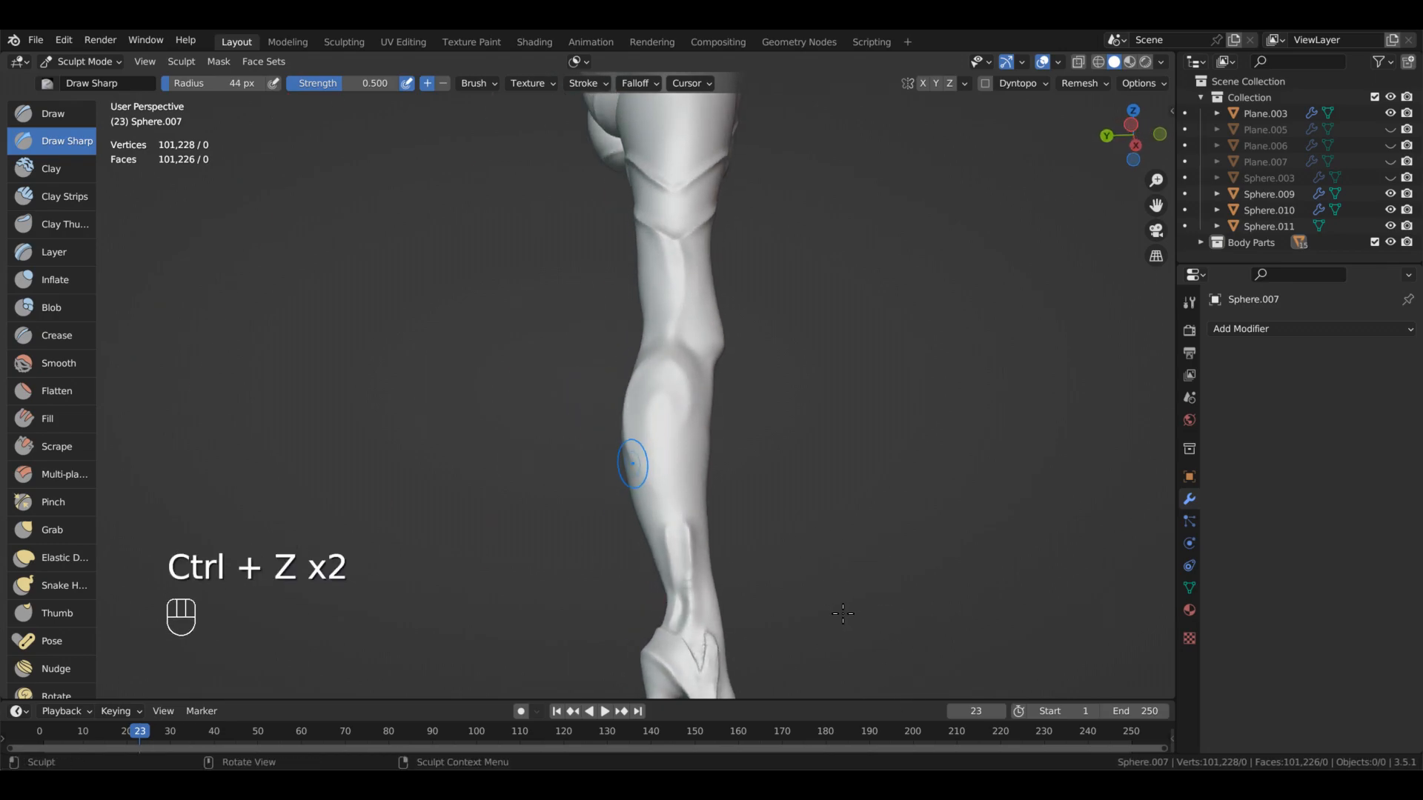
pyautogui.moveTo(944, 700)
pyautogui.keyDown('alt'); pyautogui.mouseDown(button='middle')
pyautogui.moveTo(771, 642)
pyautogui.moveTo(970, 695)
pyautogui.moveTo(863, 638)
pyautogui.moveTo(917, 641)
pyautogui.mouseUp(button='middle'); pyautogui.keyUp('alt')
pyautogui.hotkey('ctrl', 'z')
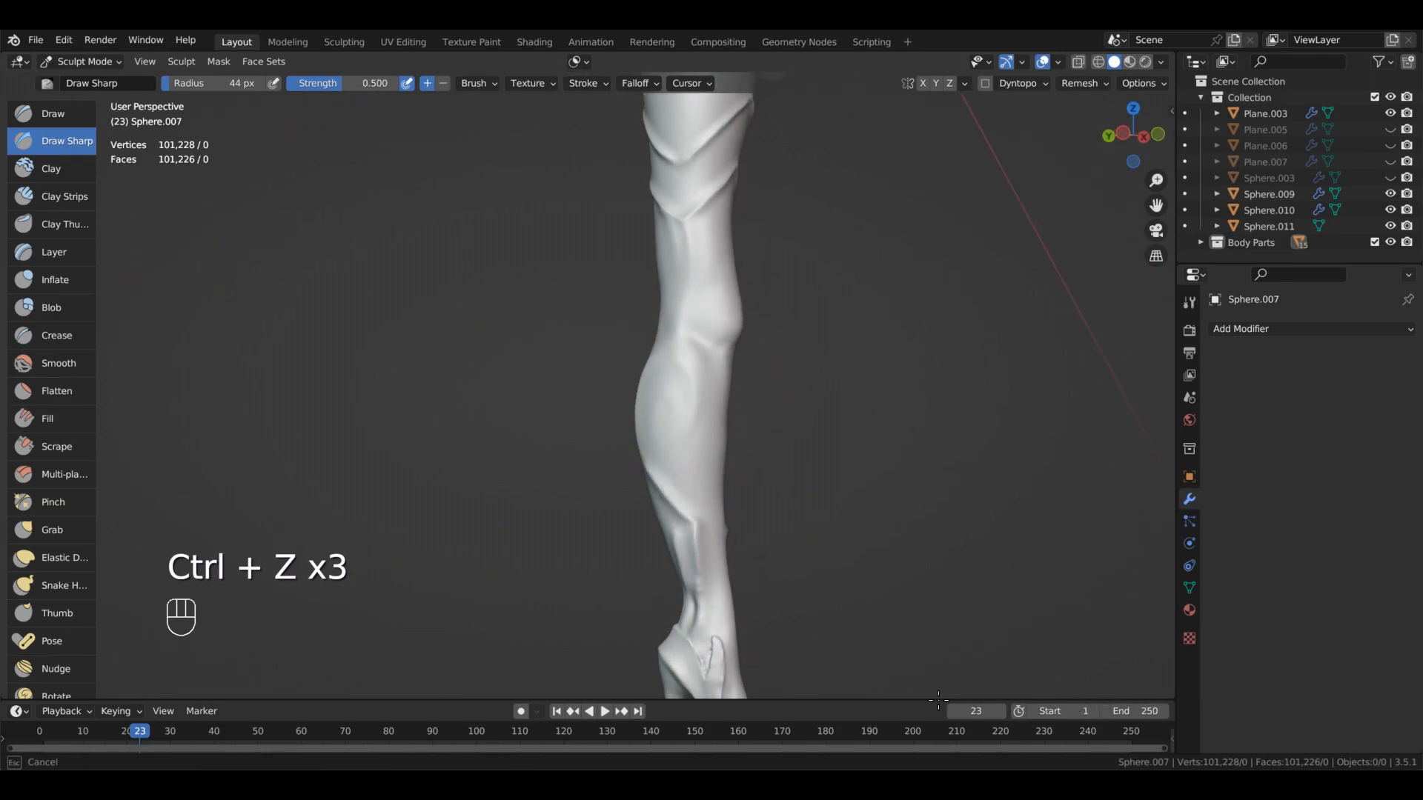
pyautogui.hotkey('ctrl', 'z')
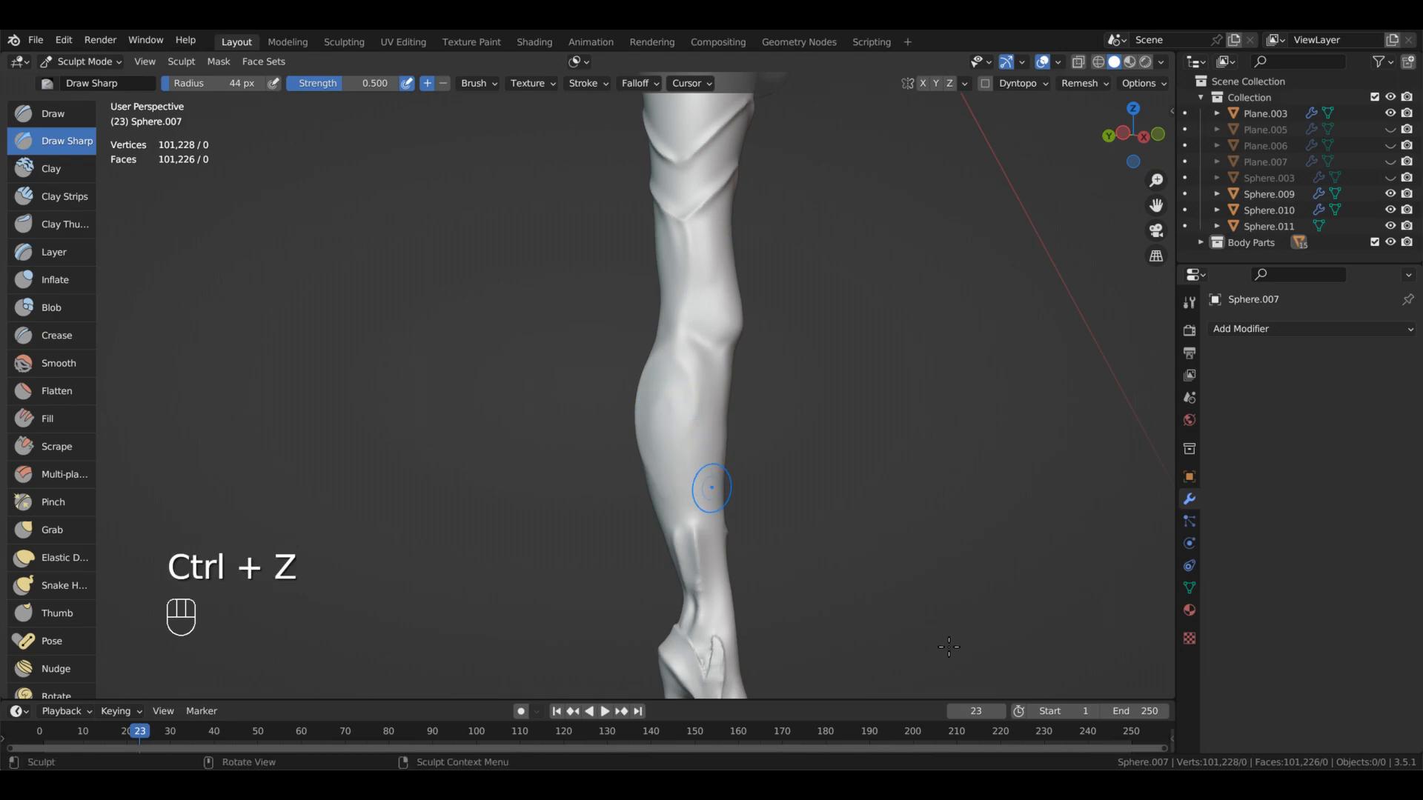
# - Sculpt a curved seam down the outer calf to the top of the ankle groove
pyautogui.keyDown('alt'); pyautogui.moveTo(964, 688); pyautogui.dragTo(1125, 734, button='middle'); pyautogui.keyUp('alt')
pyautogui.keyDown('alt'); pyautogui.moveTo(867, 541); pyautogui.dragTo(1038, 563, button='middle'); pyautogui.keyUp('alt')
pyautogui.keyDown('alt'); pyautogui.keyDown('shift'); pyautogui.moveTo(863, 630); pyautogui.dragTo(889, 658, button='middle'); pyautogui.keyUp('shift'); pyautogui.keyUp('alt')
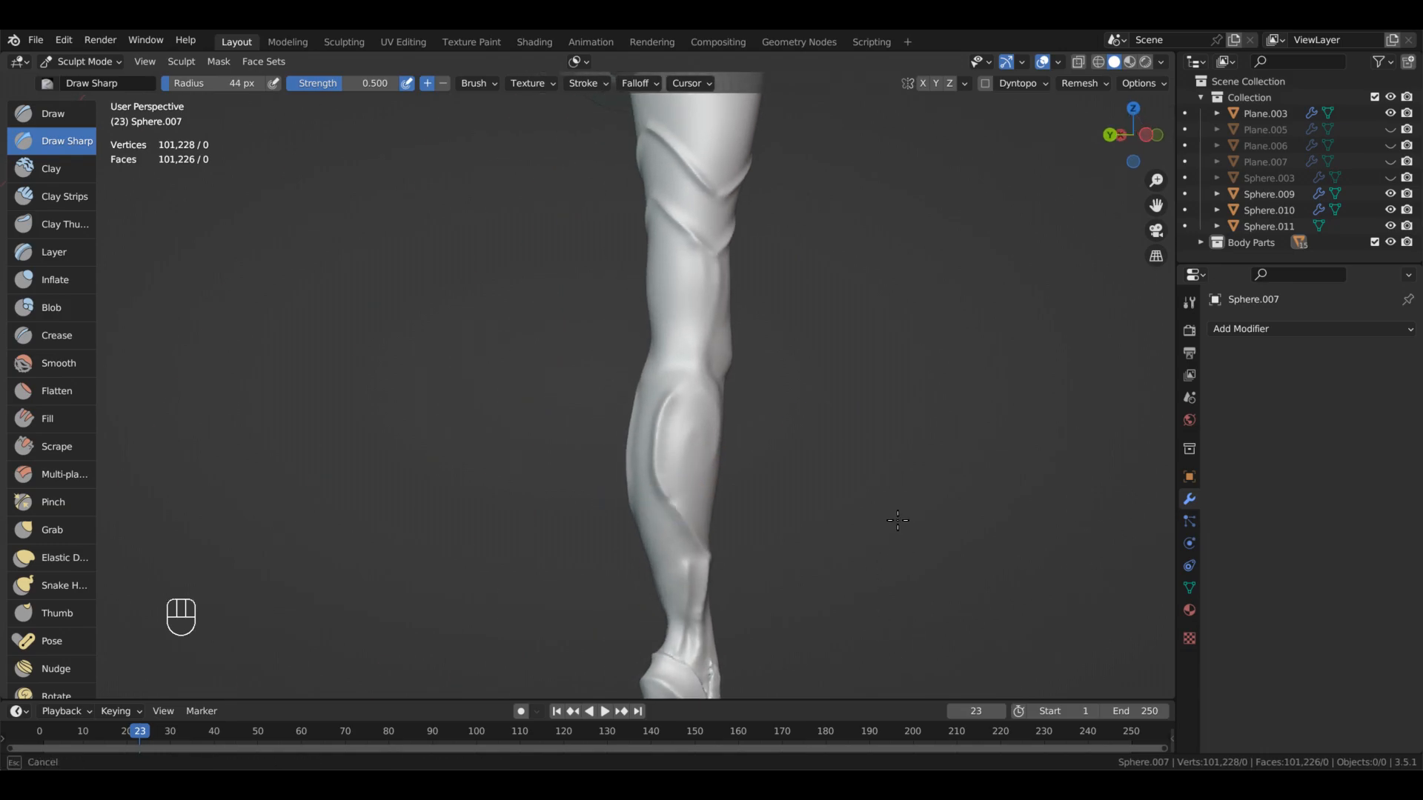
# - Rework the outer calf seam into a spiral and extend it up past the knee to the point of the lower thigh seam
pyautogui.press('alt')
pyautogui.hotkey('ctrl', 'z')
pyautogui.moveTo(977, 600)
pyautogui.keyDown('alt'); pyautogui.mouseDown()
pyautogui.moveTo(875, 550)
pyautogui.moveTo(953, 658)
pyautogui.moveTo(918, 590)
pyautogui.mouseUp(); pyautogui.keyUp('alt')
pyautogui.hotkey('ctrl', 'z')
pyautogui.keyDown('alt'); pyautogui.moveTo(879, 196); pyautogui.dragTo(924, 630); pyautogui.keyUp('alt')
pyautogui.hotkey('ctrl', 'z')
pyautogui.hotkey('ctrl', 'z')
pyautogui.hotkey('ctrl', 'z')
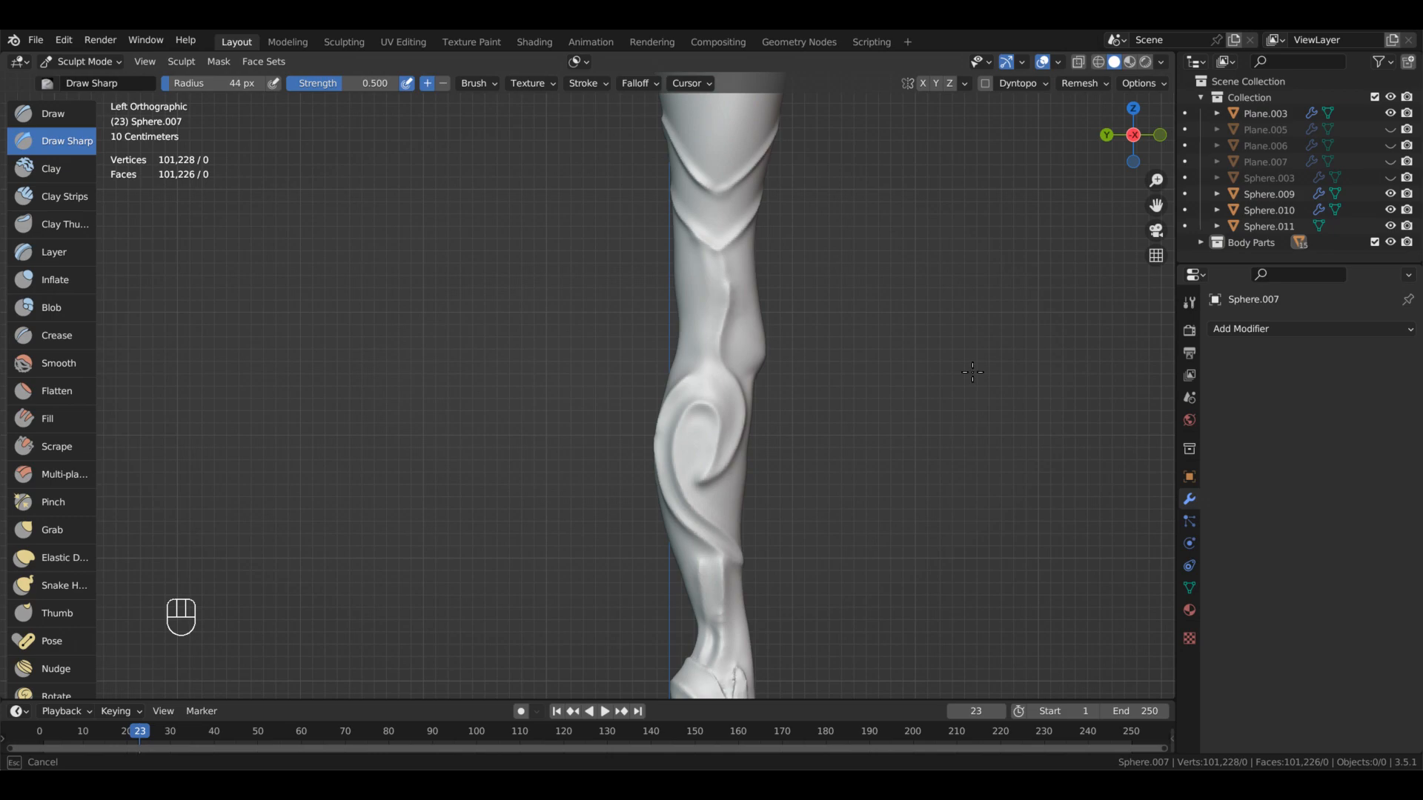
# - Sculpt a horizontal seam across the front of the shin above the ankle, linking the inner and outer calf seams
pyautogui.keyDown('alt'); pyautogui.moveTo(924, 301); pyautogui.dragTo(949, 511, button='middle'); pyautogui.keyUp('alt')
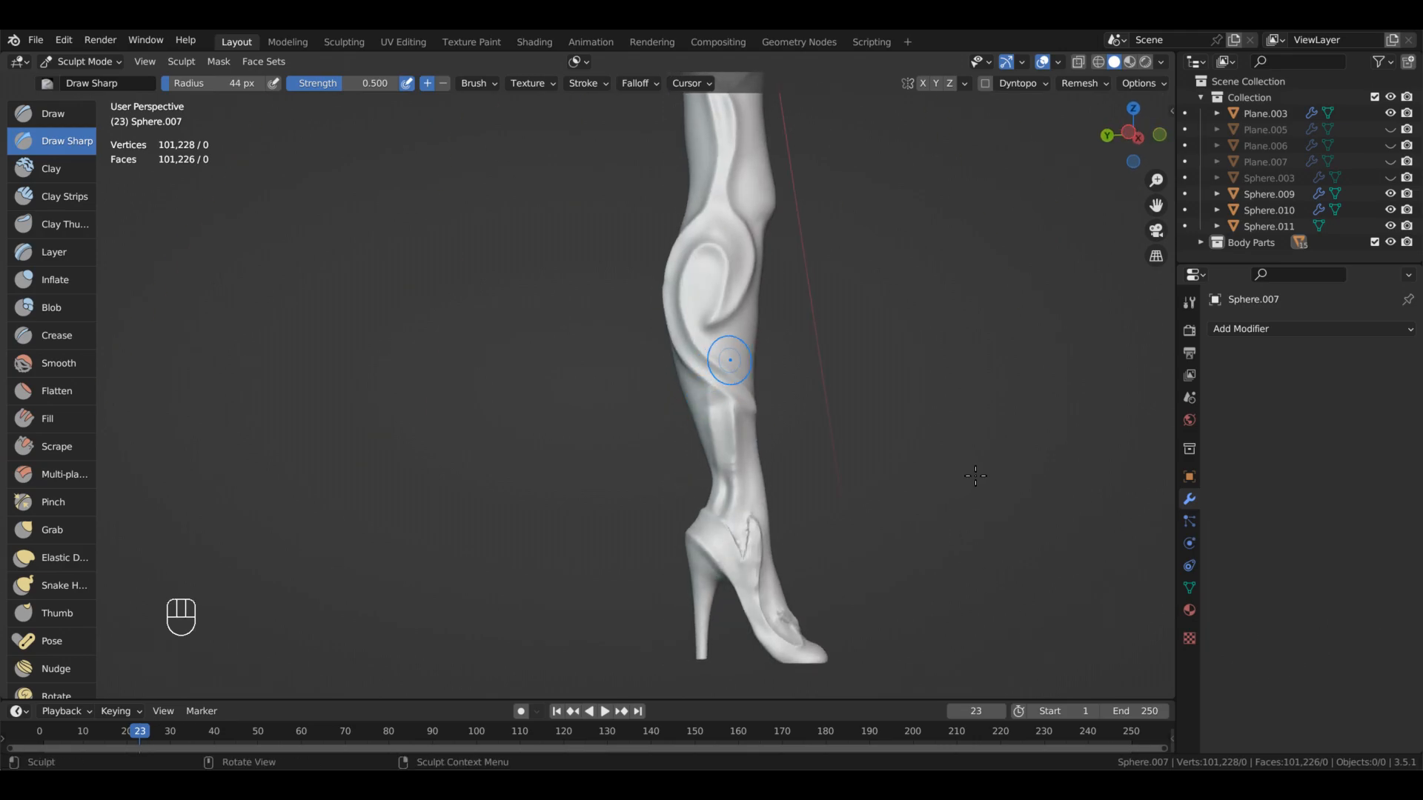
pyautogui.moveTo(727, 455)
pyautogui.keyDown('alt'); pyautogui.mouseDown()
pyautogui.moveTo(749, 426)
pyautogui.moveTo(704, 426)
pyautogui.moveTo(730, 459)
pyautogui.mouseUp(); pyautogui.keyUp('alt')
pyautogui.keyDown('alt'); pyautogui.moveTo(730, 460); pyautogui.dragTo(783, 404); pyautogui.keyUp('alt')
pyautogui.keyDown('alt'); pyautogui.keyDown('shift'); pyautogui.moveTo(818, 497); pyautogui.dragTo(697, 426); pyautogui.keyUp('shift'); pyautogui.keyUp('alt')
pyautogui.keyDown('alt'); pyautogui.moveTo(701, 555); pyautogui.dragTo(722, 518); pyautogui.keyUp('alt')
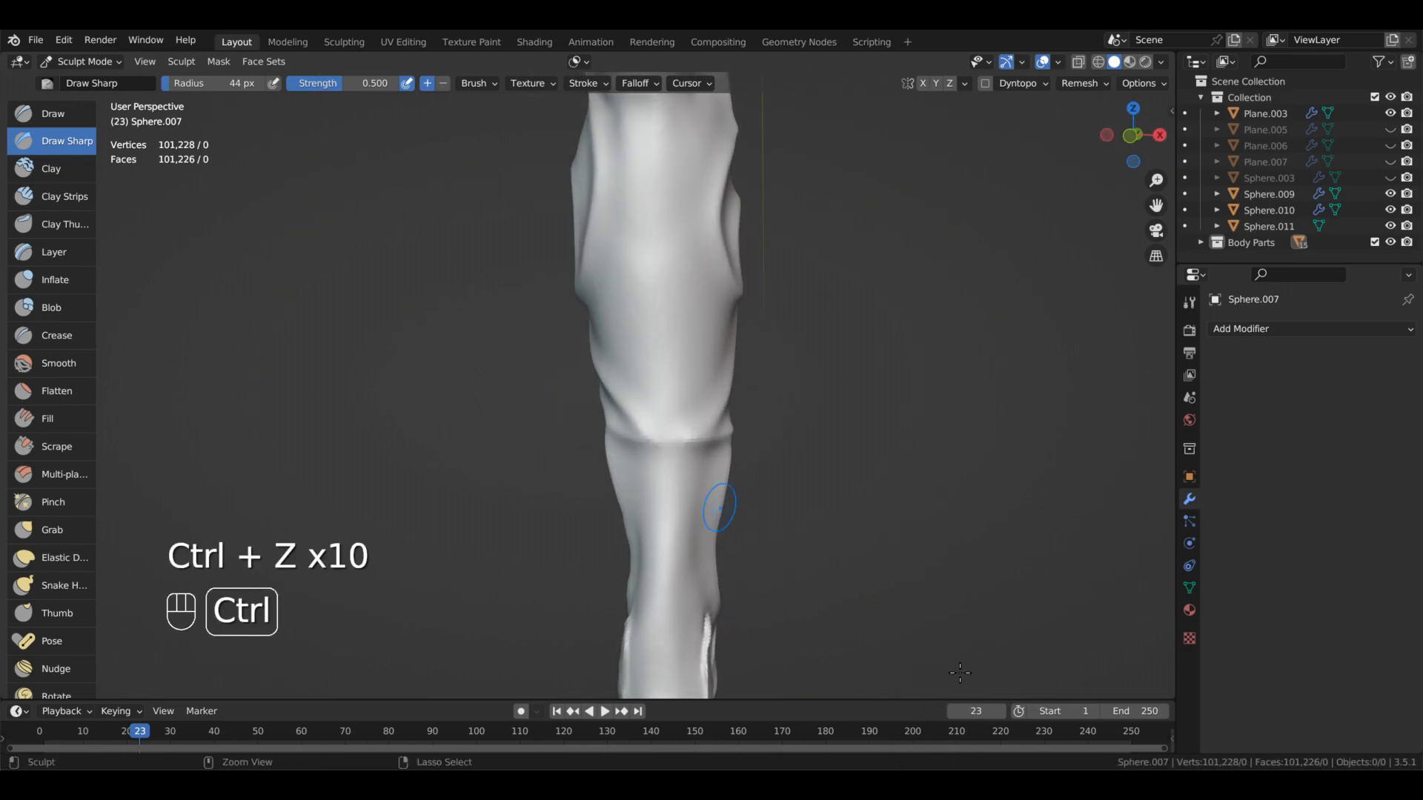
pyautogui.hotkey('ctrl', 'z')
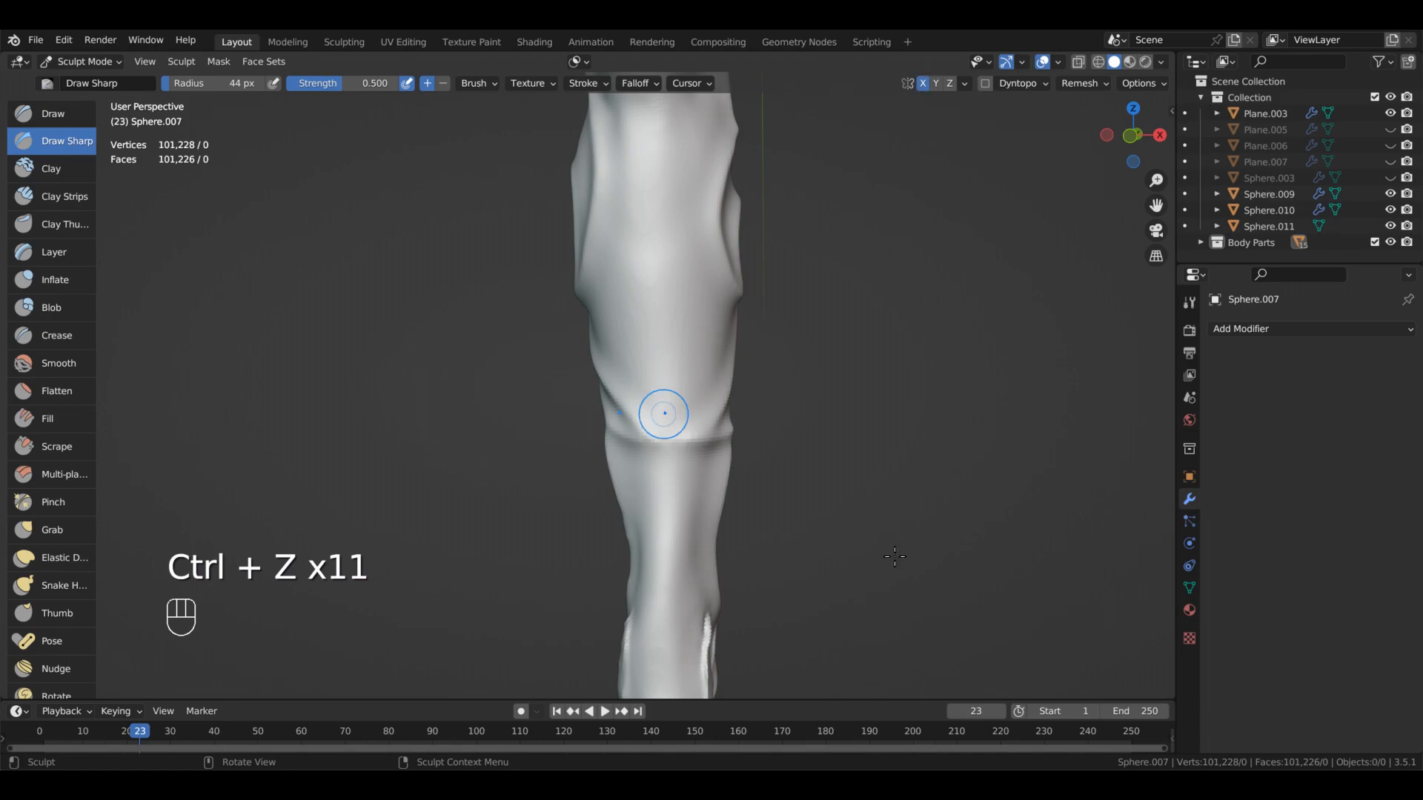
# - Touch up the joins between the shin seam and the calf seams on both sides of the lower leg
pyautogui.keyDown('alt'); pyautogui.moveTo(951, 505); pyautogui.dragTo(897, 548); pyautogui.keyUp('alt')
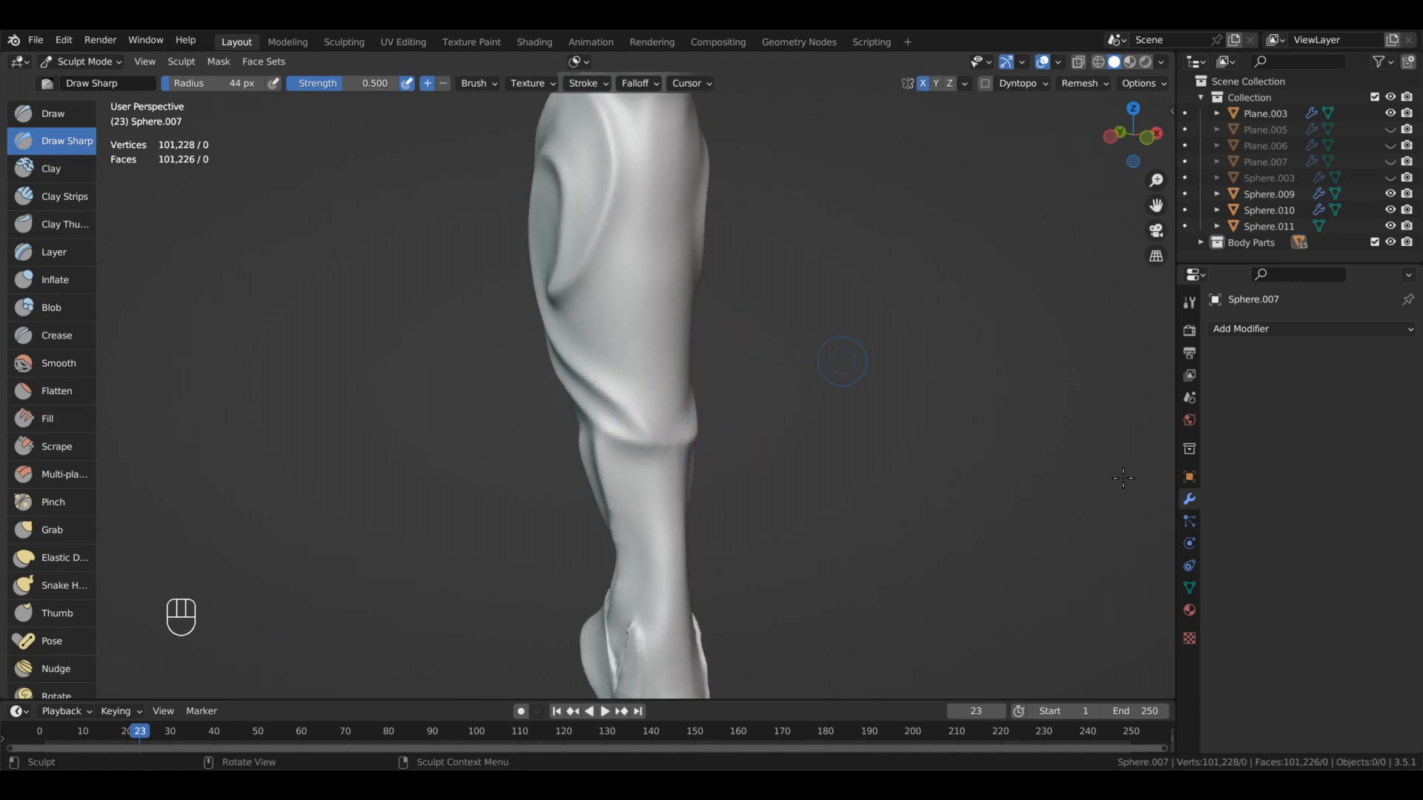
pyautogui.keyDown('alt'); pyautogui.moveTo(1017, 614); pyautogui.dragTo(927, 627); pyautogui.keyUp('alt')
pyautogui.keyDown('alt'); pyautogui.moveTo(1086, 623); pyautogui.dragTo(916, 614); pyautogui.keyUp('alt')
pyautogui.keyDown('alt'); pyautogui.moveTo(986, 509); pyautogui.dragTo(963, 600); pyautogui.keyUp('alt')
pyautogui.keyDown('alt'); pyautogui.moveTo(1030, 644); pyautogui.dragTo(935, 637); pyautogui.keyUp('alt')
pyautogui.keyDown('alt'); pyautogui.moveTo(696, 486); pyautogui.dragTo(670, 559); pyautogui.keyUp('alt')
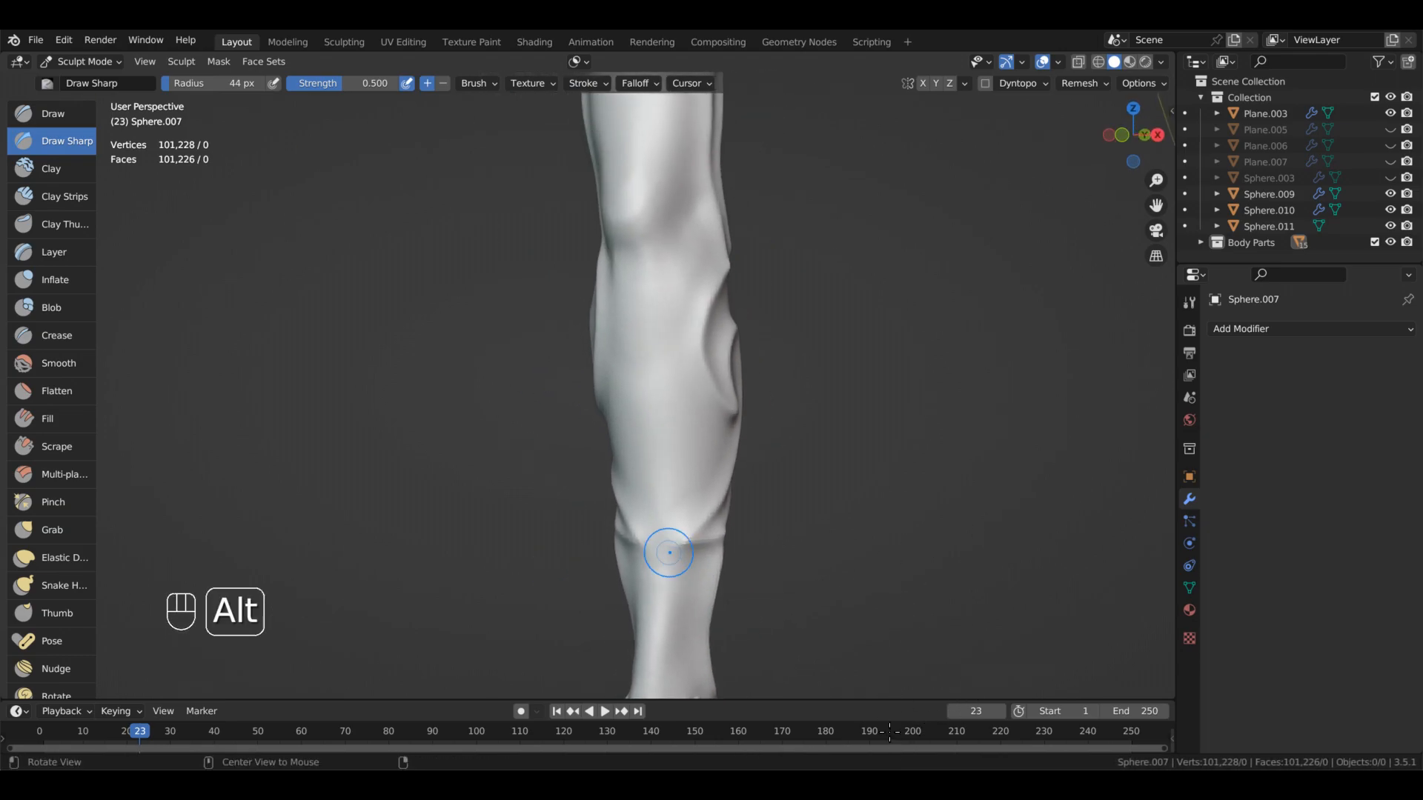
# - Refine the swirl seam edges around the knee and calf, undoing the last stroke
pyautogui.keyDown('alt'); pyautogui.moveTo(704, 511); pyautogui.dragTo(737, 460); pyautogui.keyUp('alt')
pyautogui.keyDown('alt'); pyautogui.moveTo(701, 601); pyautogui.dragTo(801, 612); pyautogui.keyUp('alt')
pyautogui.keyDown('alt'); pyautogui.keyDown('shift'); pyautogui.moveTo(699, 524); pyautogui.dragTo(705, 671); pyautogui.keyUp('shift'); pyautogui.keyUp('alt')
pyautogui.keyDown('ctrl'); pyautogui.keyDown('alt'); pyautogui.moveTo(901, 636); pyautogui.dragTo(893, 689); pyautogui.keyUp('alt'); pyautogui.keyUp('ctrl')
pyautogui.keyDown('alt'); pyautogui.moveTo(667, 607); pyautogui.dragTo(822, 615); pyautogui.keyUp('alt')
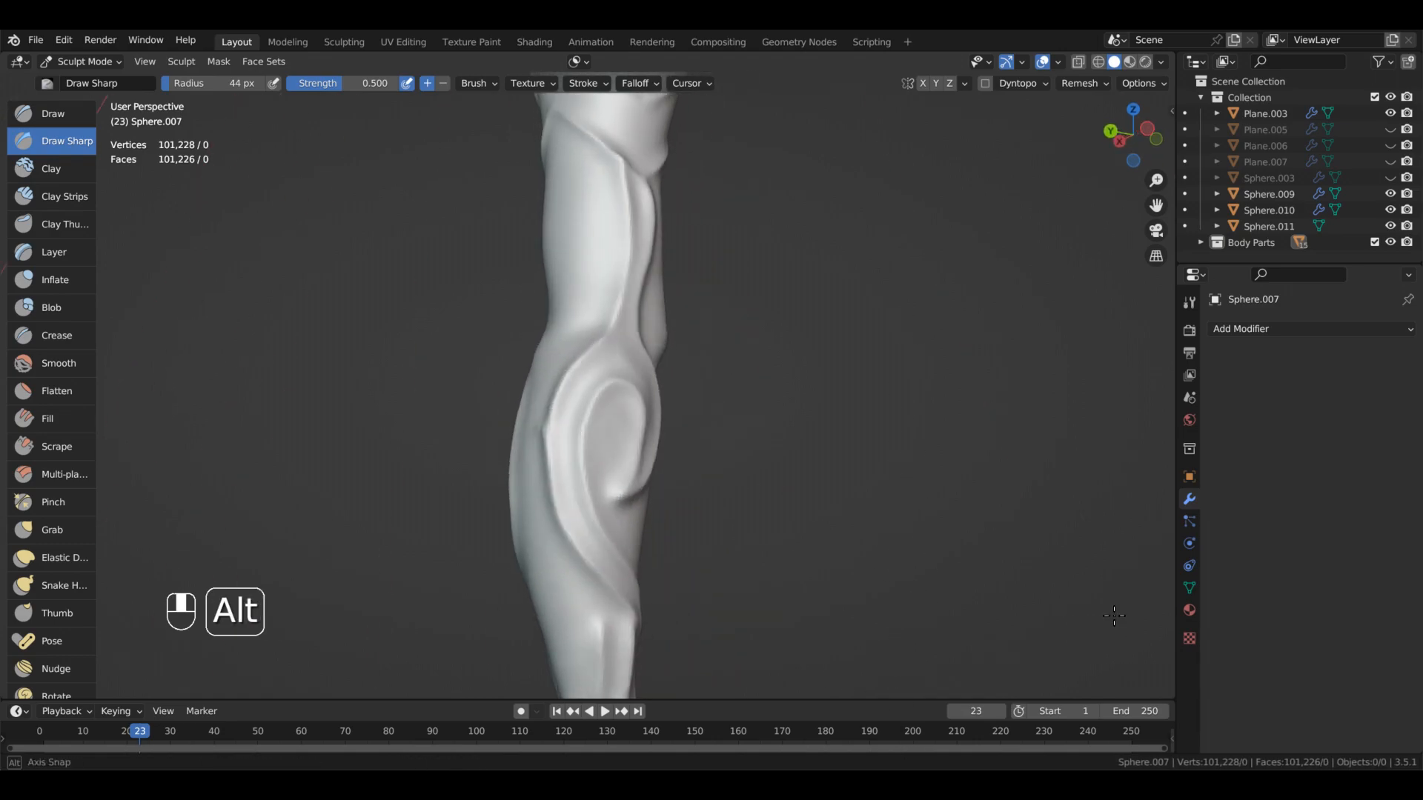
pyautogui.keyDown('alt'); pyautogui.keyDown('shift'); pyautogui.moveTo(711, 592); pyautogui.dragTo(790, 617); pyautogui.keyUp('shift'); pyautogui.keyUp('alt')
pyautogui.keyDown('ctrl'); pyautogui.keyDown('alt'); pyautogui.moveTo(790, 618); pyautogui.dragTo(791, 574); pyautogui.keyUp('alt'); pyautogui.keyUp('ctrl')
pyautogui.keyDown('alt'); pyautogui.moveTo(755, 678); pyautogui.dragTo(832, 693); pyautogui.keyUp('alt')
pyautogui.moveTo(624, 519)
pyautogui.keyDown('alt'); pyautogui.mouseDown()
pyautogui.moveTo(683, 597)
pyautogui.moveTo(678, 563)
pyautogui.mouseUp(); pyautogui.keyUp('alt')
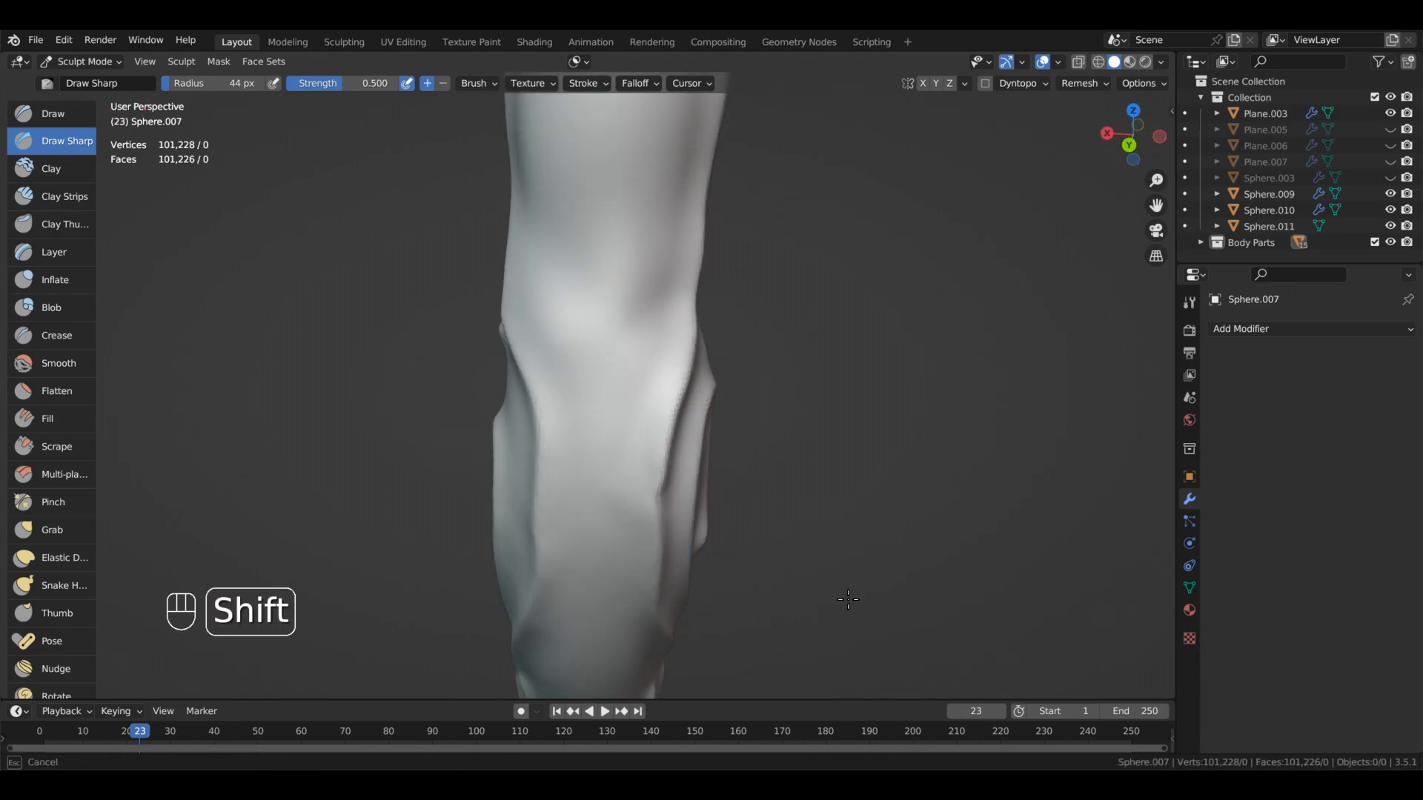
pyautogui.keyDown('alt'); pyautogui.moveTo(743, 497); pyautogui.dragTo(673, 515); pyautogui.keyUp('alt')
pyautogui.keyDown('alt'); pyautogui.keyDown('shift'); pyautogui.moveTo(677, 571); pyautogui.dragTo(649, 461); pyautogui.keyUp('shift'); pyautogui.keyUp('alt')
pyautogui.hotkey('ctrl', 'z')
# - Examine the sculpted seams along the whole leg from several sides, from the thigh down to the shoe
pyautogui.keyDown('alt'); pyautogui.moveTo(955, 541); pyautogui.dragTo(953, 625); pyautogui.keyUp('alt')
pyautogui.keyDown('ctrl'); pyautogui.keyDown('alt'); pyautogui.moveTo(904, 556); pyautogui.dragTo(845, 604); pyautogui.keyUp('alt'); pyautogui.keyUp('ctrl')
pyautogui.keyDown('alt'); pyautogui.keyDown('shift'); pyautogui.moveTo(844, 592); pyautogui.dragTo(952, 556); pyautogui.keyUp('shift'); pyautogui.keyUp('alt')
pyautogui.keyDown('alt'); pyautogui.moveTo(1087, 537); pyautogui.dragTo(1006, 625); pyautogui.keyUp('alt')
pyautogui.keyDown('alt'); pyautogui.moveTo(1144, 620); pyautogui.dragTo(726, 600, button='middle'); pyautogui.keyUp('alt')
pyautogui.keyDown('alt'); pyautogui.keyDown('shift'); pyautogui.moveTo(1025, 562); pyautogui.dragTo(852, 630, button='middle'); pyautogui.keyUp('shift'); pyautogui.keyUp('alt')
pyautogui.keyDown('alt'); pyautogui.moveTo(971, 592); pyautogui.dragTo(1162, 549, button='middle'); pyautogui.keyUp('alt')
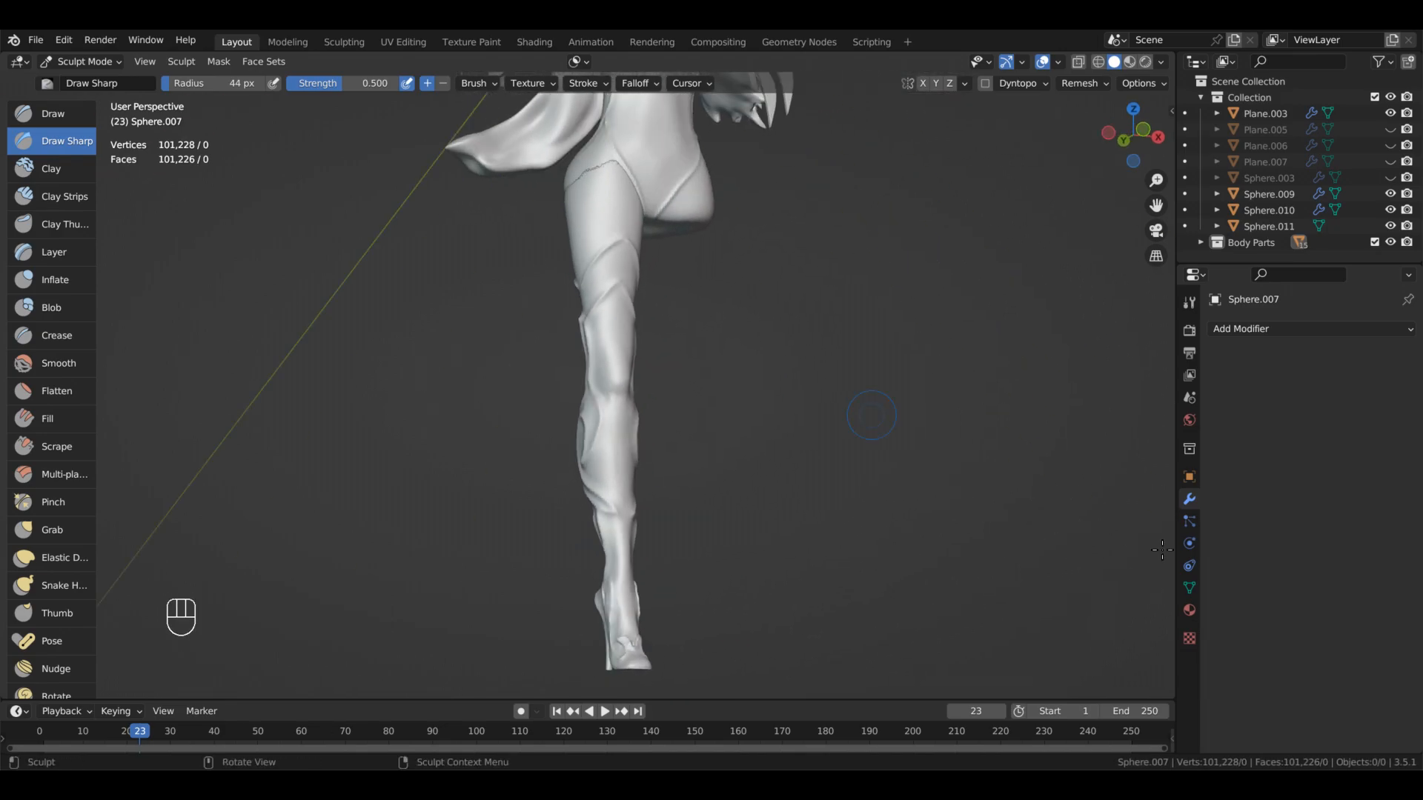
# - In Object Mode, apply the leg's location, rotation and scale, and add a Mirror modifier across the X axis
pyautogui.press('alt')
pyautogui.moveTo(890, 442); pyautogui.dragTo(852, 472, button='middle')
pyautogui.hotkey('ctrl', 'Tab')
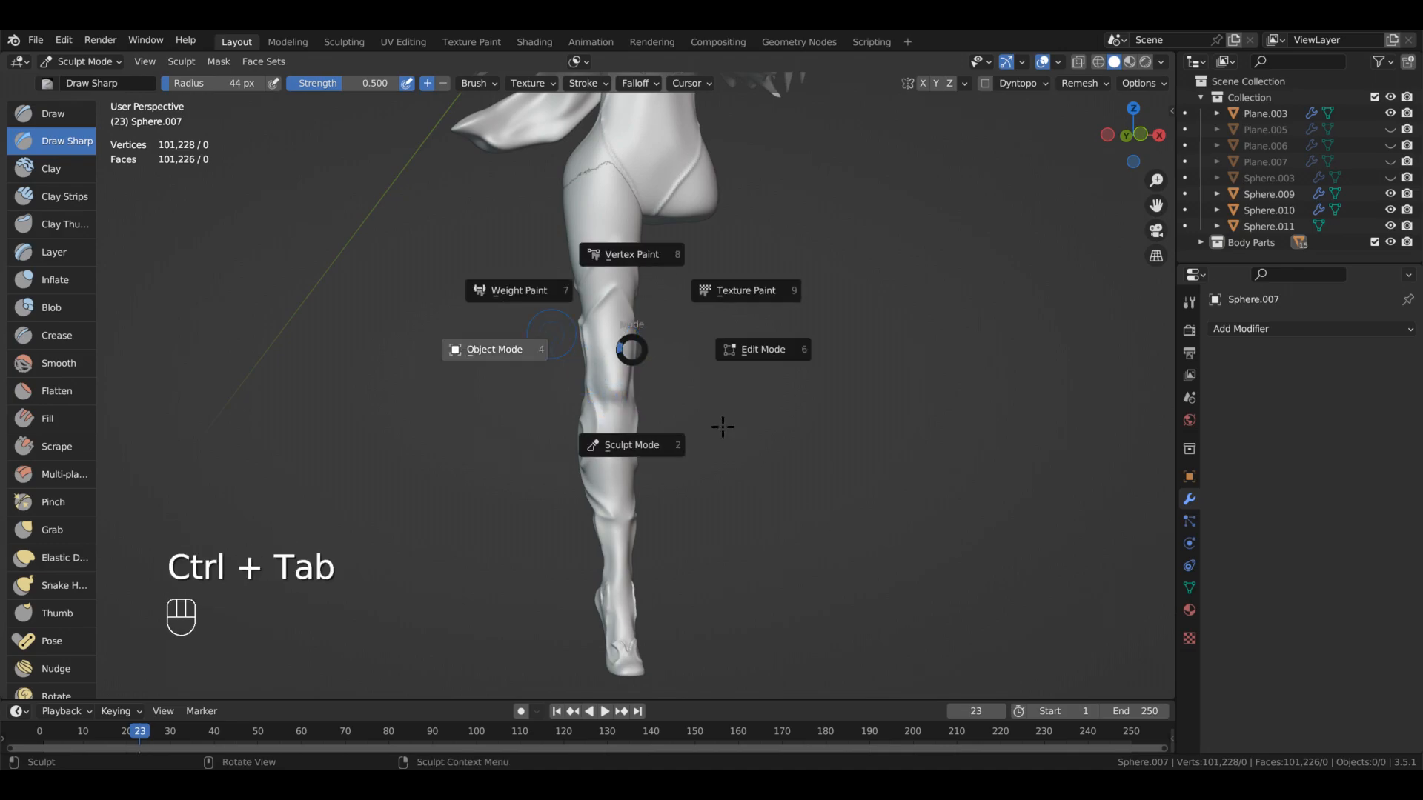
pyautogui.click(494, 349)
pyautogui.moveTo(829, 460)
pyautogui.mouseDown(button='middle')
pyautogui.moveTo(937, 474)
pyautogui.moveTo(836, 470)
pyautogui.mouseUp(button='middle')
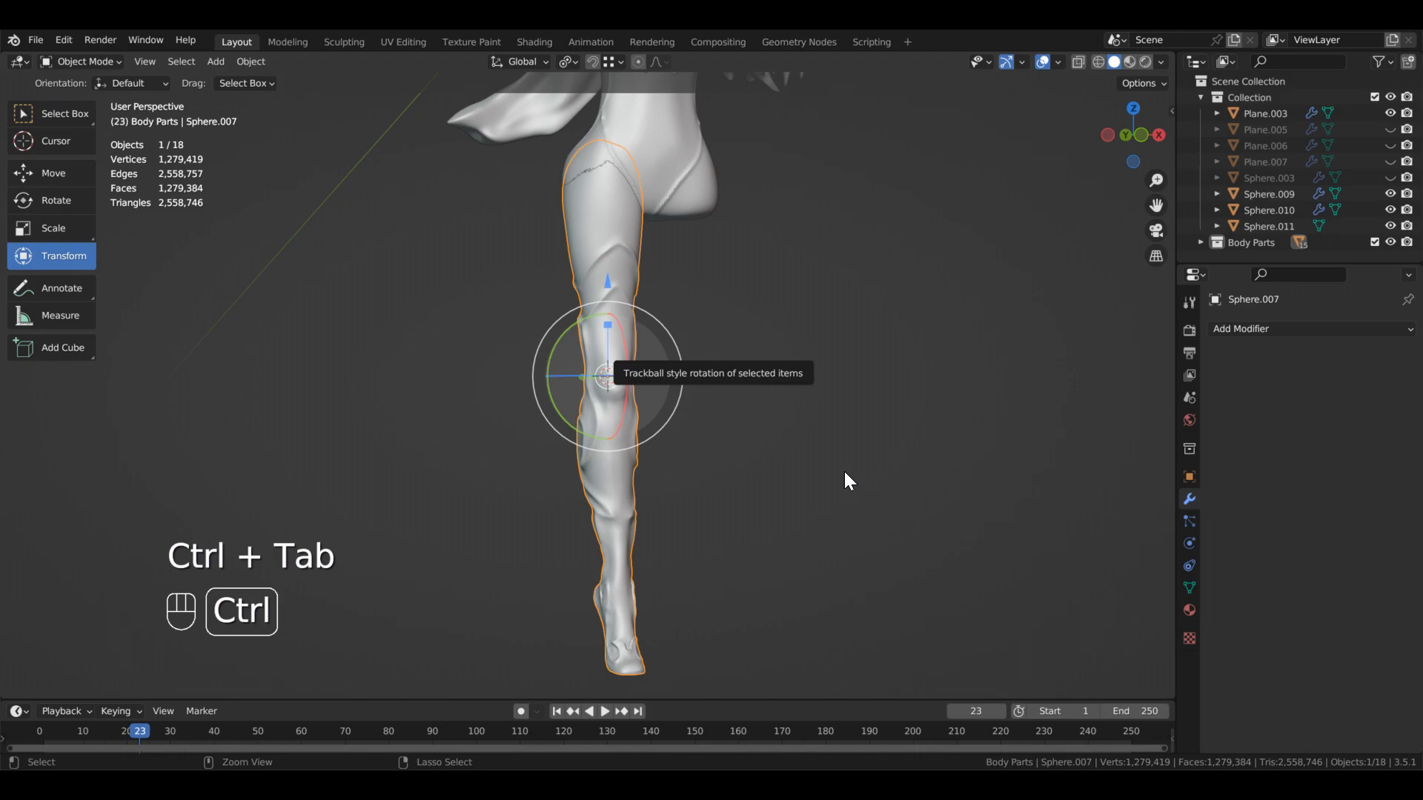
pyautogui.hotkey('ctrl', 'a')
pyautogui.press('Return')
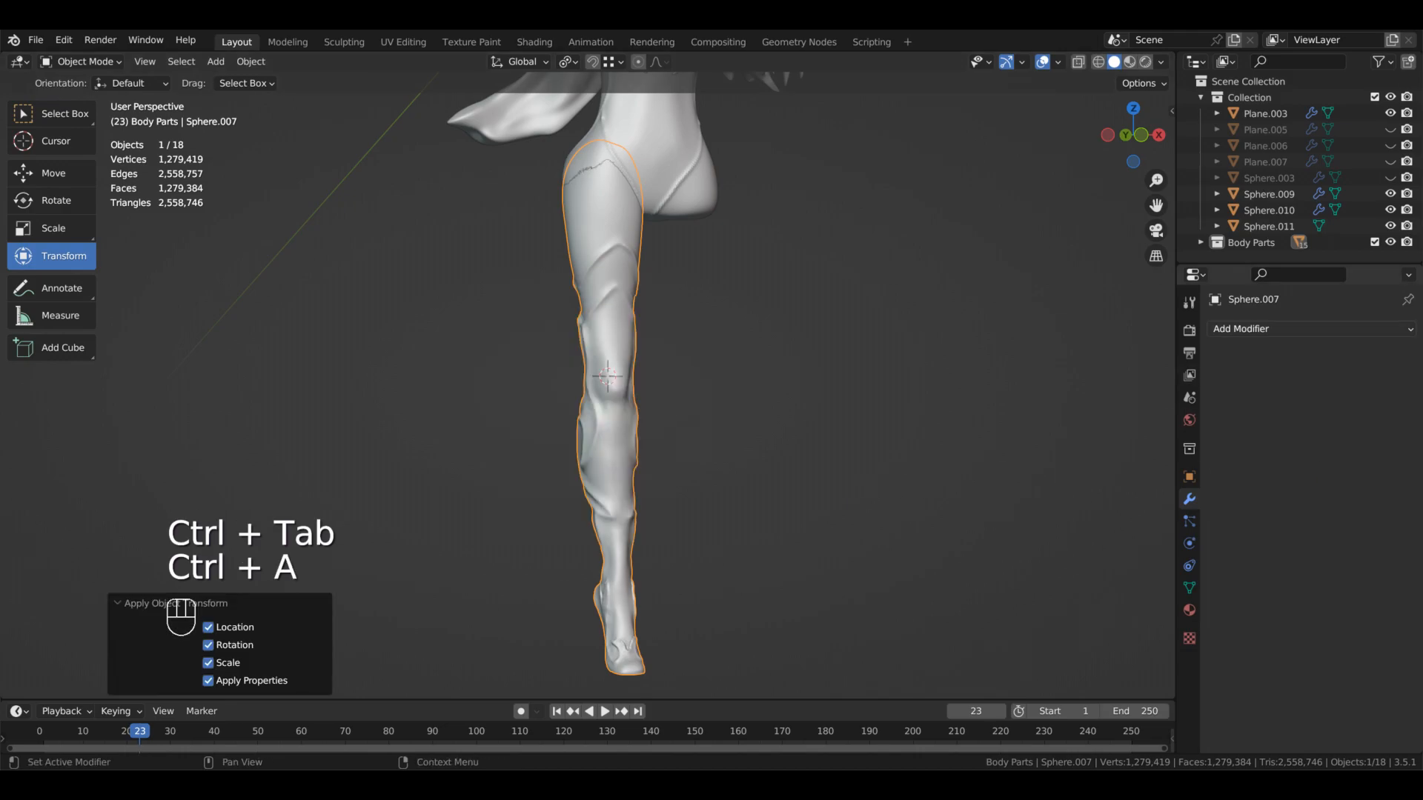
pyautogui.click(1312, 328)
pyautogui.click(1074, 498)
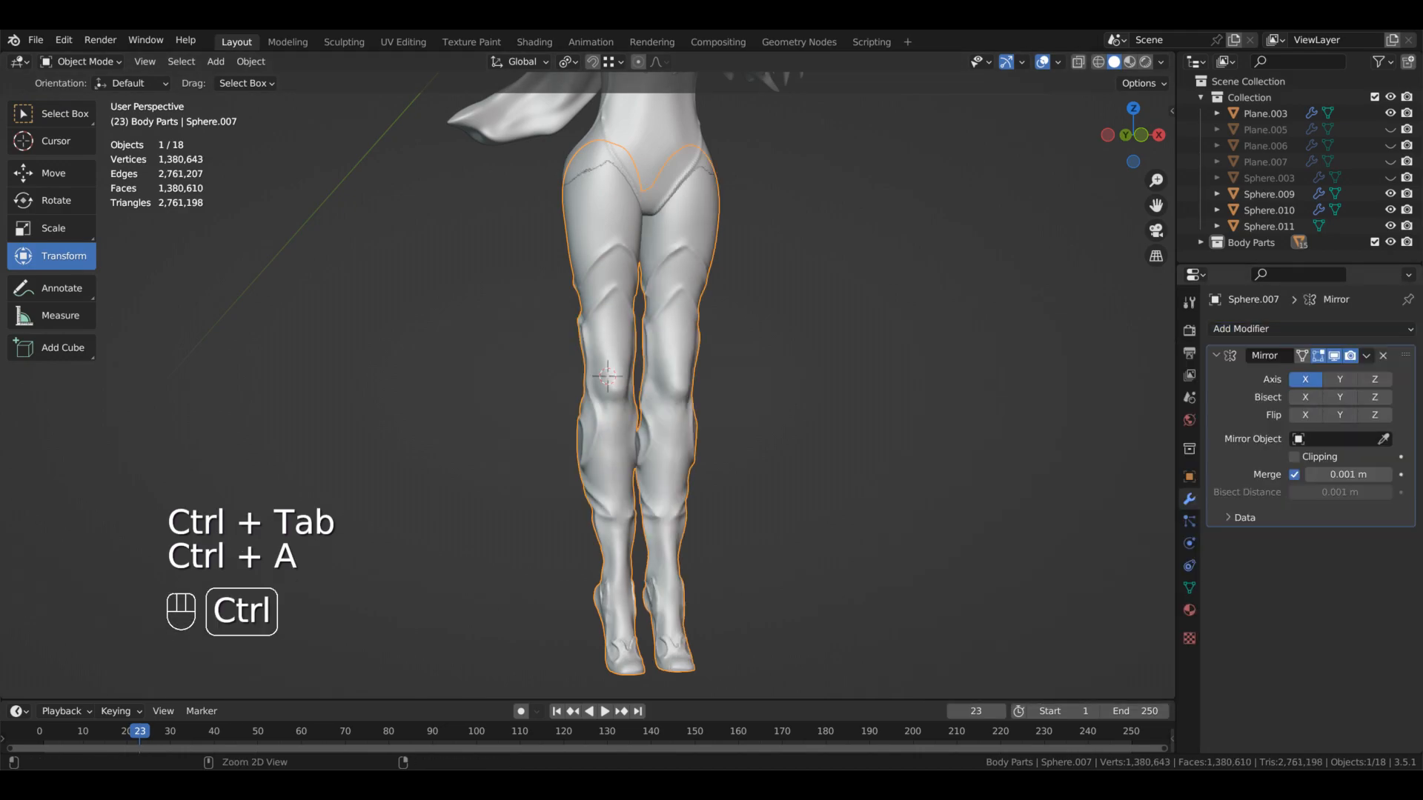
# - Try applying the Mirror modifier to the legs' mesh, and undo the application
pyautogui.hotkey('ctrl', 'a')
pyautogui.scroll(3, 929, 470)
pyautogui.moveTo(930, 470); pyautogui.dragTo(958, 487, button='middle')
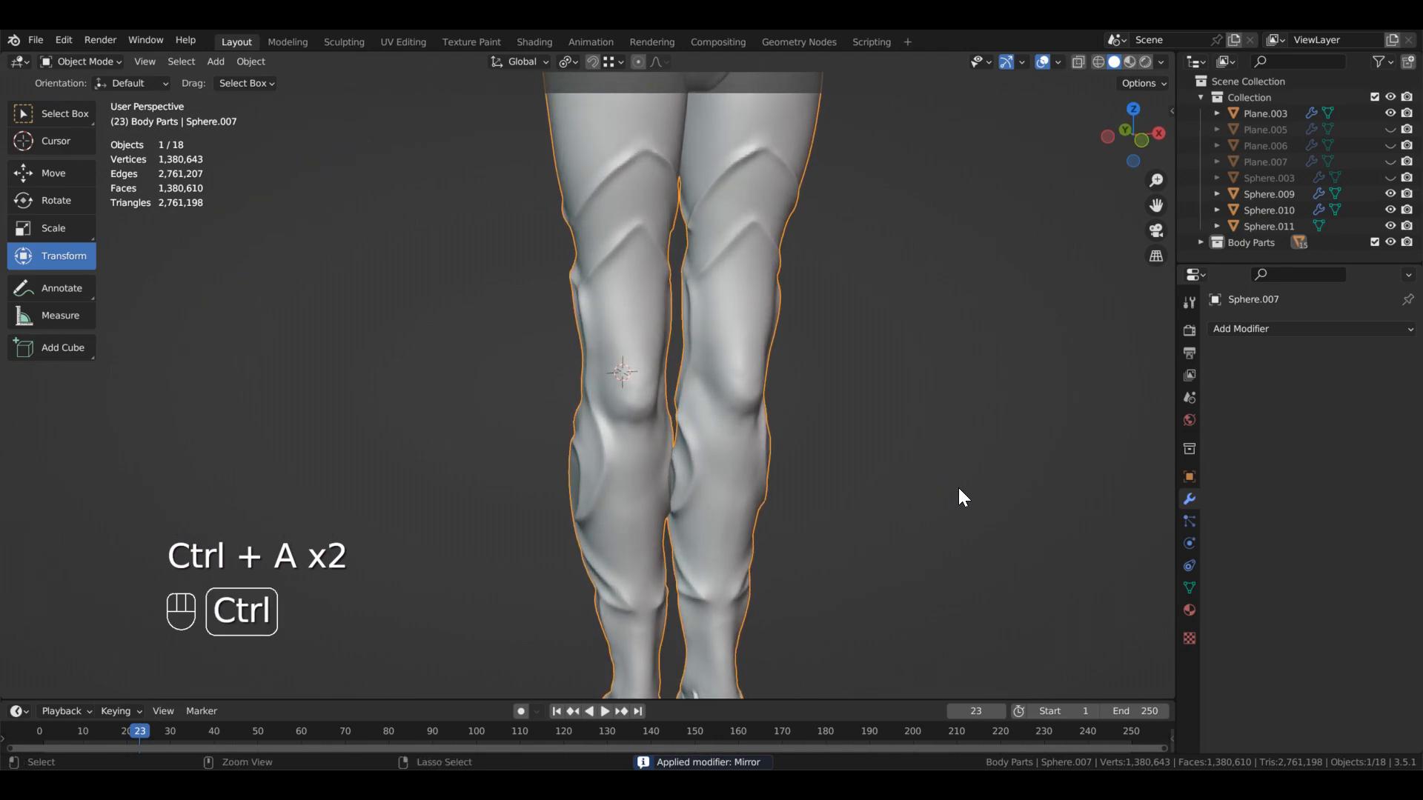
pyautogui.hotkey('ctrl', 'z')
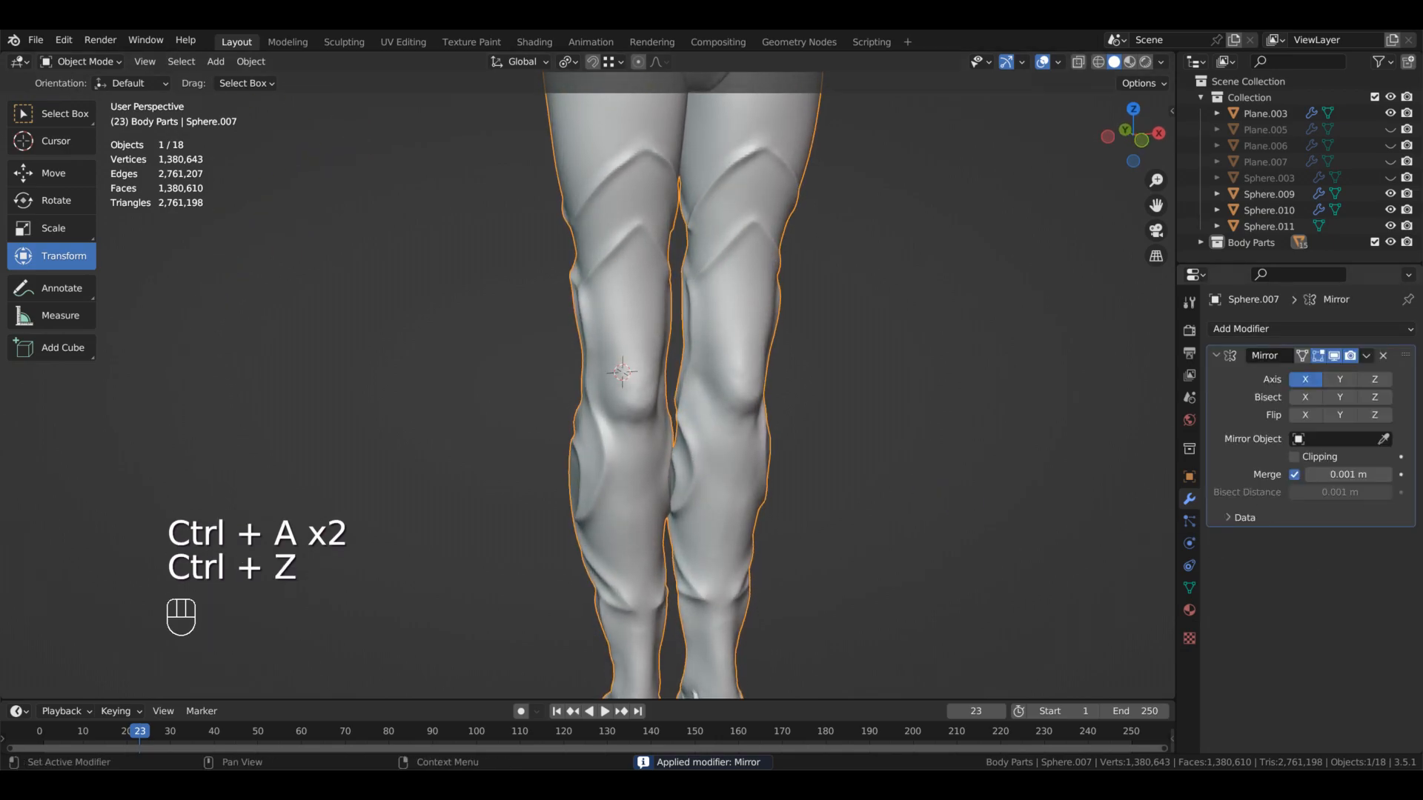
# - Switch the mirrored legs back to Sculpt Mode
pyautogui.scroll(-3, 1006, 522)
pyautogui.hotkey('ctrl', 'Tab')
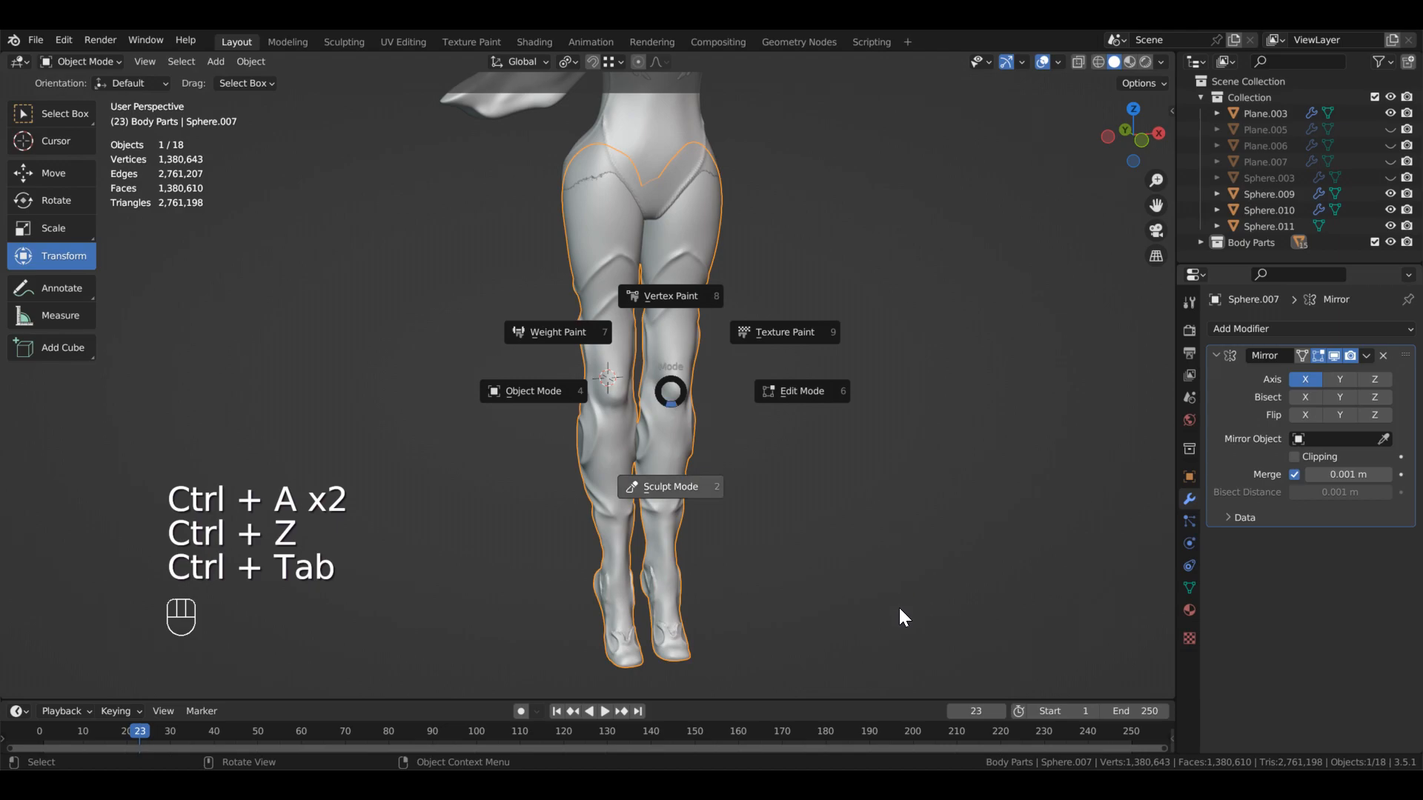